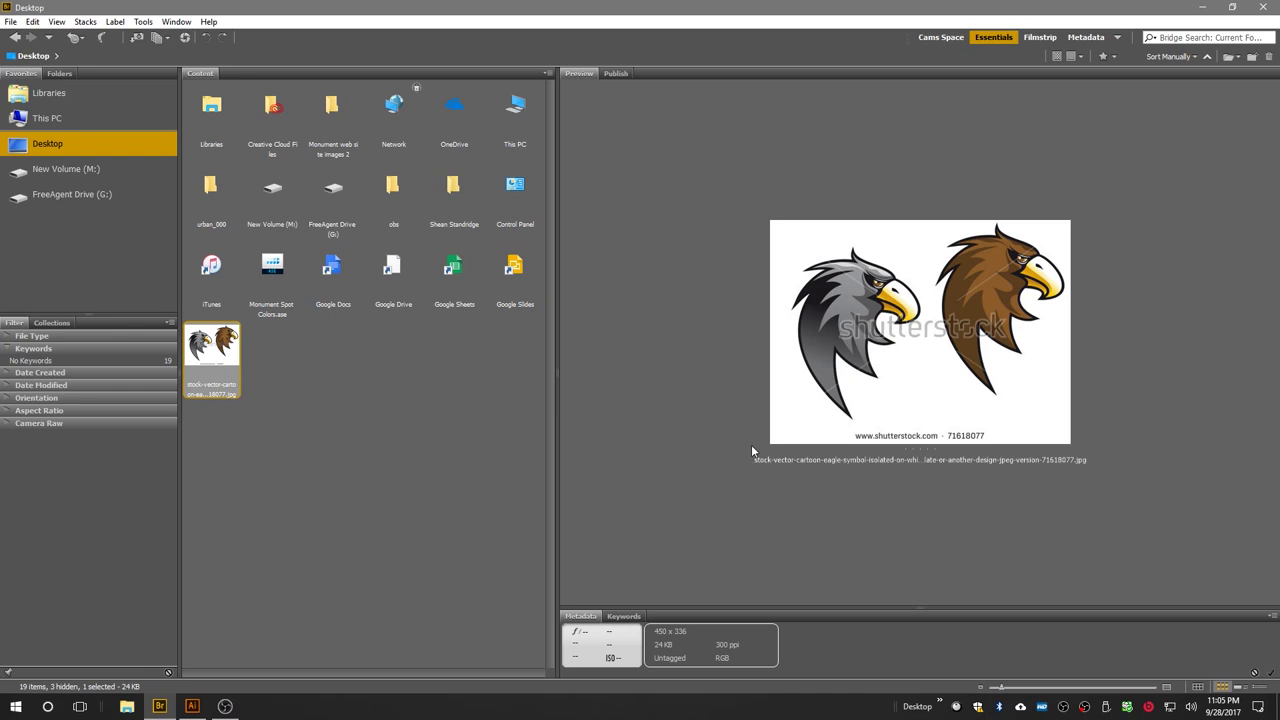
Step: Open the eagle stock image from the desktop in Illustrator and enlarge it to about 10.76 by 8.04 in over the artboard
drag(212, 346, 333, 344)
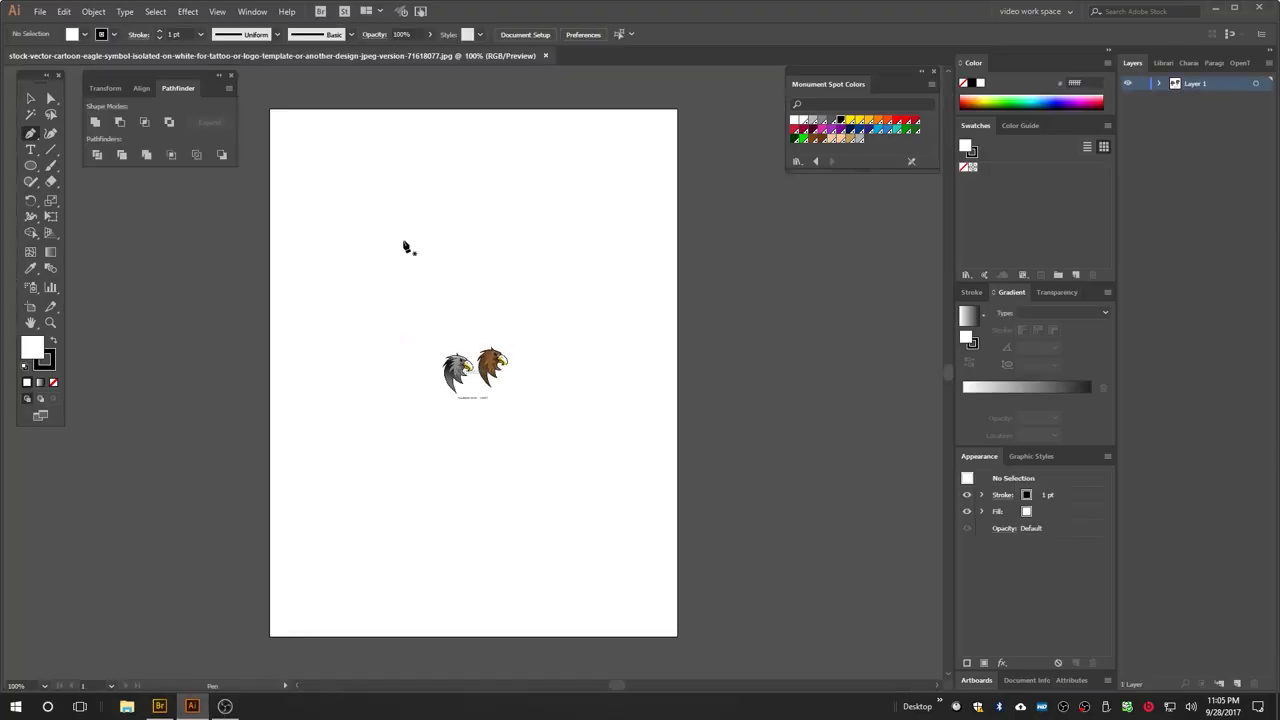
click(30, 98)
drag(288, 221, 477, 417)
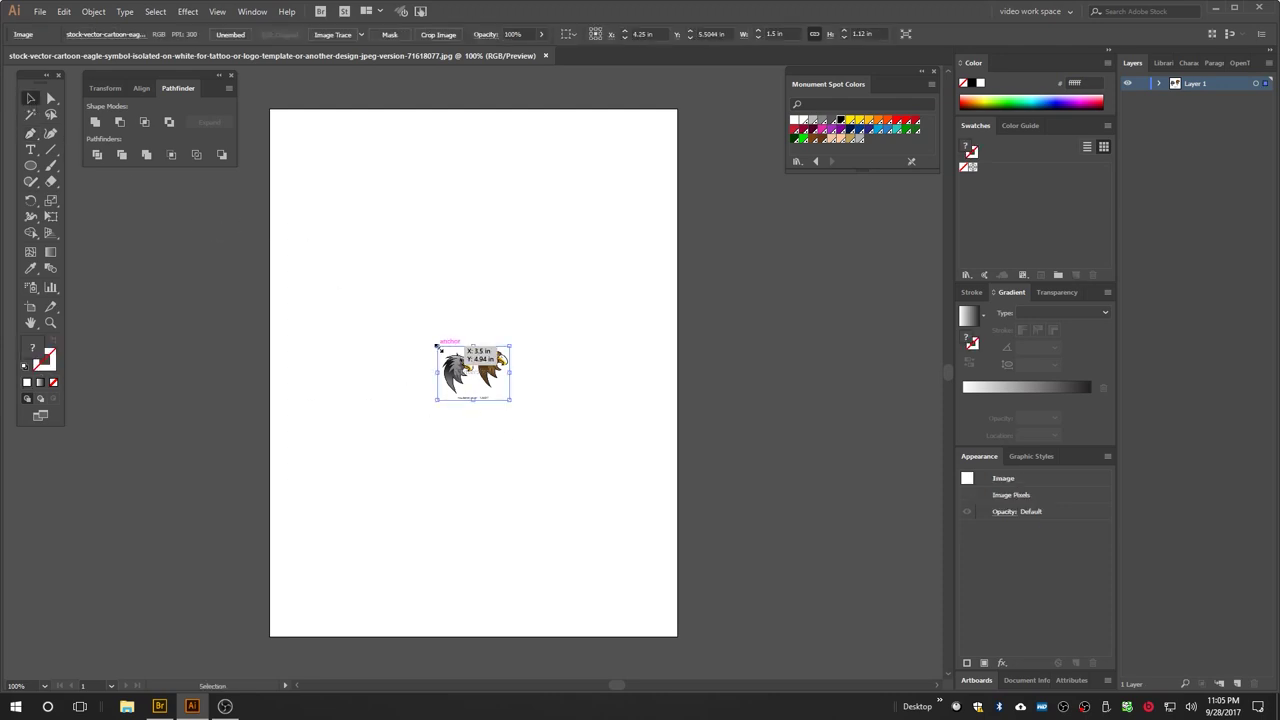
drag(436, 346, 205, 173)
drag(509, 400, 719, 692)
drag(547, 240, 455, 239)
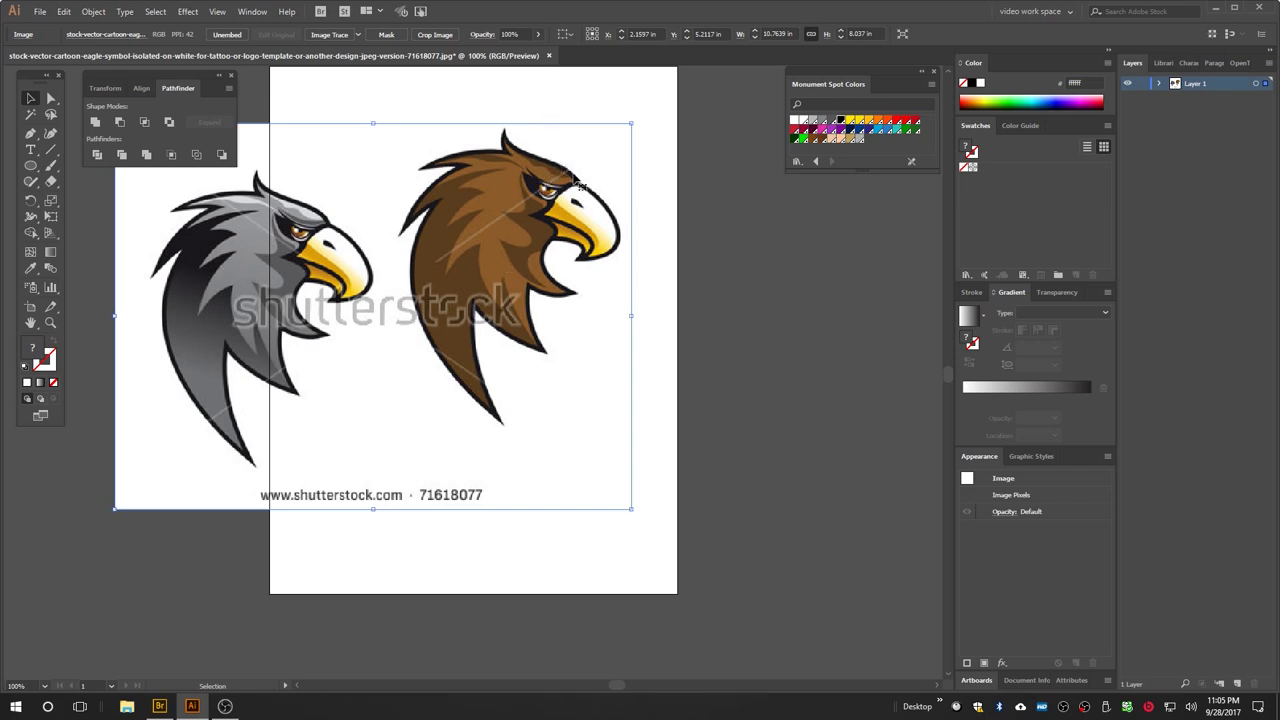
Step: Lock the eagle image and add a new layer above it named "outline"
key(ctrl+2)
key(z)
click(477, 256)
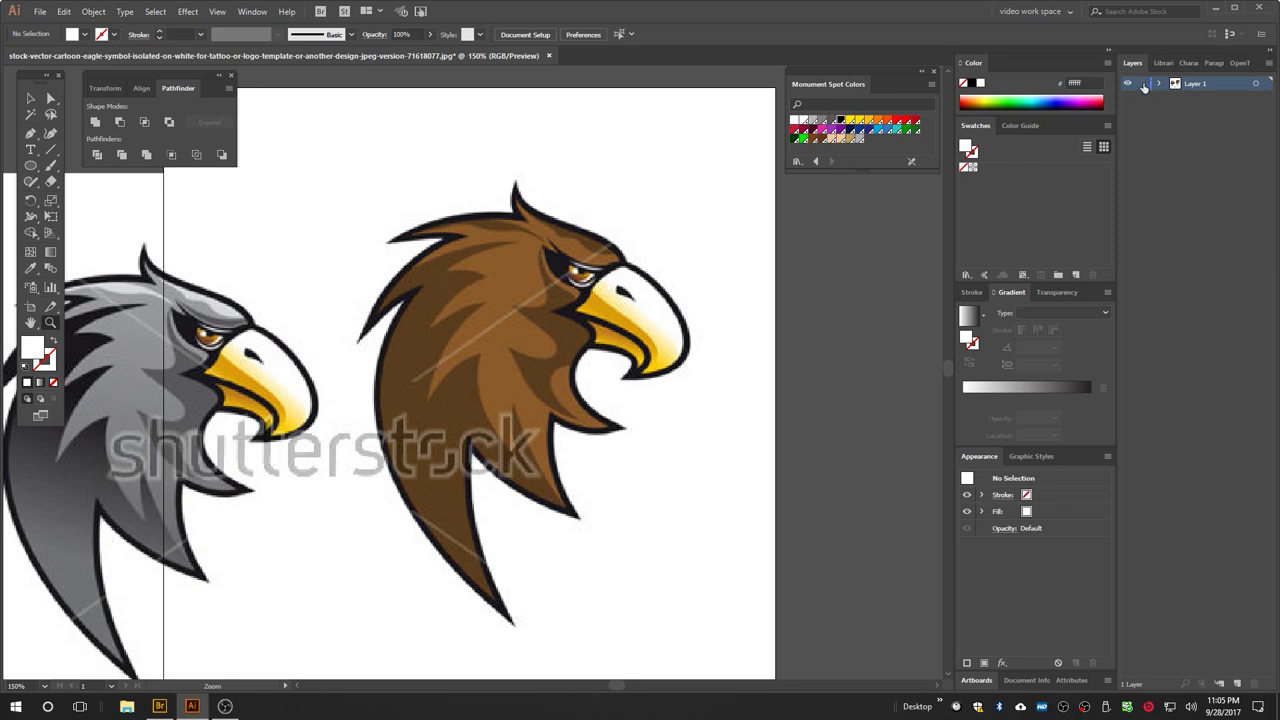
click(1237, 684)
double_click(1195, 85)
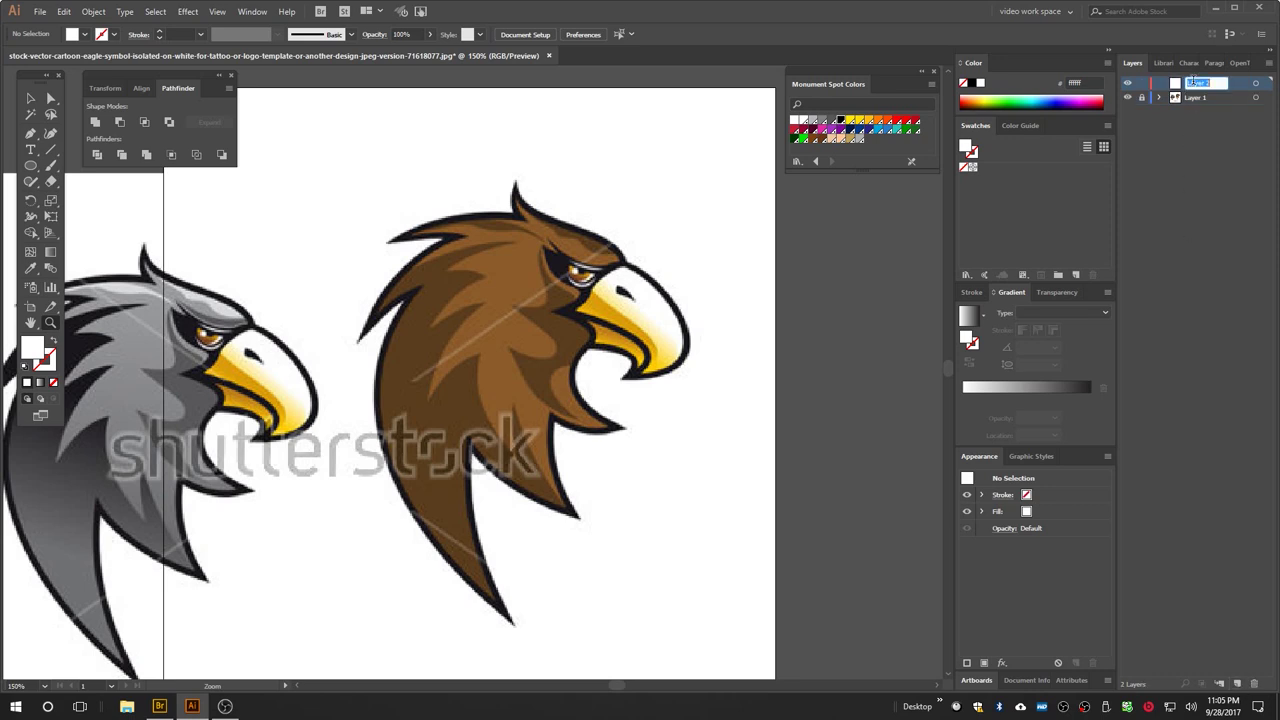
text(outline)
key(Return)
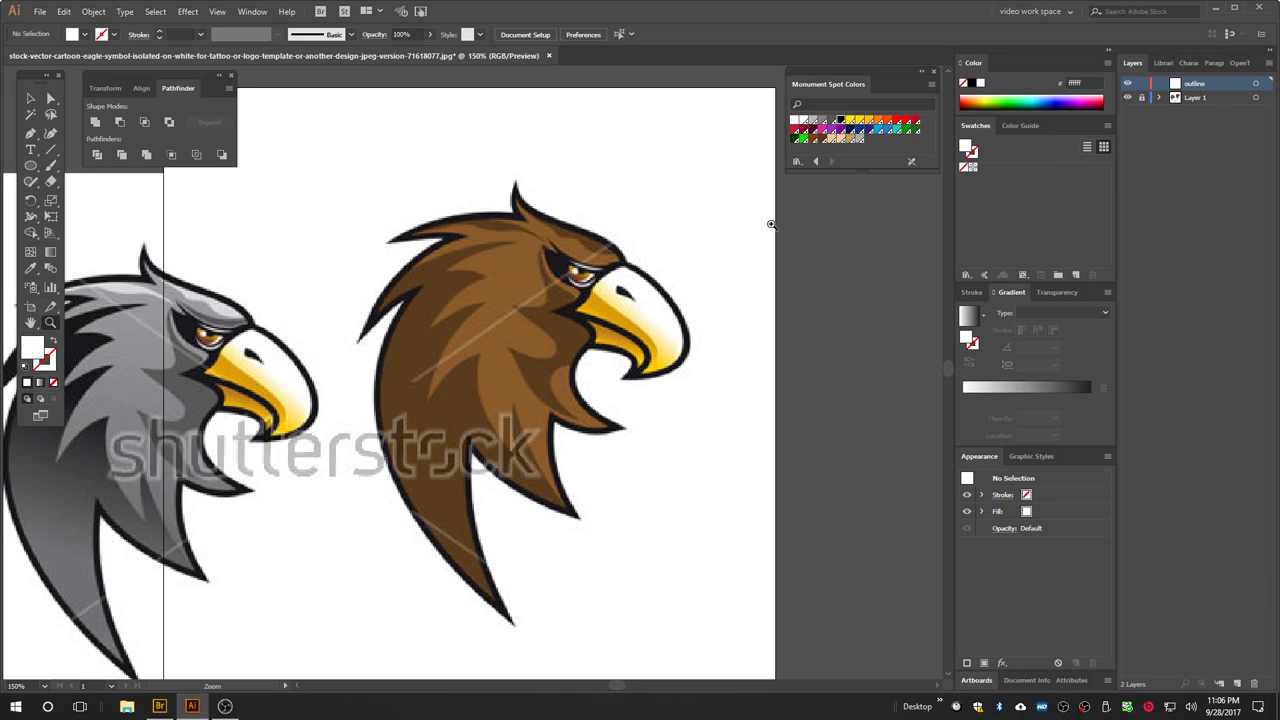
Step: Start a Pen path at the lower tip of the brown eagle's beak and curve it up around the beak's front edge
click(31, 139)
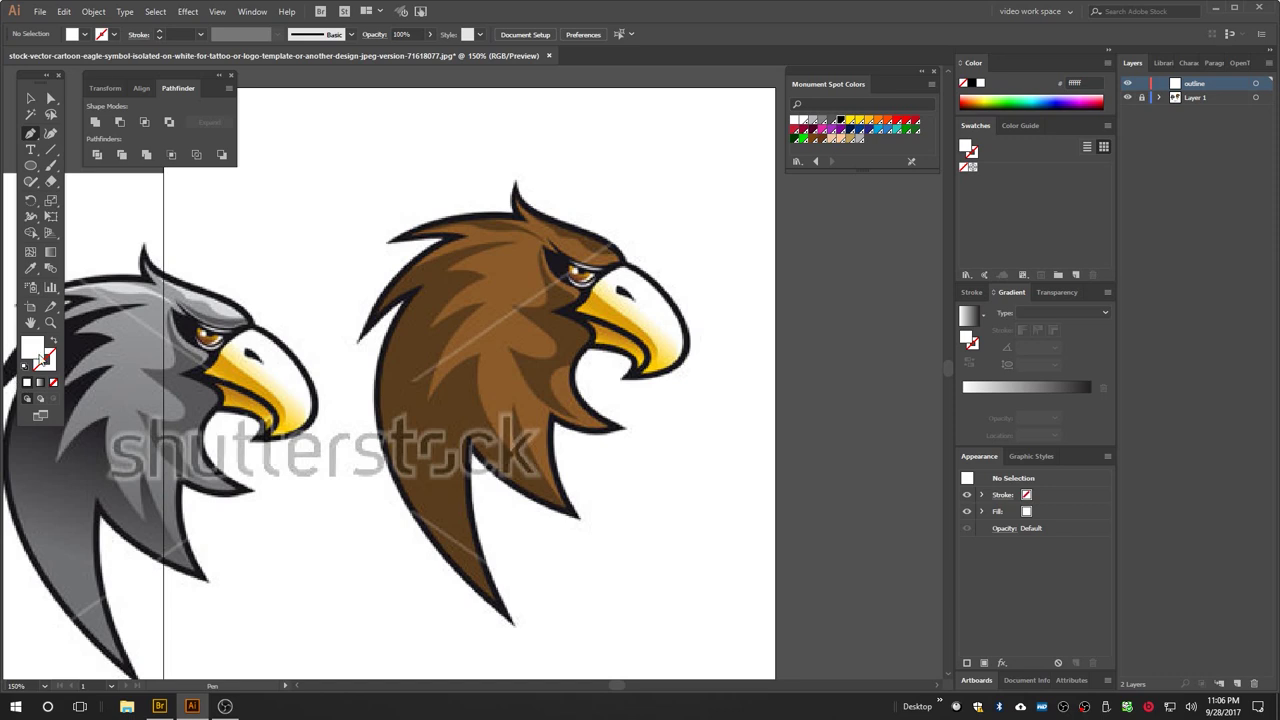
click(50, 322)
click(686, 361)
click(475, 382)
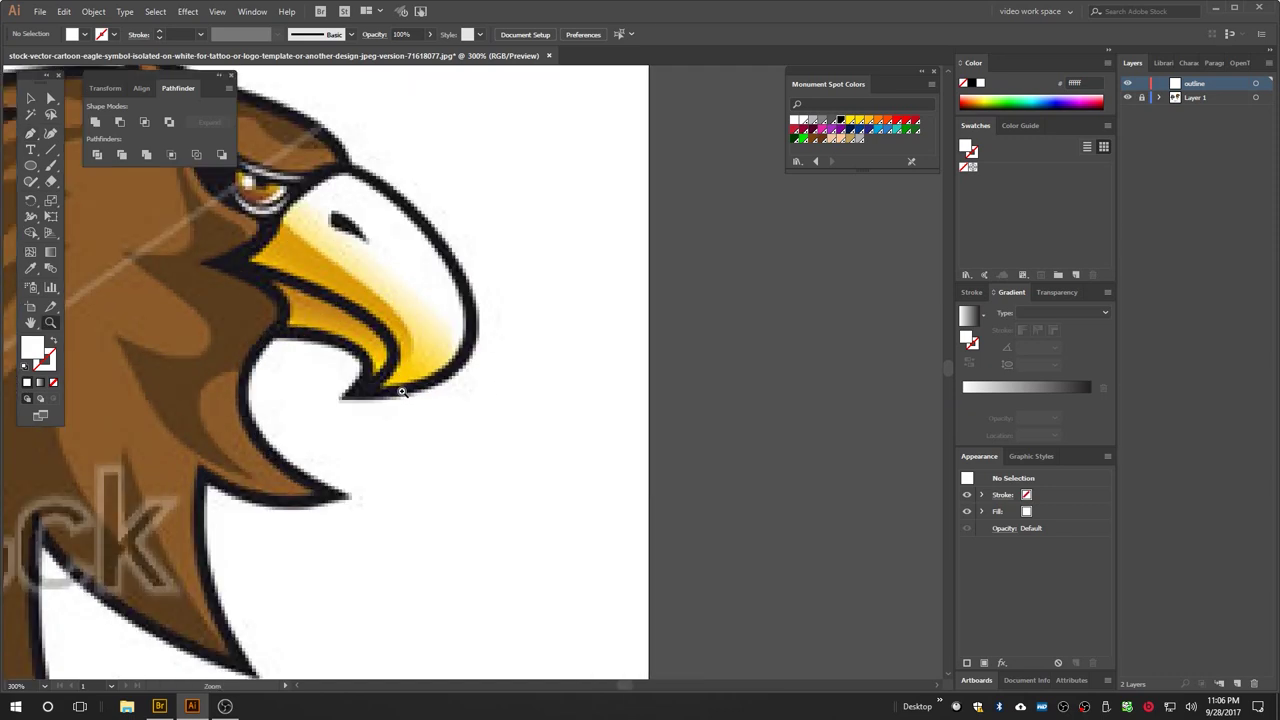
click(403, 392)
drag(300, 371, 562, 421)
alt+click(652, 422)
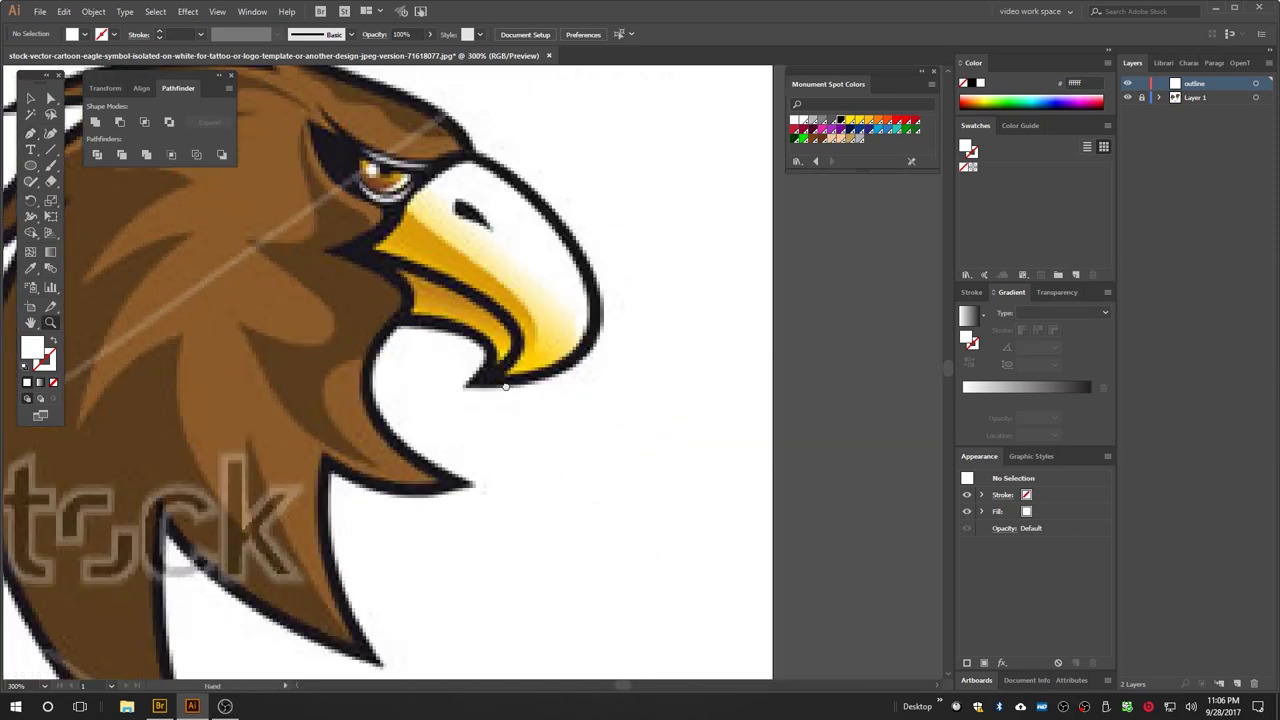
drag(506, 385, 638, 381)
click(31, 137)
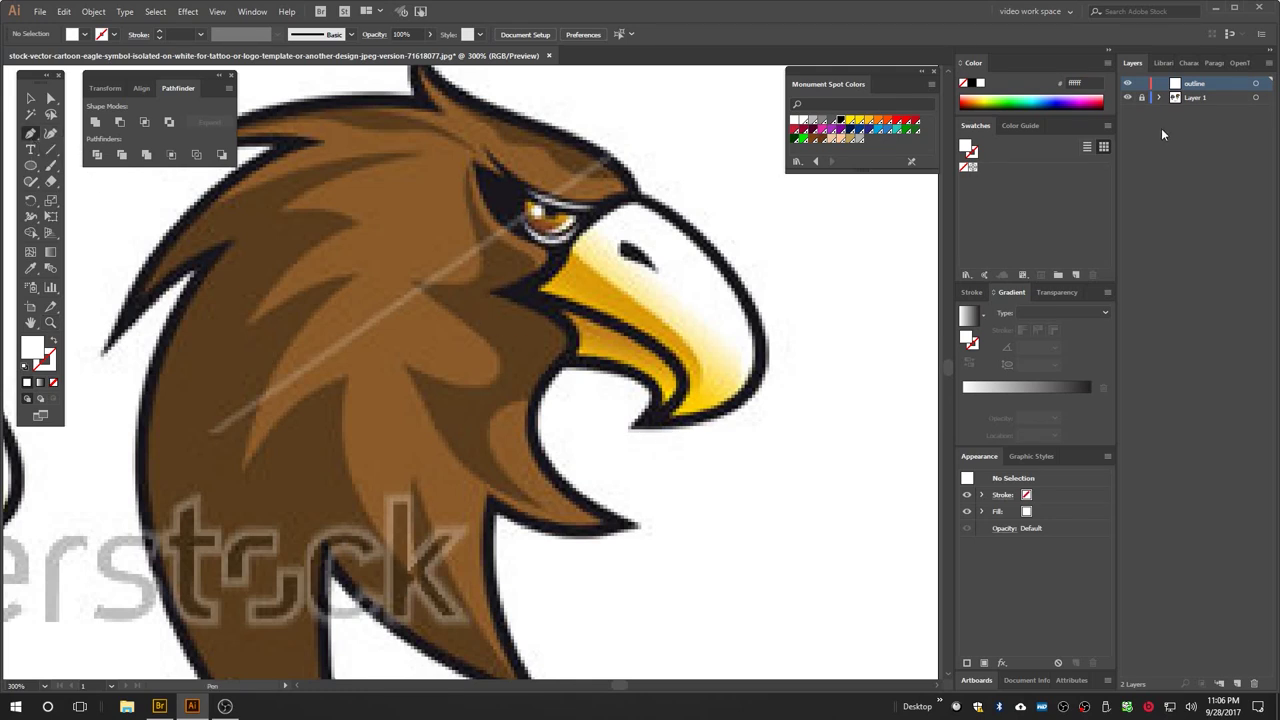
click(629, 433)
key(ctrl+z)
click(629, 429)
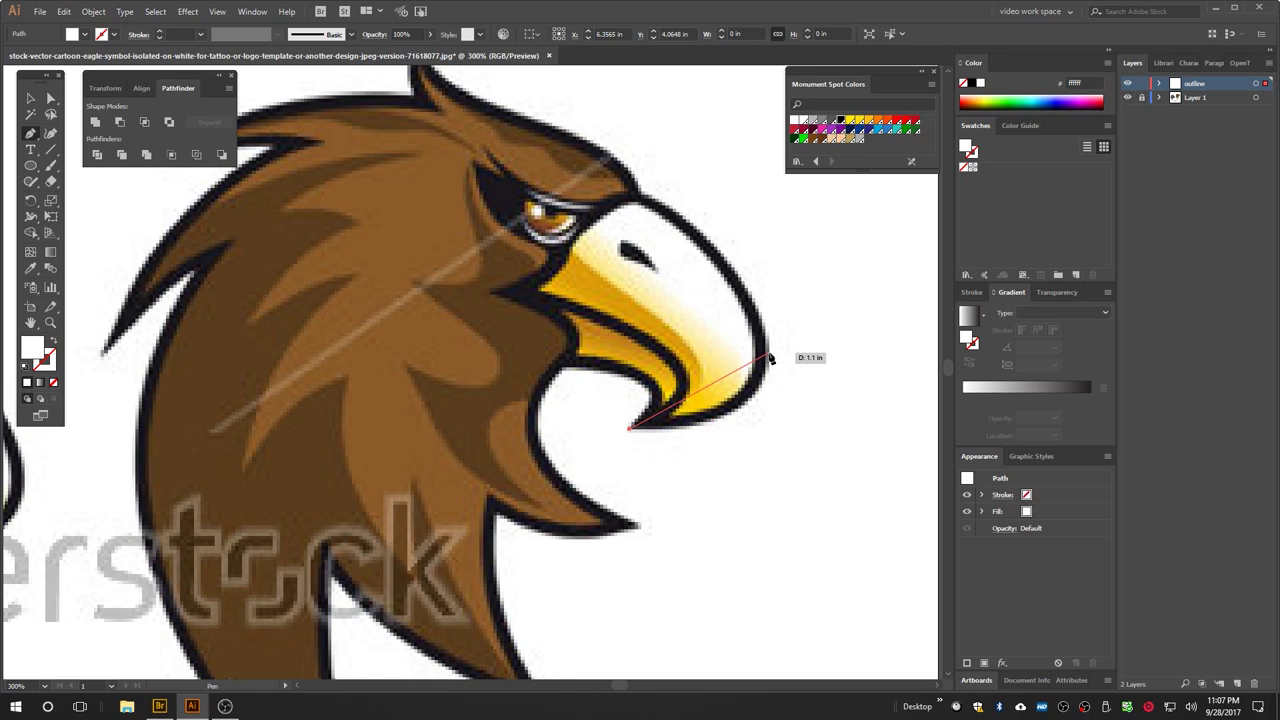
click(770, 356)
drag(770, 356, 776, 265)
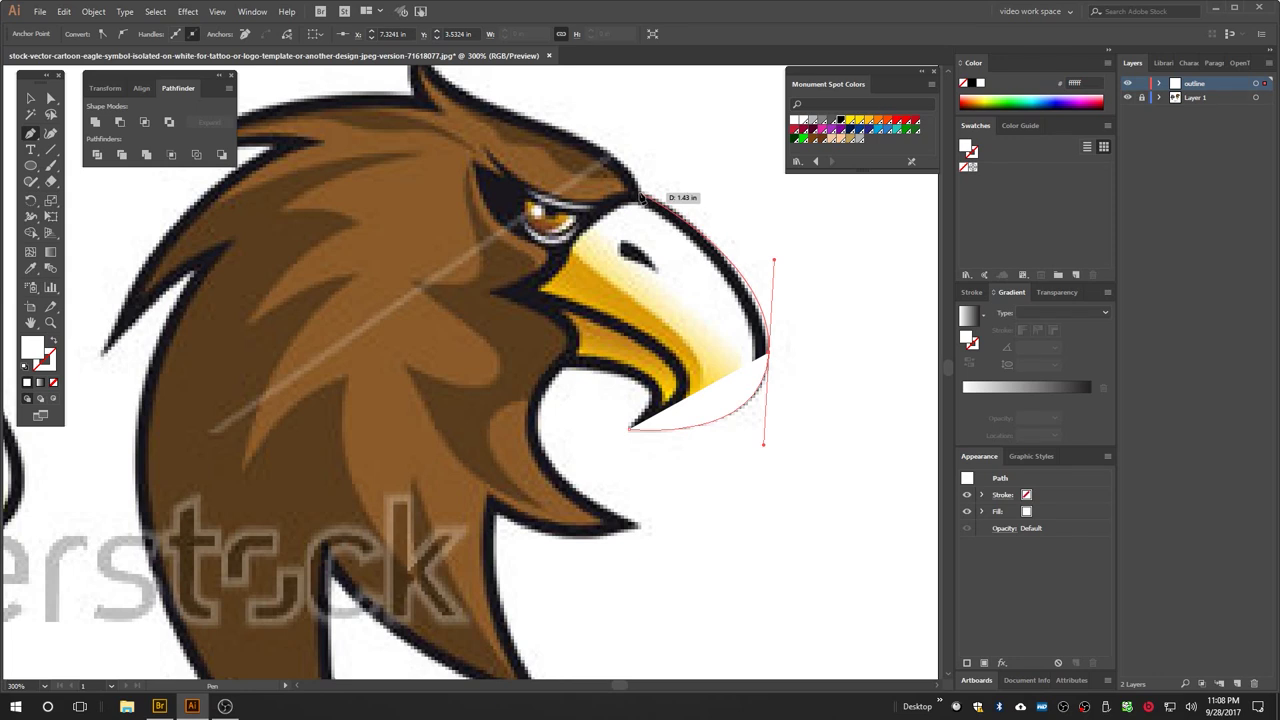
Step: Extend the path over the top of the beak to a corner point where the beak meets the brow
click(641, 197)
click(641, 197)
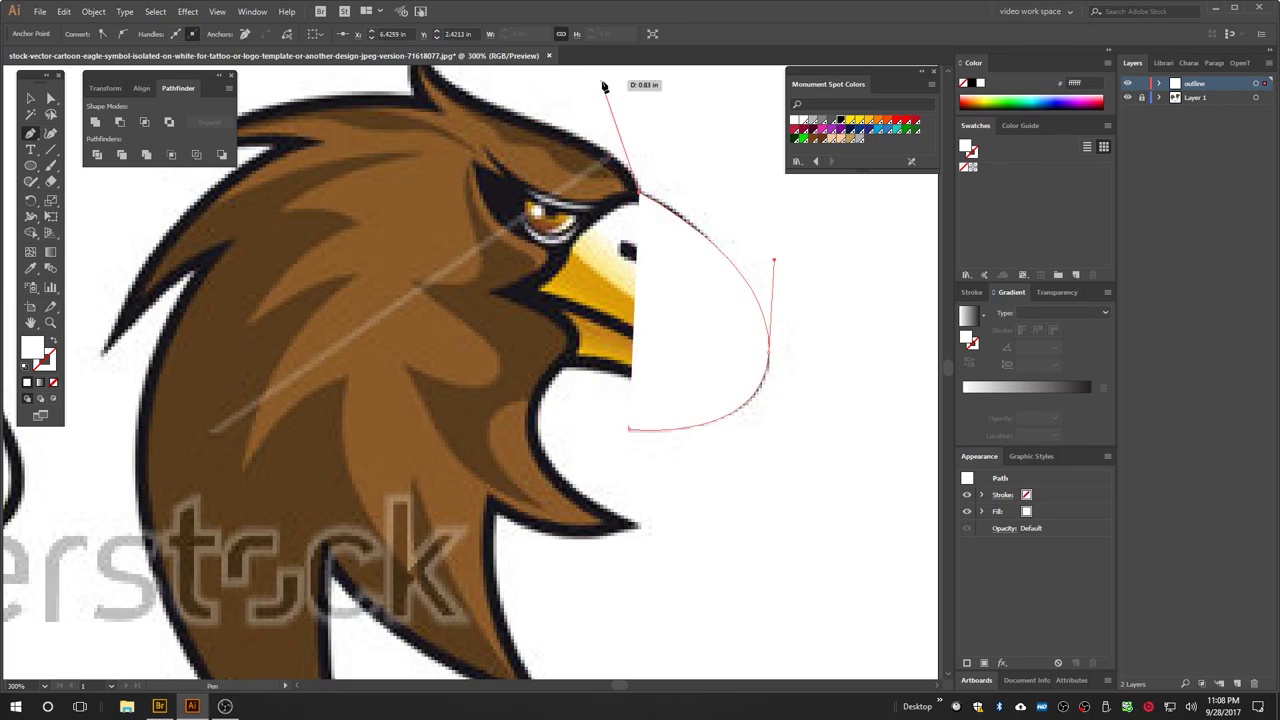
key(ctrl+z)
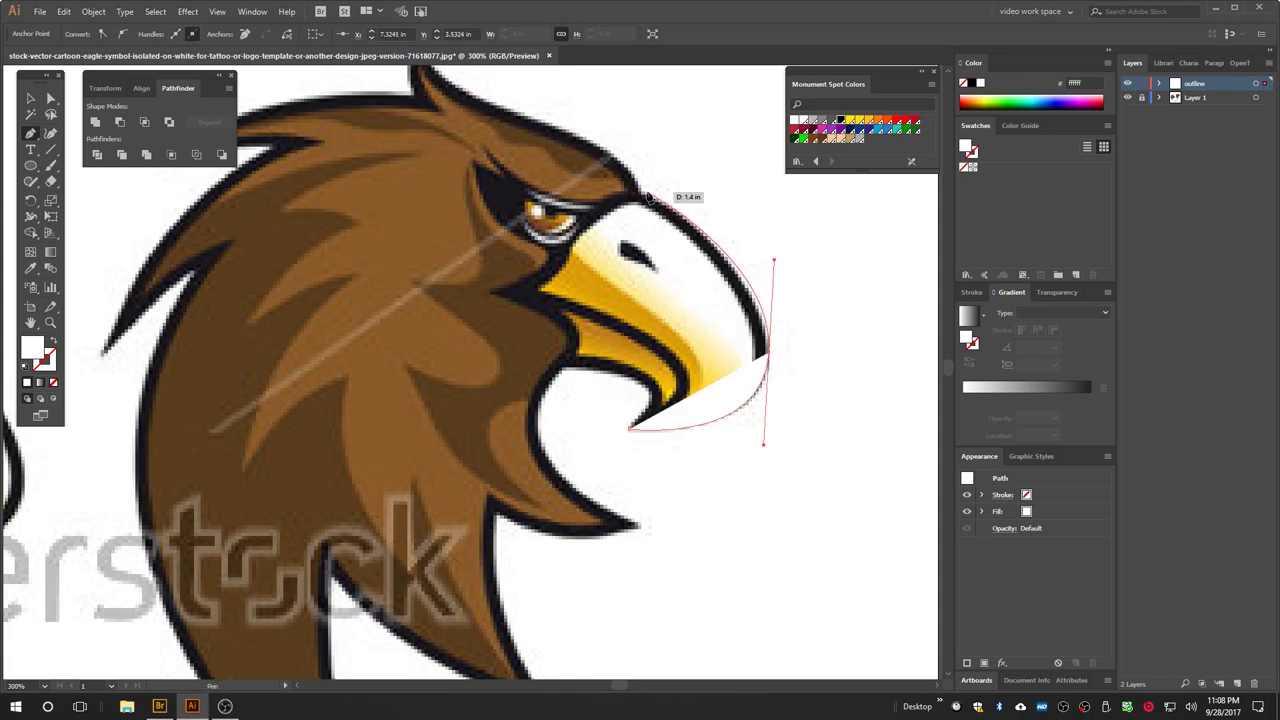
mouse_move(641, 197)
mouse_down()
mouse_move(594, 120)
mouse_move(490, 122)
mouse_move(473, 197)
mouse_move(737, 223)
mouse_move(757, 310)
mouse_move(701, 249)
mouse_move(683, 183)
mouse_move(670, 210)
mouse_move(649, 169)
mouse_move(616, 195)
mouse_move(640, 197)
mouse_up()
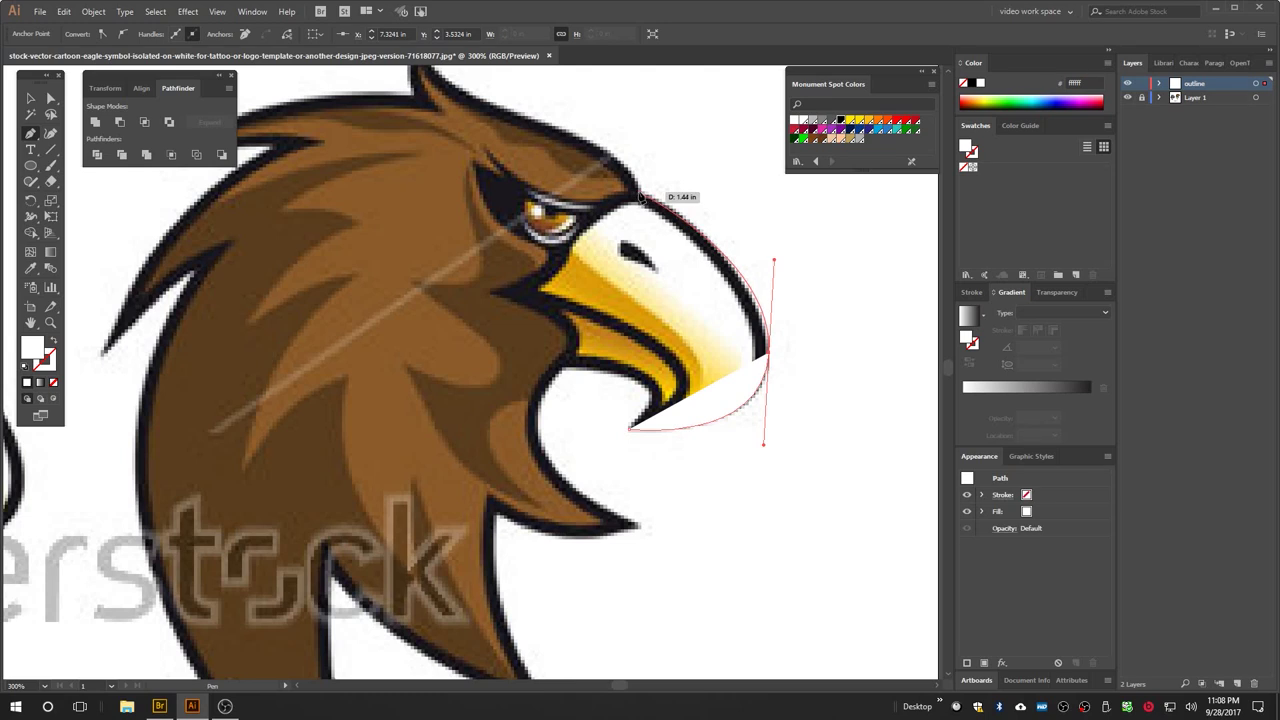
click(639, 192)
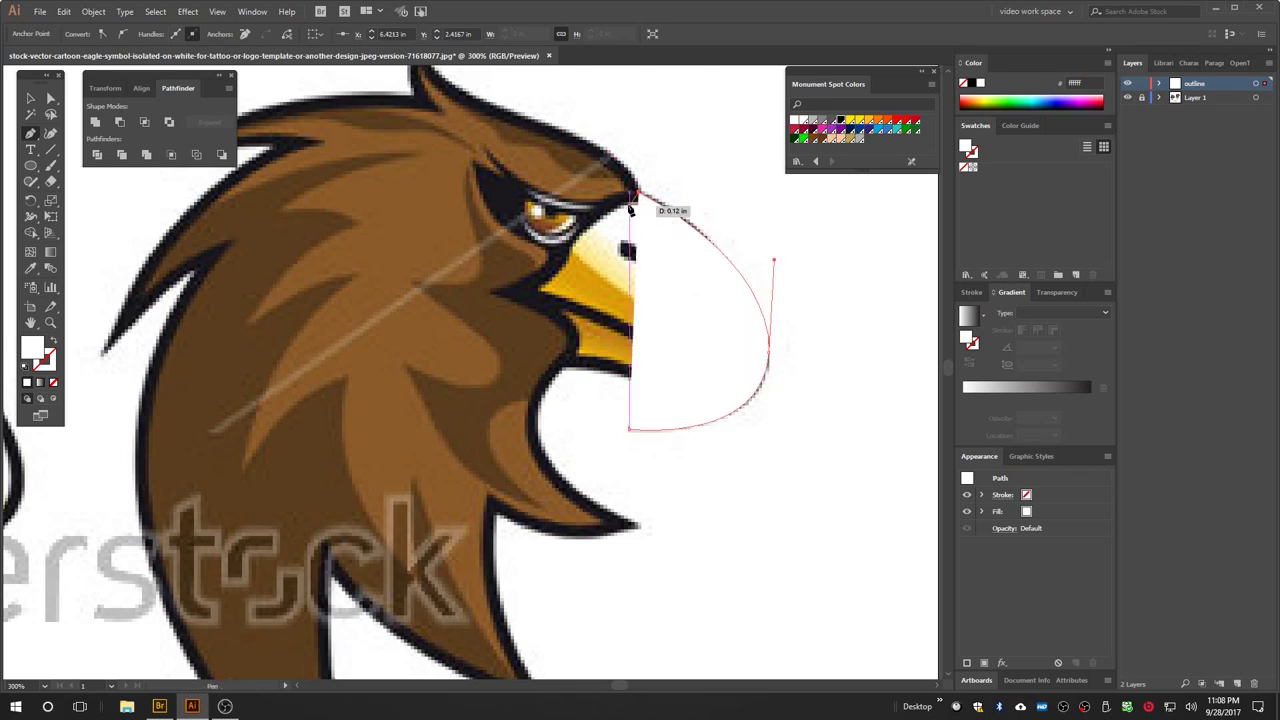
Step: Trace the brow and the crest feather's tip down to the crest's base, and deselect the open path
key(space)
drag(570, 138, 555, 199)
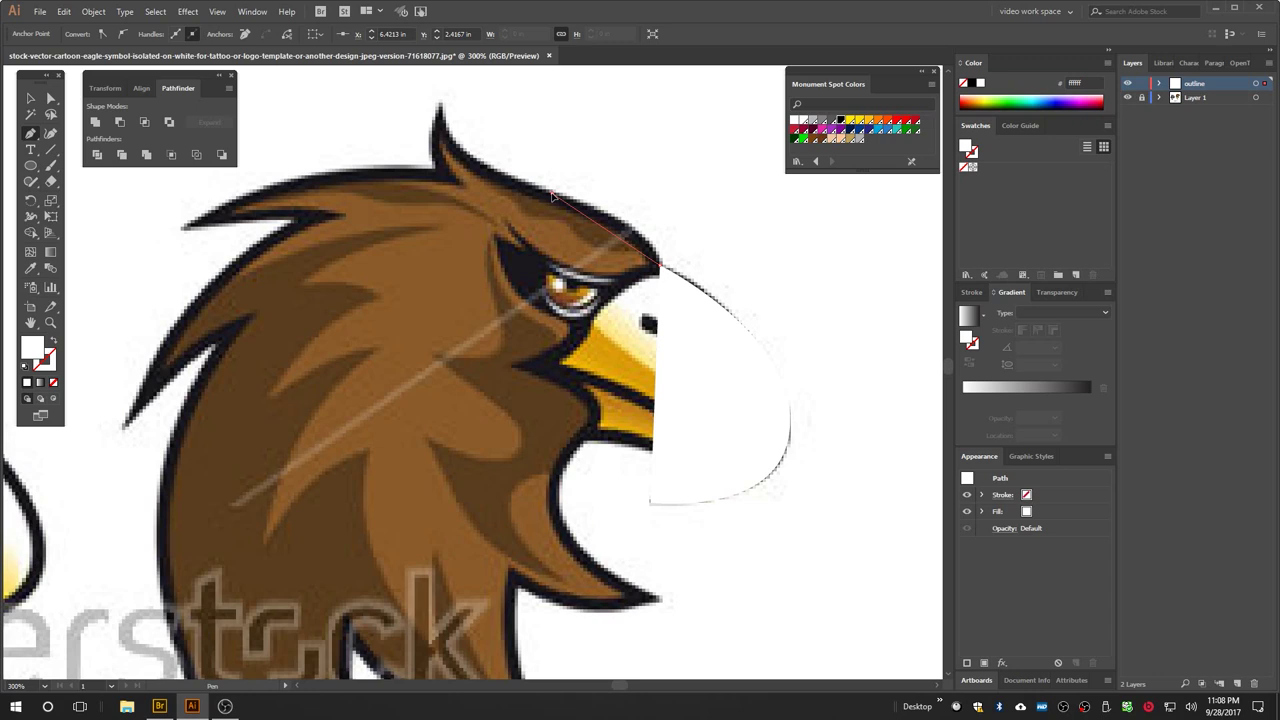
mouse_move(435, 158)
mouse_down()
mouse_move(410, 148)
mouse_move(433, 157)
mouse_up()
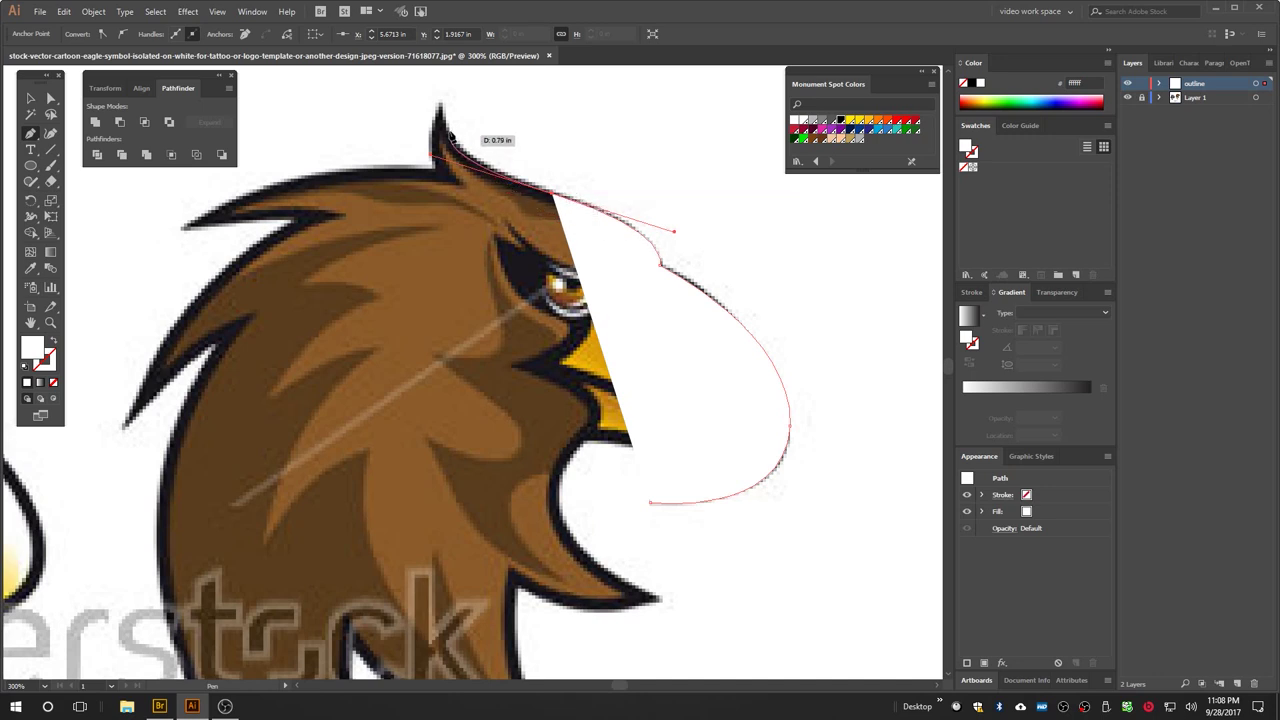
drag(440, 101, 358, 206)
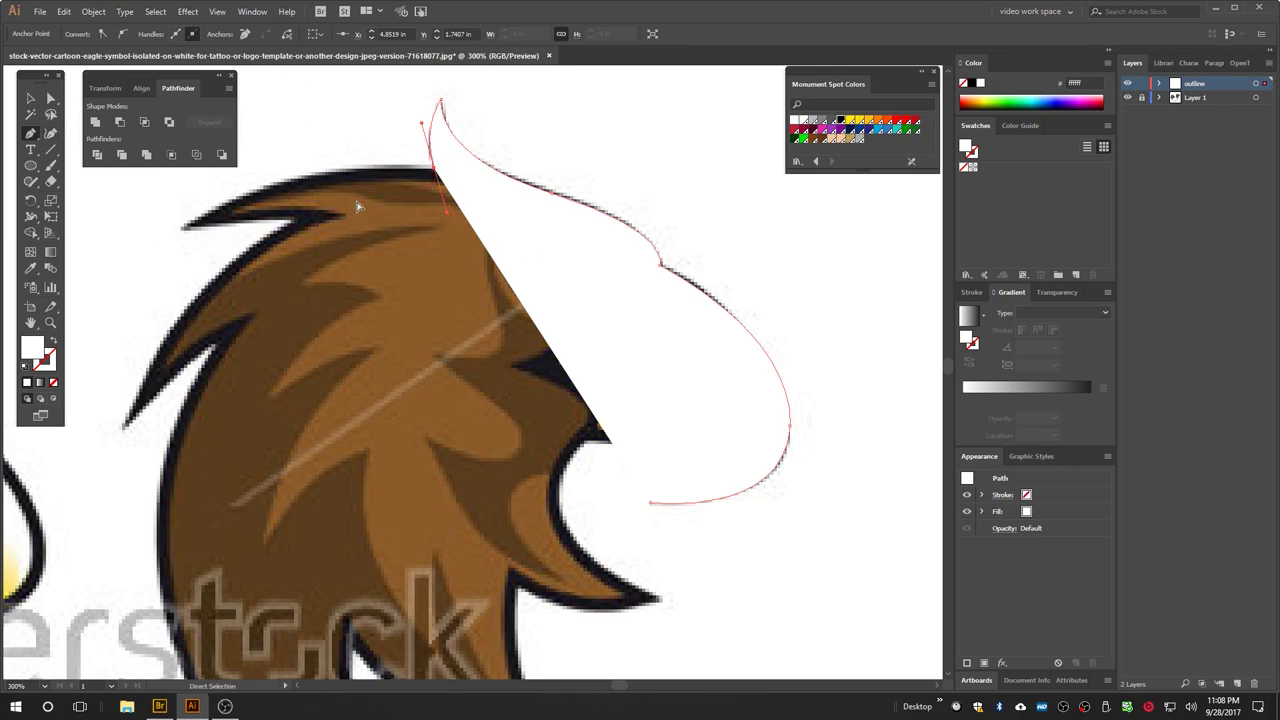
ctrl+click(365, 140)
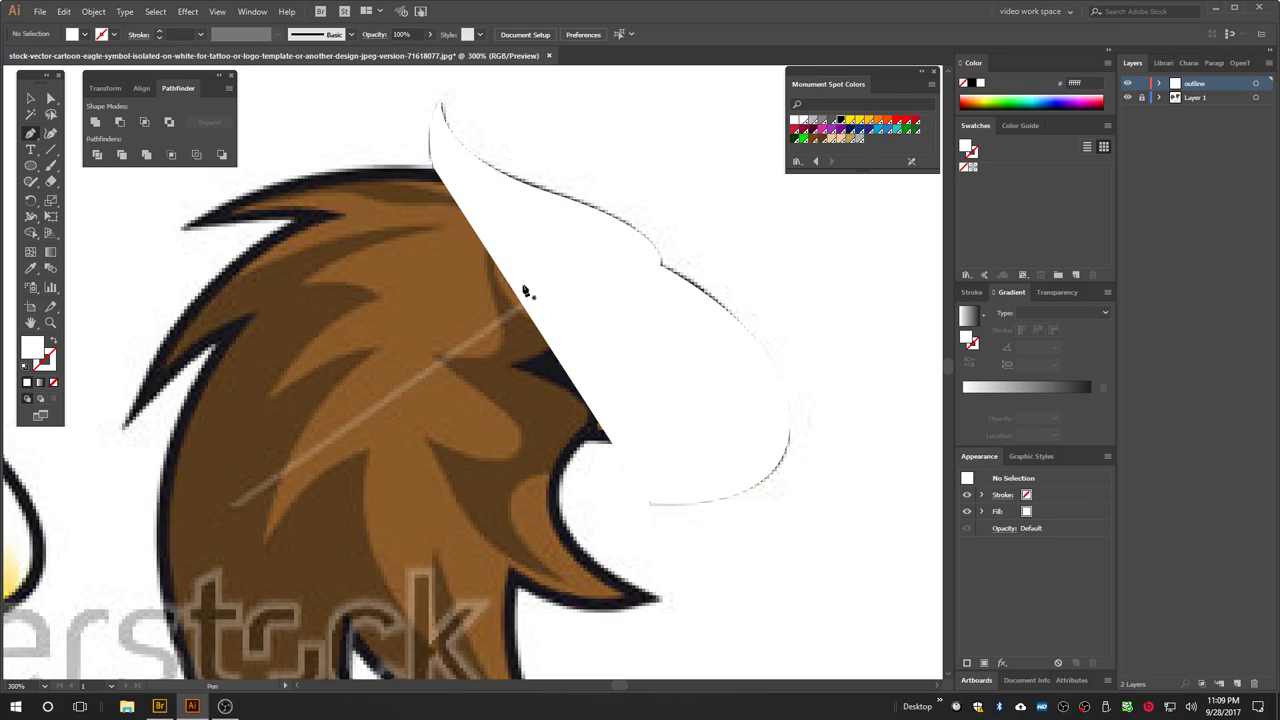
Step: Give the traced path no fill and a red stroke
click(30, 100)
click(622, 318)
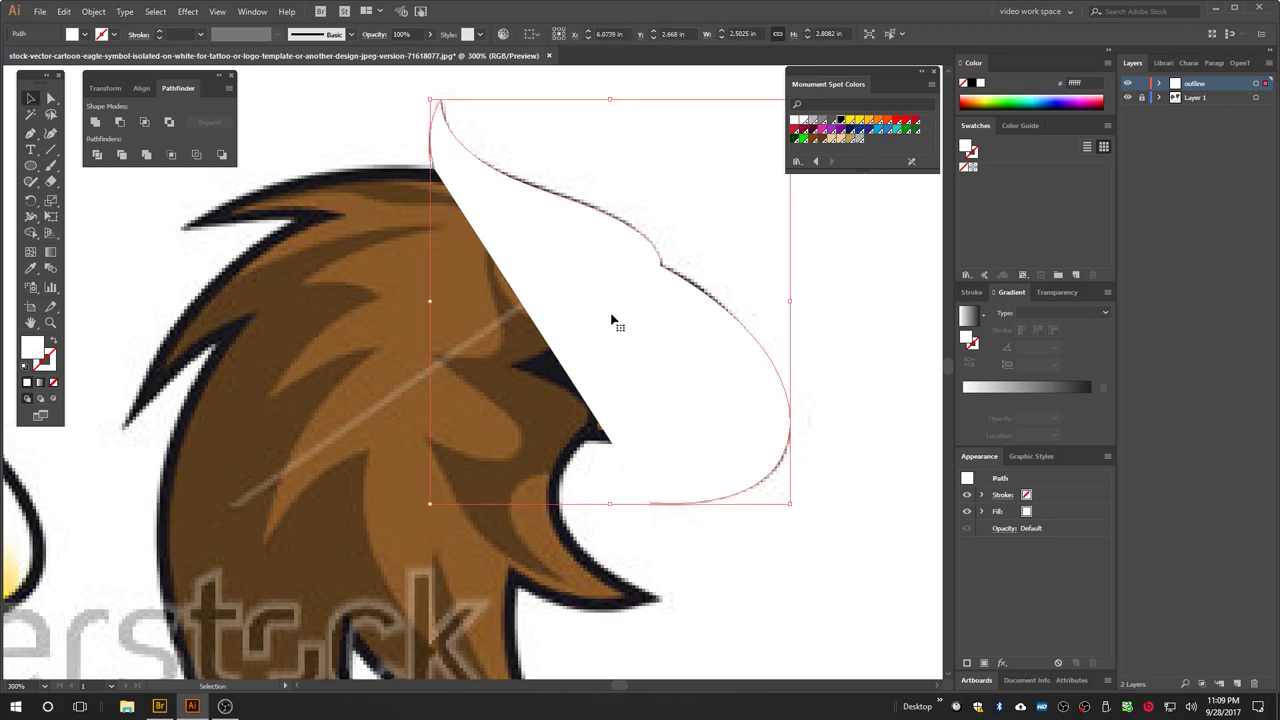
click(54, 341)
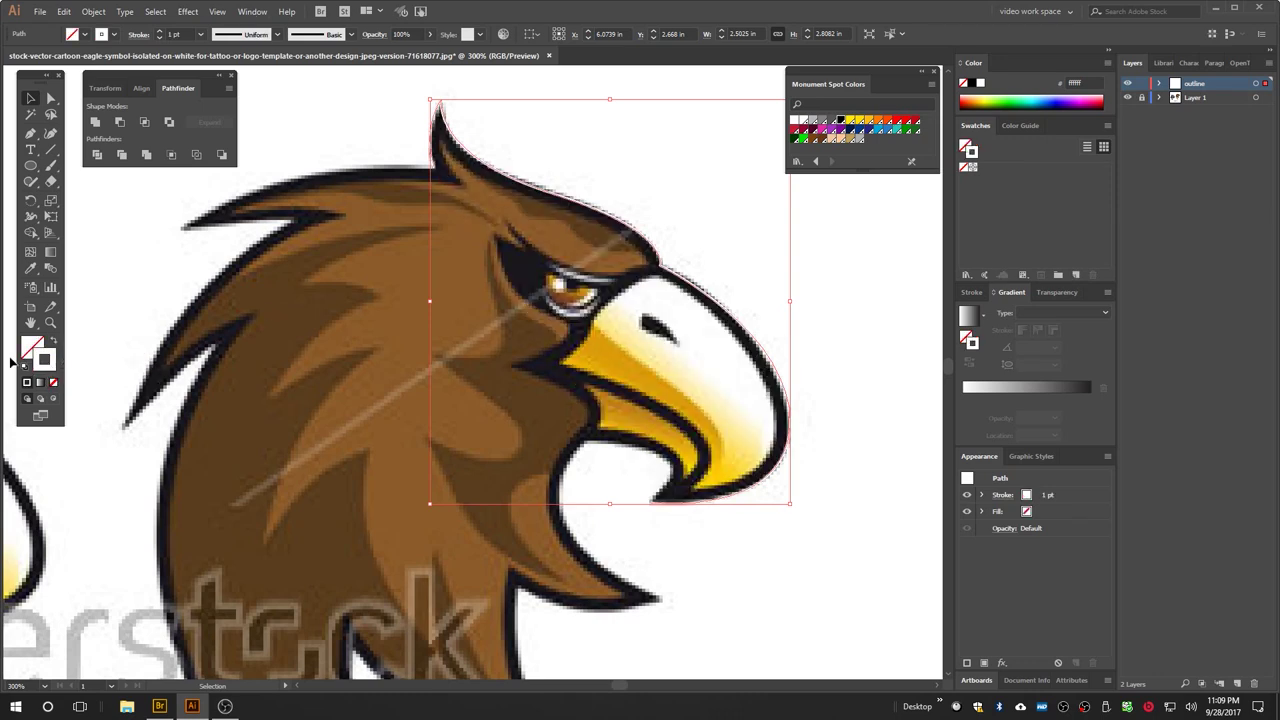
click(897, 121)
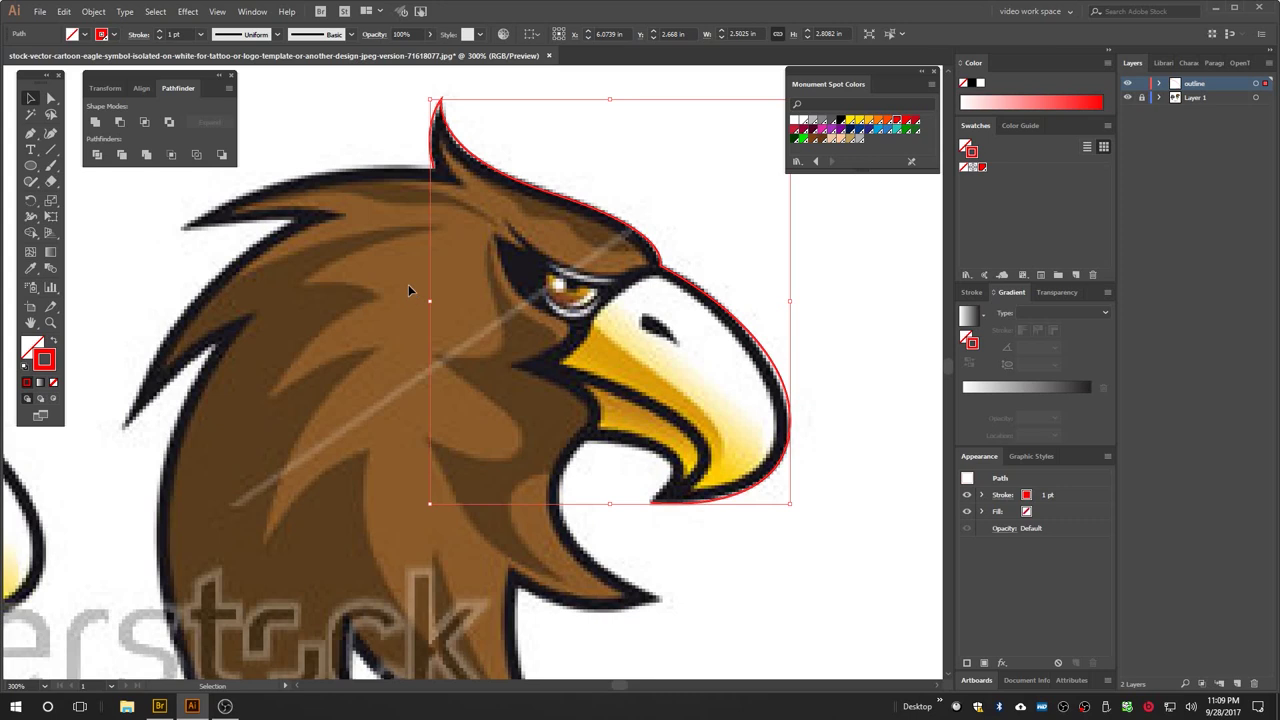
Step: Adjust the brow handle and the front beak anchor so the red path follows the eagle's outer edge more closely
click(52, 101)
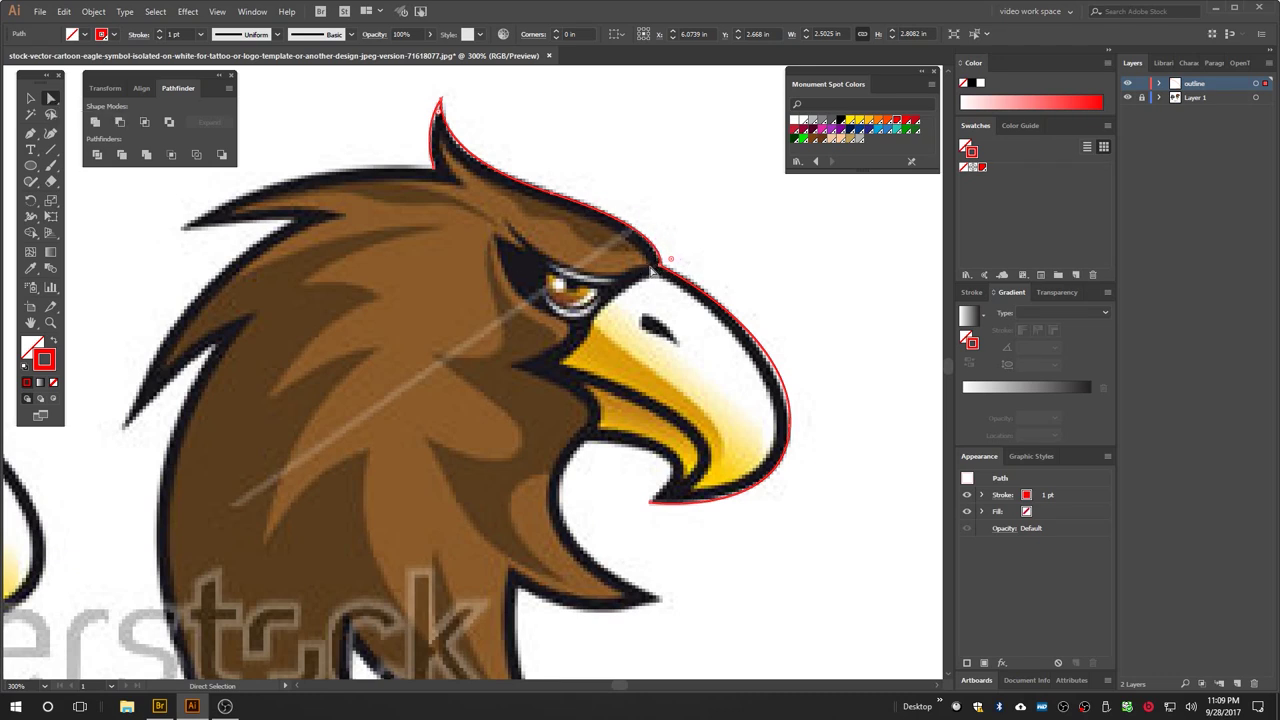
click(669, 260)
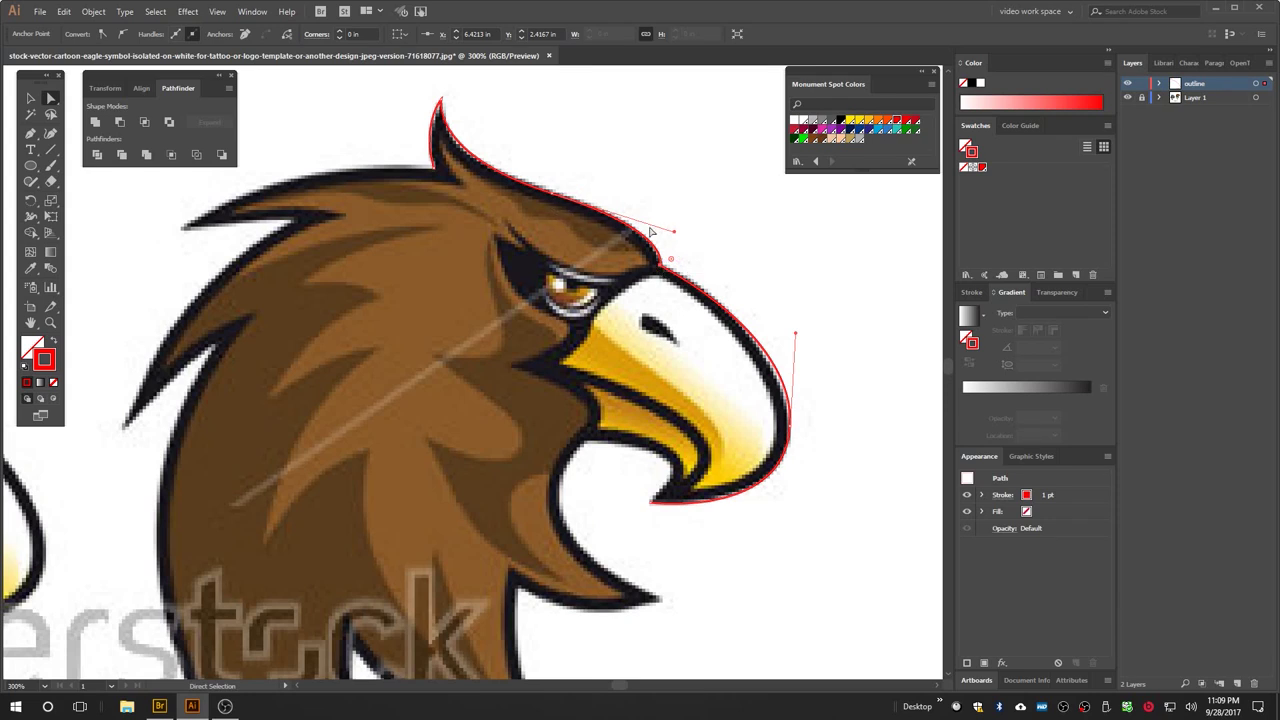
drag(675, 233, 686, 234)
drag(789, 431, 792, 436)
drag(798, 339, 797, 335)
drag(784, 438, 787, 431)
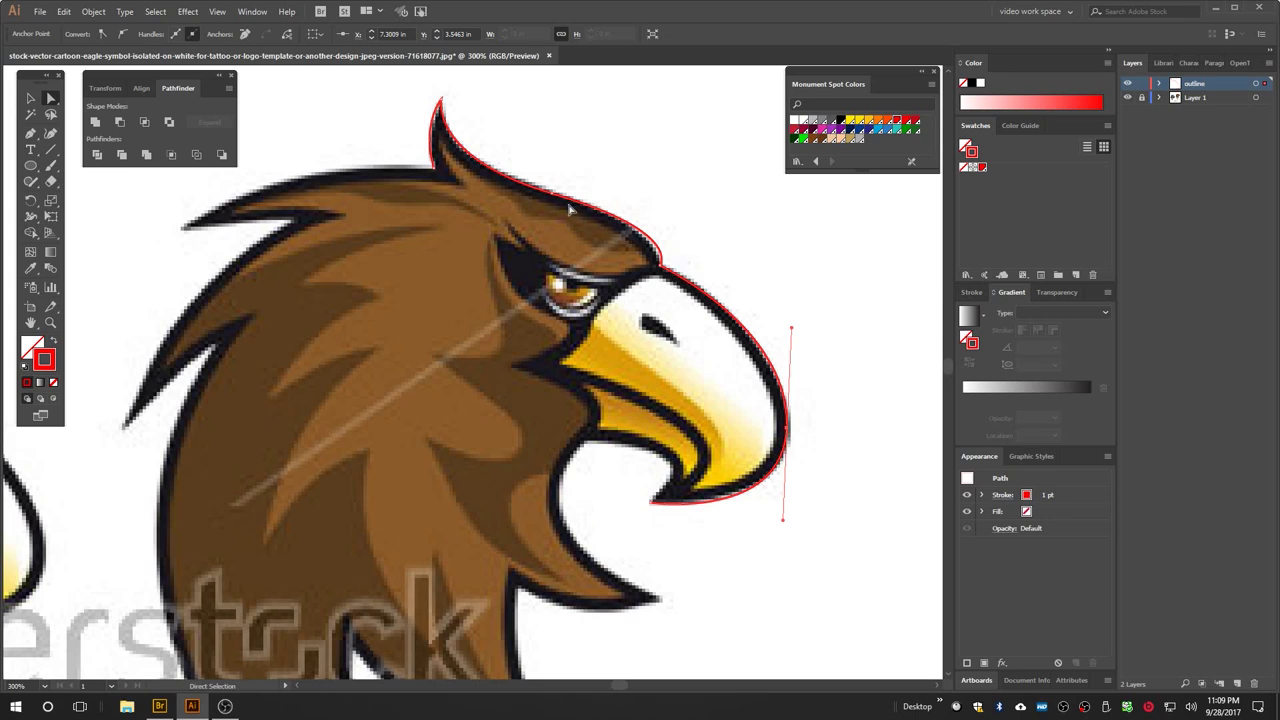
Step: Resume the path at the crest's base and trace the back of the head around the upper feather tip to the notch beneath it
click(31, 137)
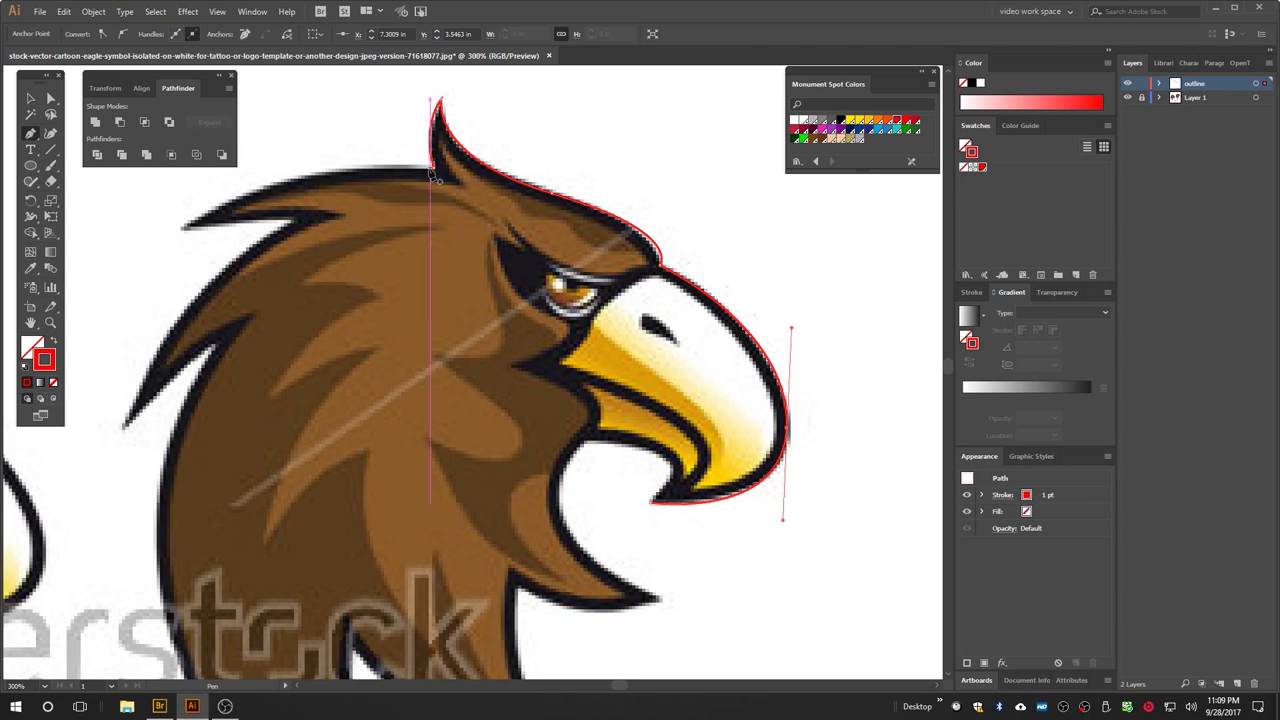
drag(437, 172, 400, 165)
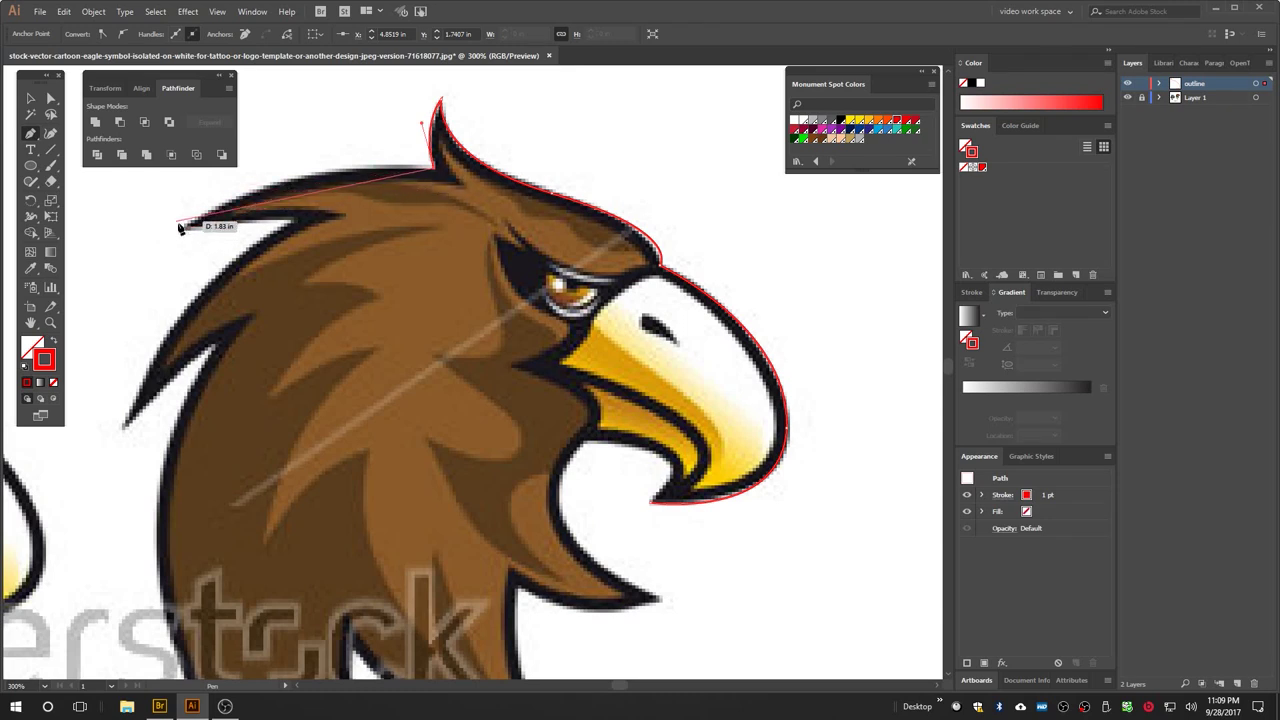
drag(184, 229, 82, 308)
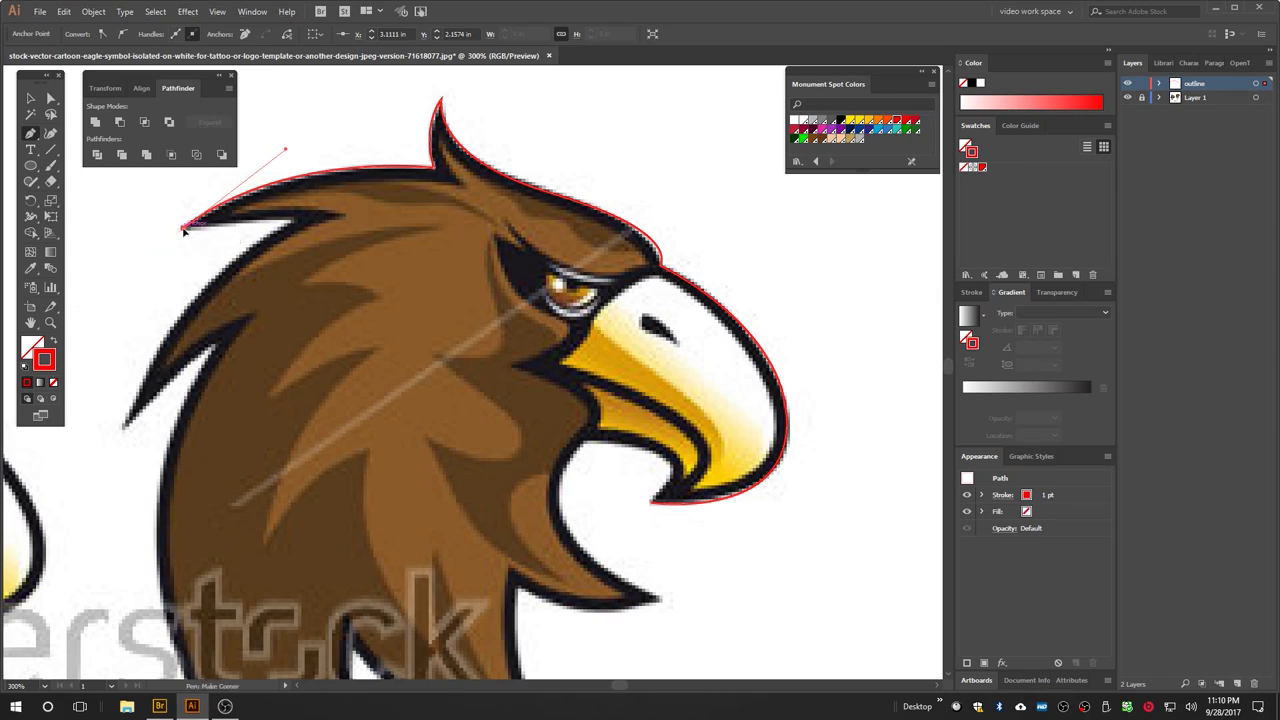
click(297, 224)
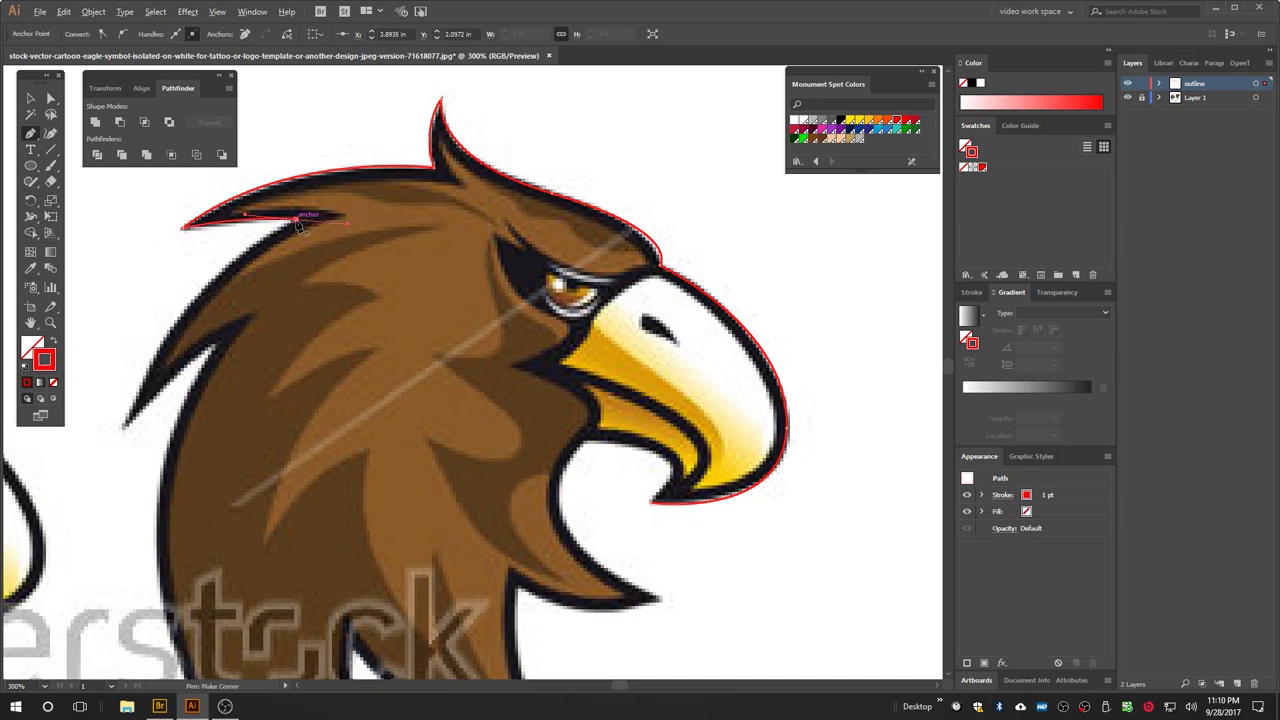
click(297, 224)
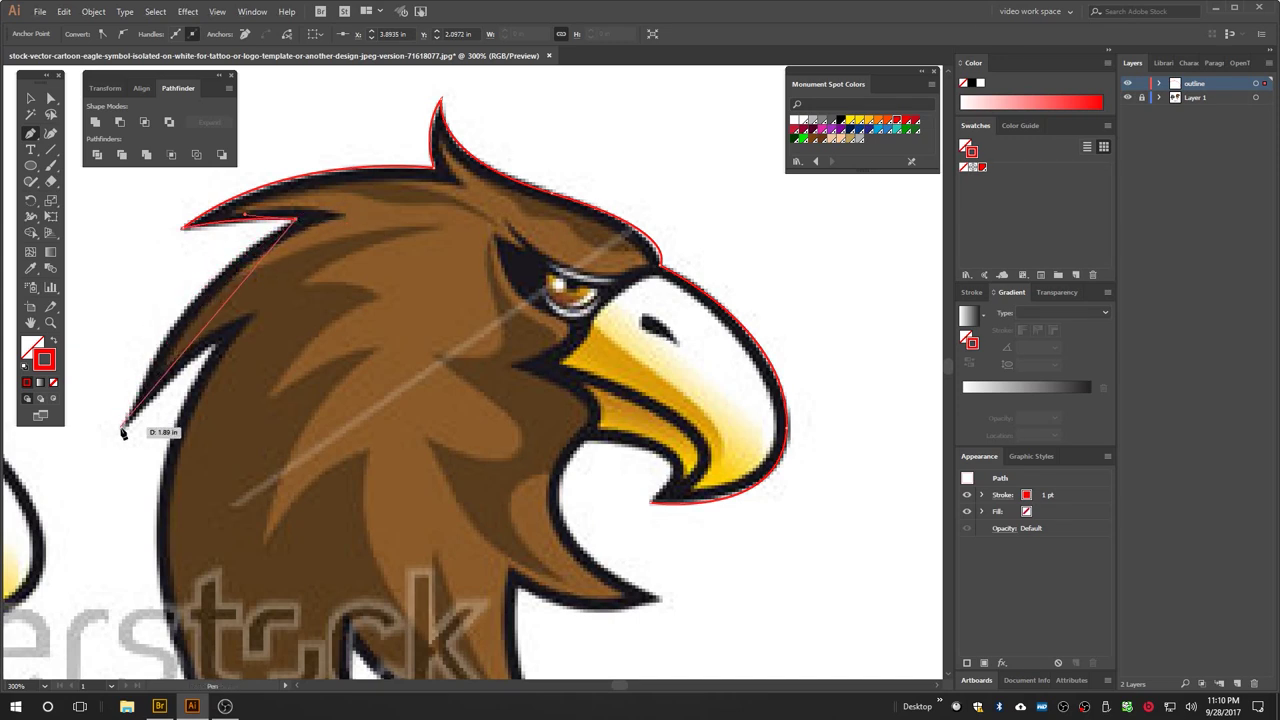
Step: Trace the second rear feather down to its tip and back up to the notch beside the neck
drag(124, 425, 82, 575)
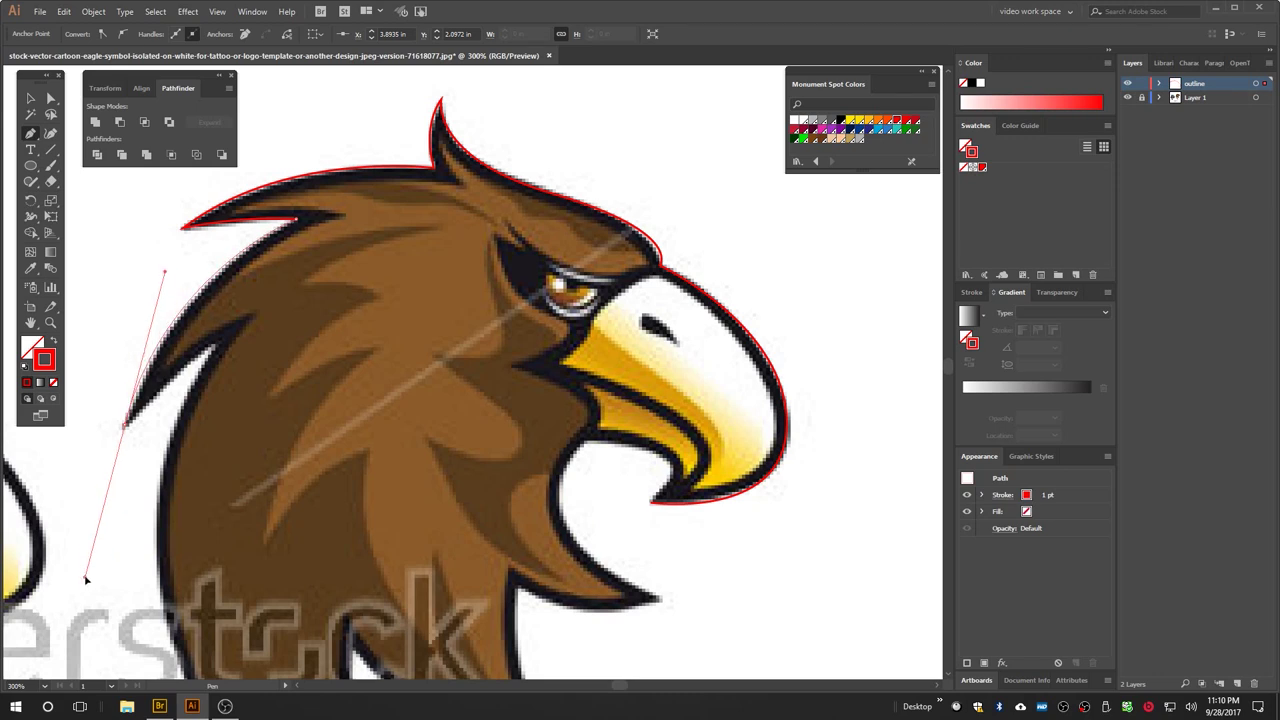
drag(84, 578, 82, 577)
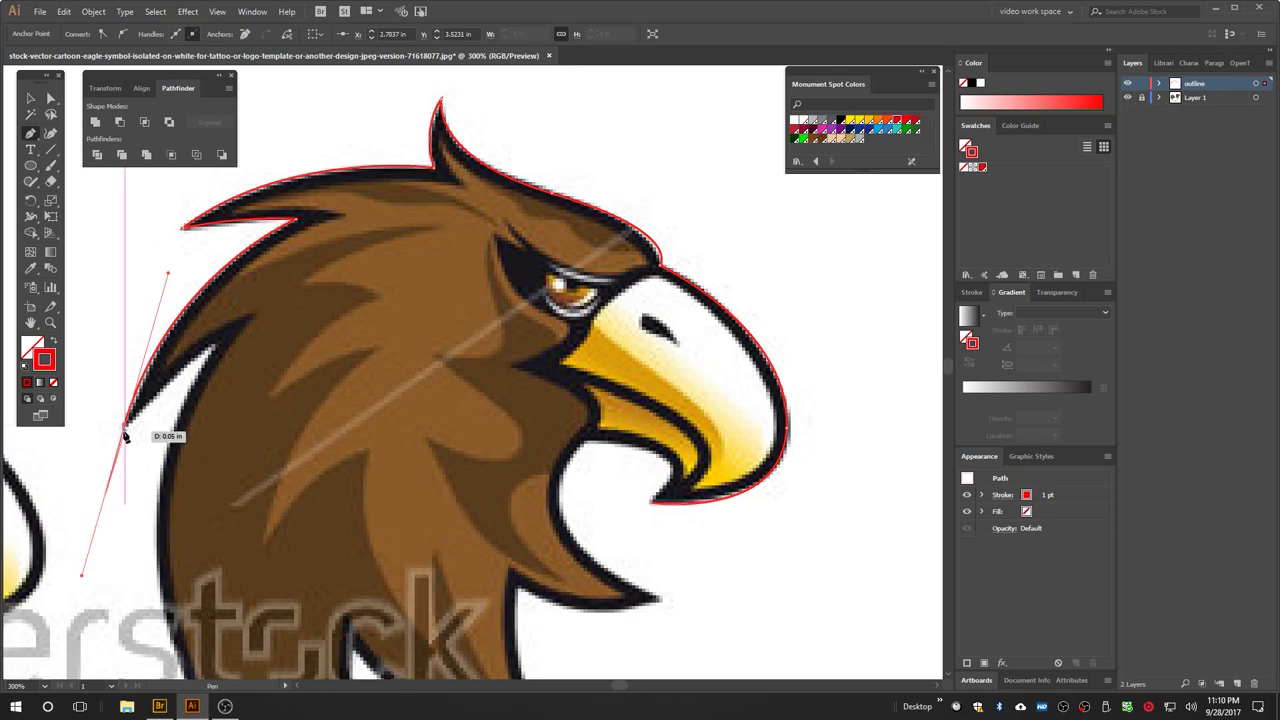
click(218, 347)
drag(260, 322, 260, 321)
Step: Continue the path from the rear notch along the back of the neck to the tip of the lowest, longest feather
drag(180, 443, 290, 193)
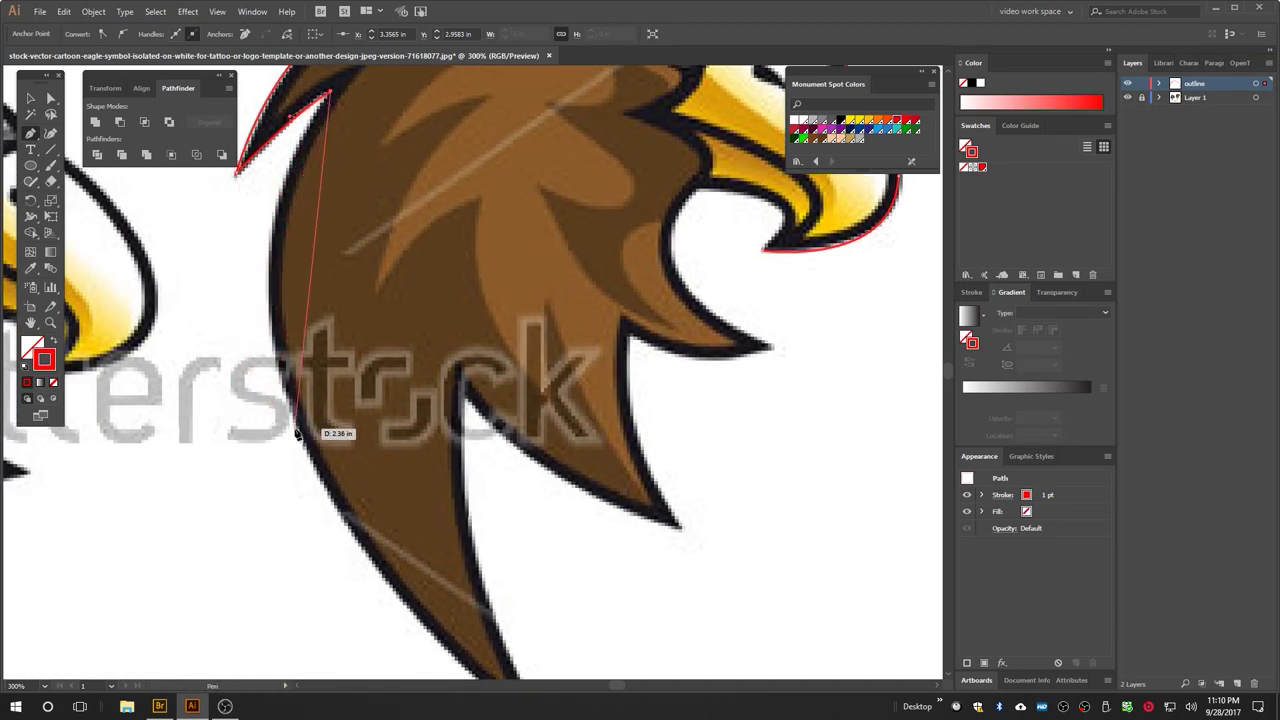
drag(298, 427, 251, 372)
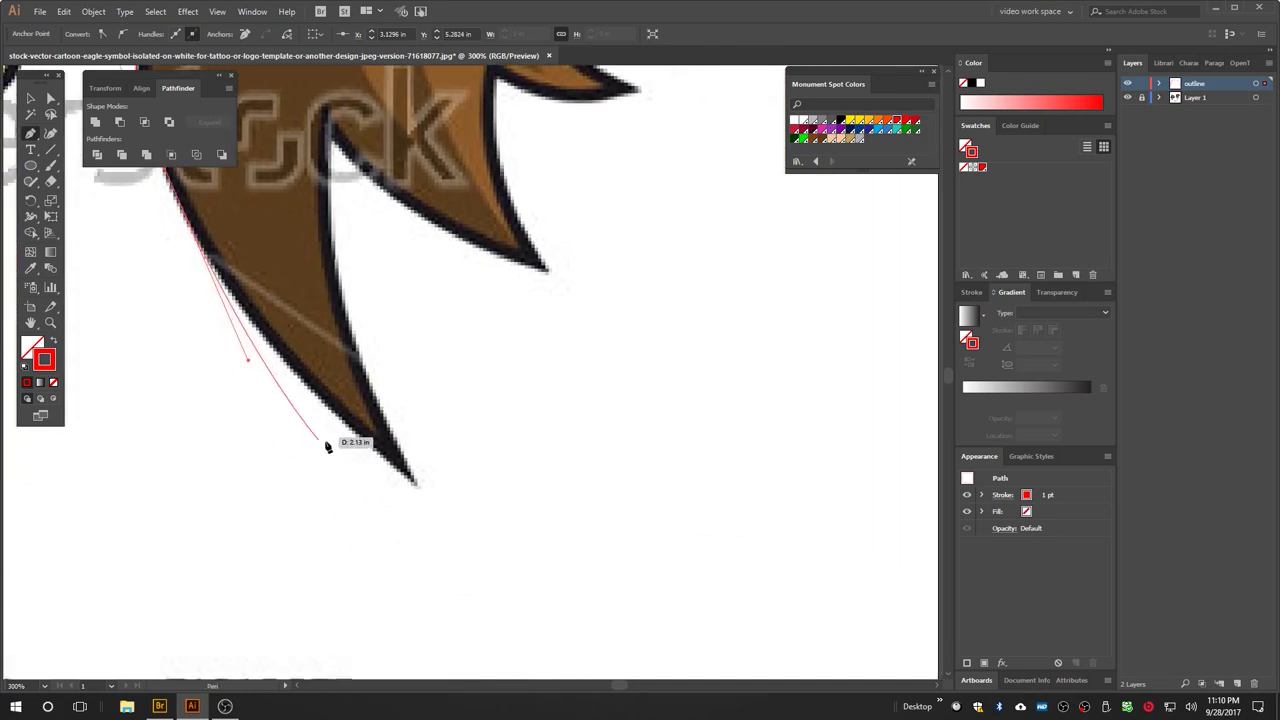
click(416, 486)
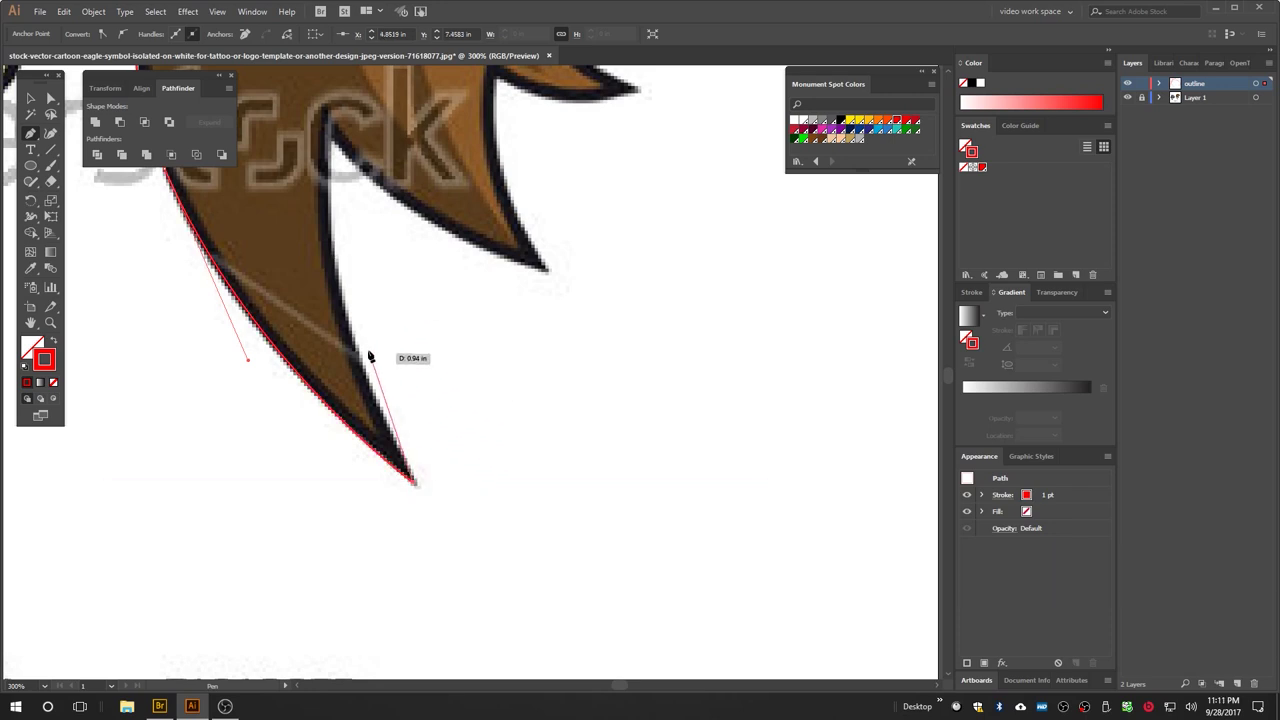
Step: Trace from the lowest feather's tip up to the notch beside it and down to the next neck feather's tip, with sharp corners at both ends
scroll(366, 354, up, 4)
scroll(366, 354, left, 2)
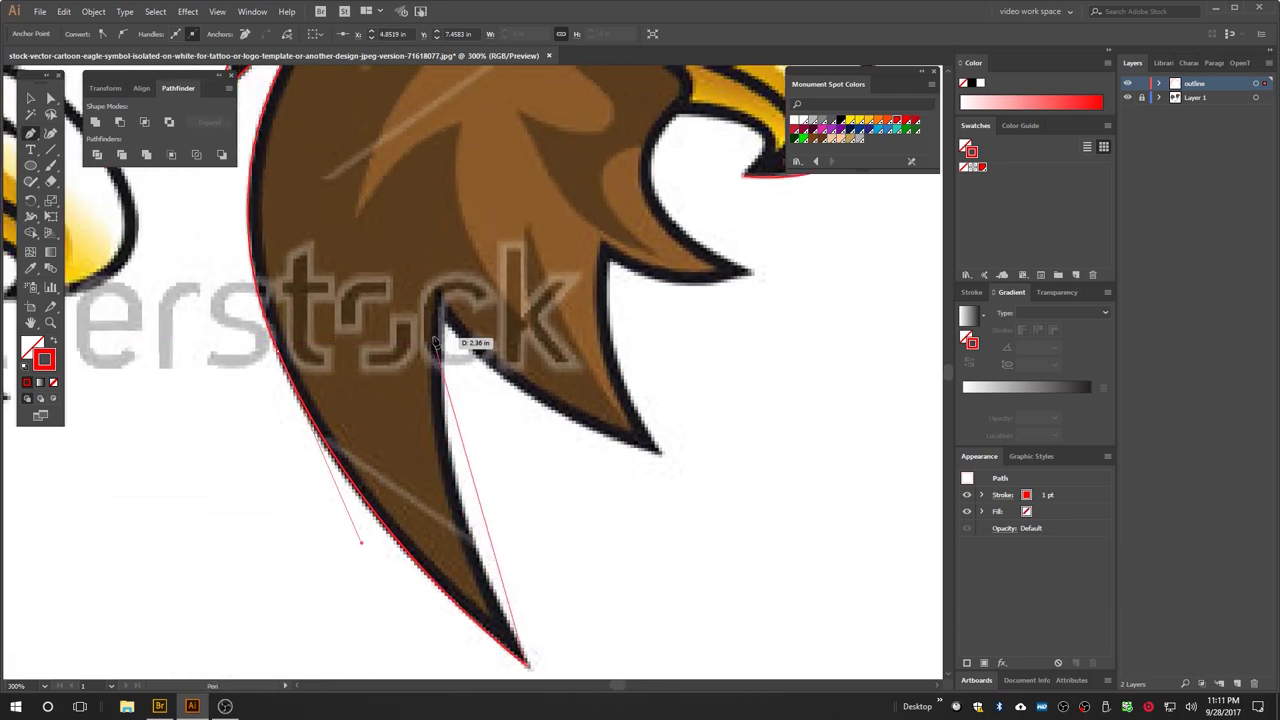
click(441, 318)
drag(444, 281, 457, 134)
click(444, 318)
drag(662, 455, 788, 476)
click(662, 454)
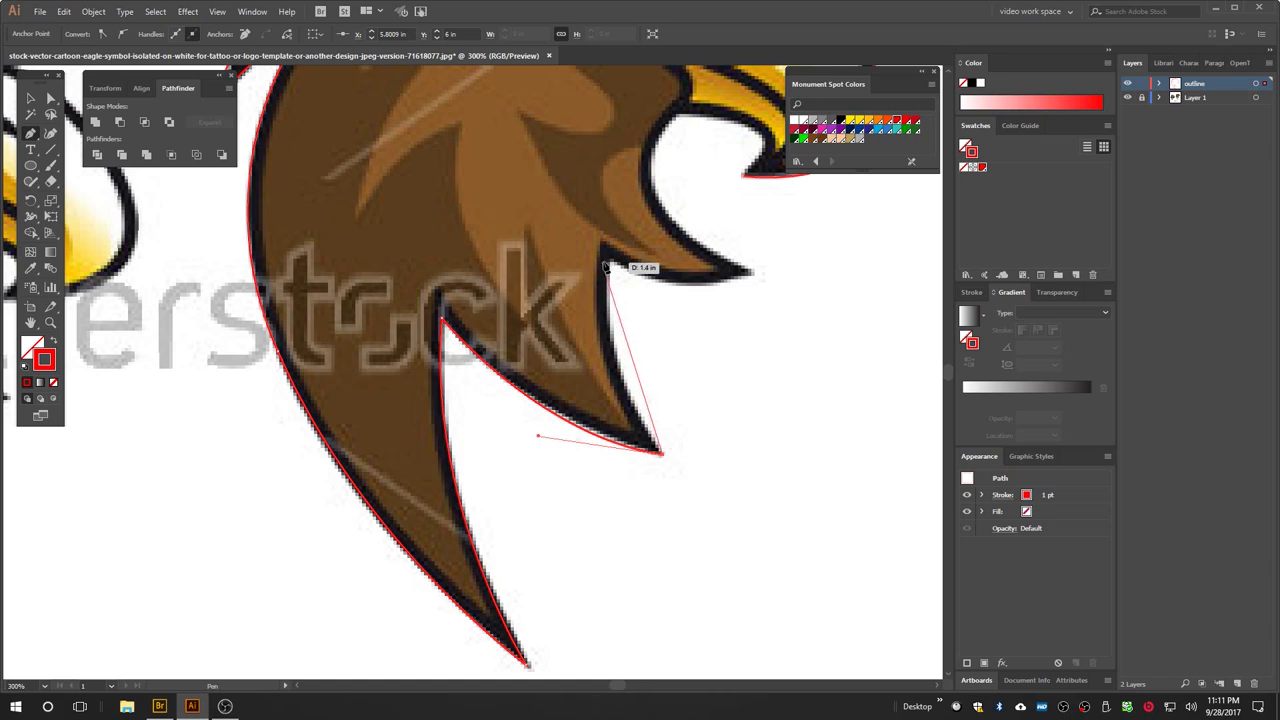
Step: Trace from the neck feather's tip up to the notch below the throat and out to the throat feather's tip
drag(606, 262, 628, 157)
click(607, 262)
drag(749, 273, 813, 241)
click(749, 273)
Step: Trace the throat and underside of the lower beak, and close the path at the beak tip's starting anchor
drag(661, 281, 584, 438)
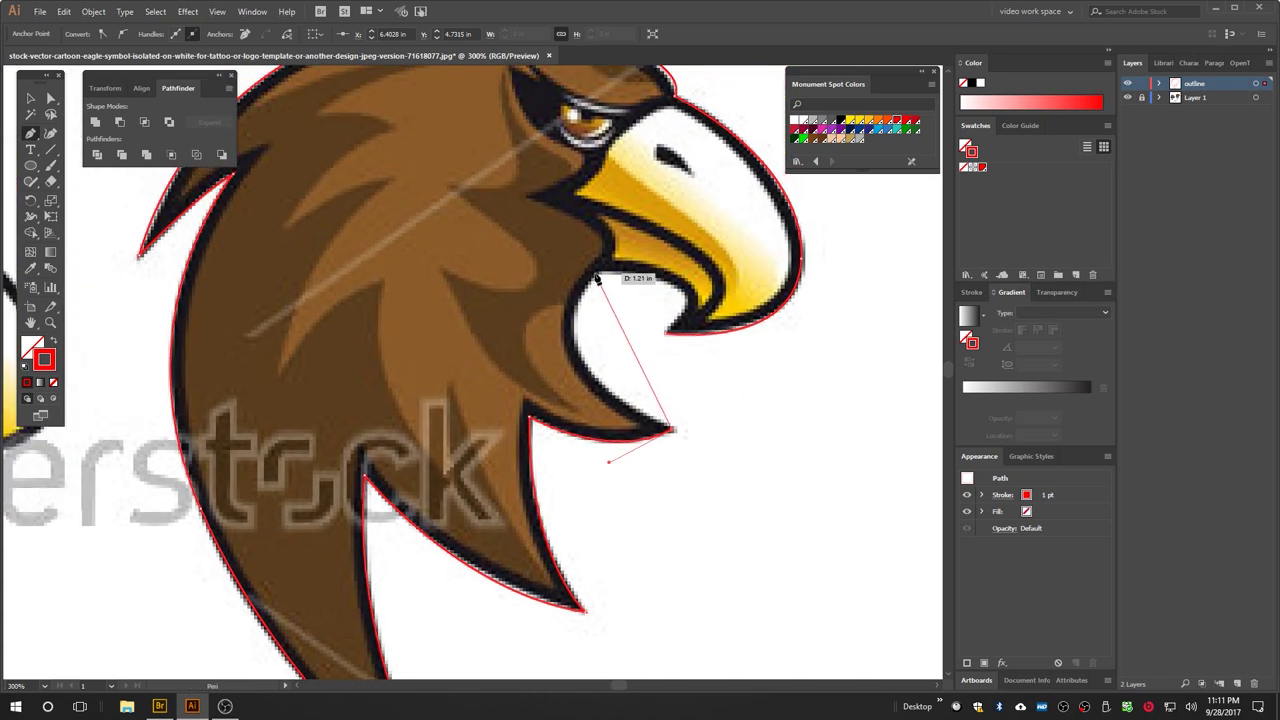
drag(598, 279, 686, 180)
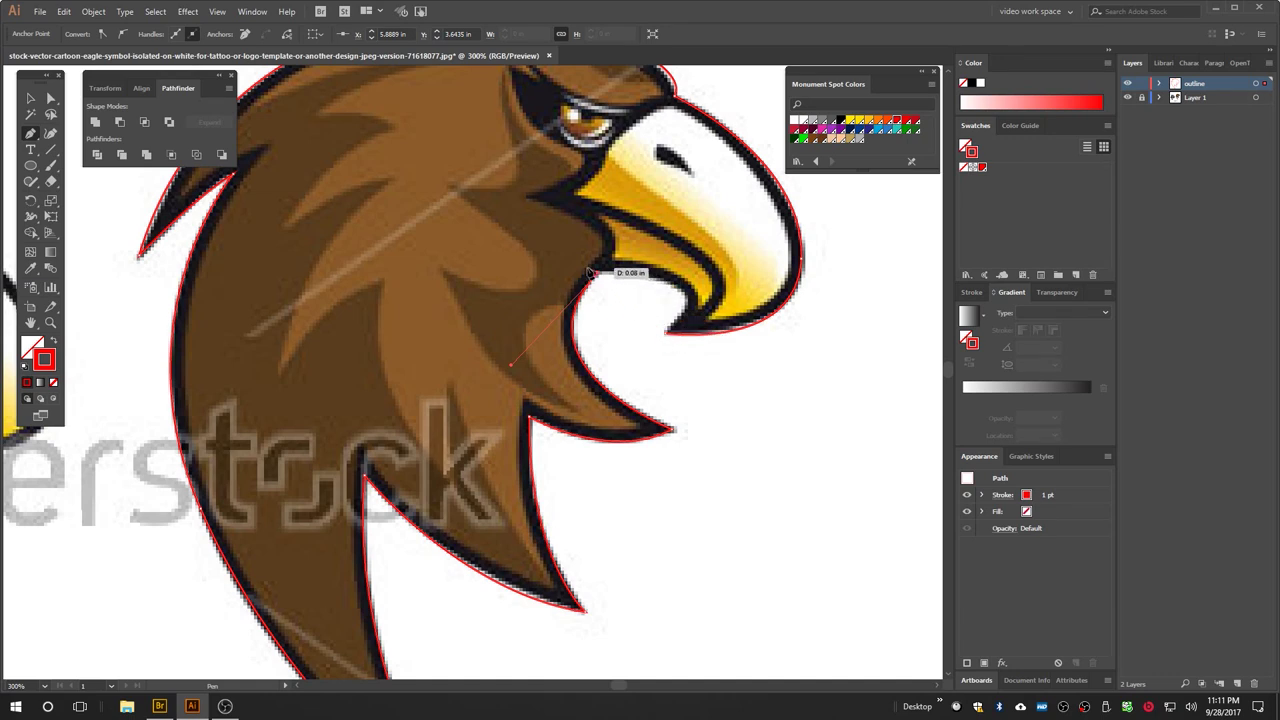
click(668, 336)
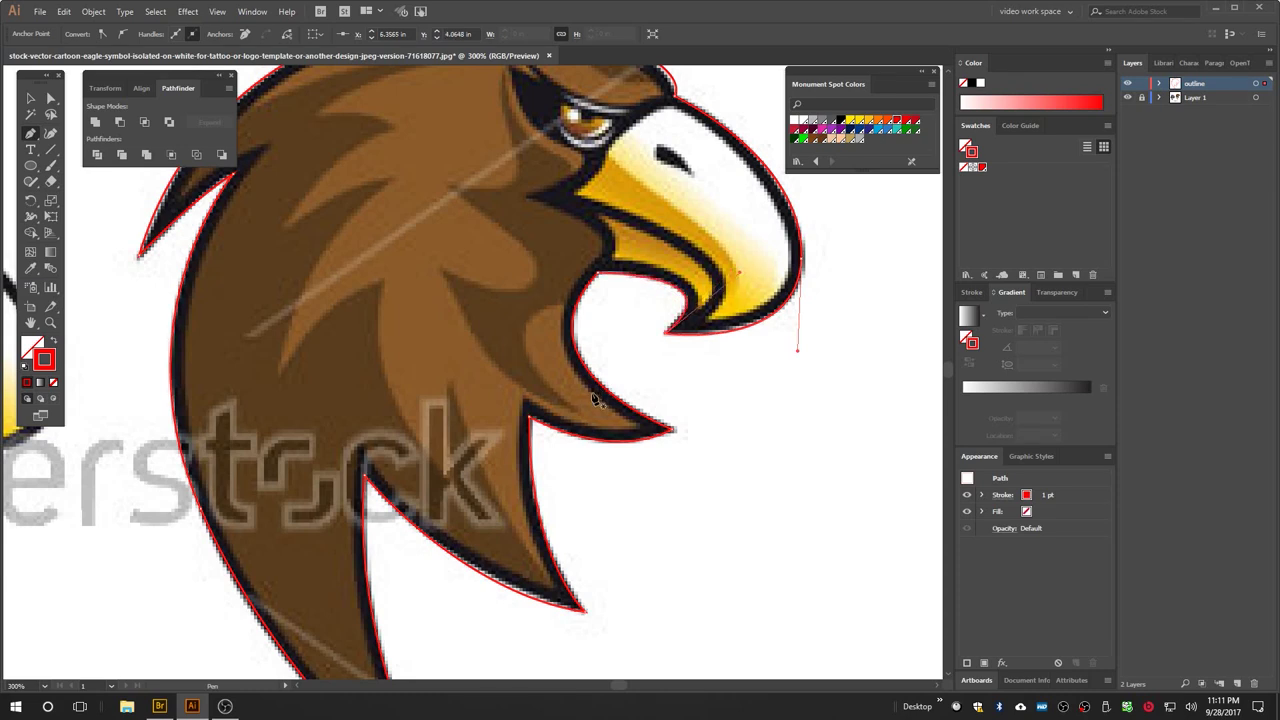
Step: Set the closed contour's stroke weight to 9 pt
drag(484, 206, 622, 406)
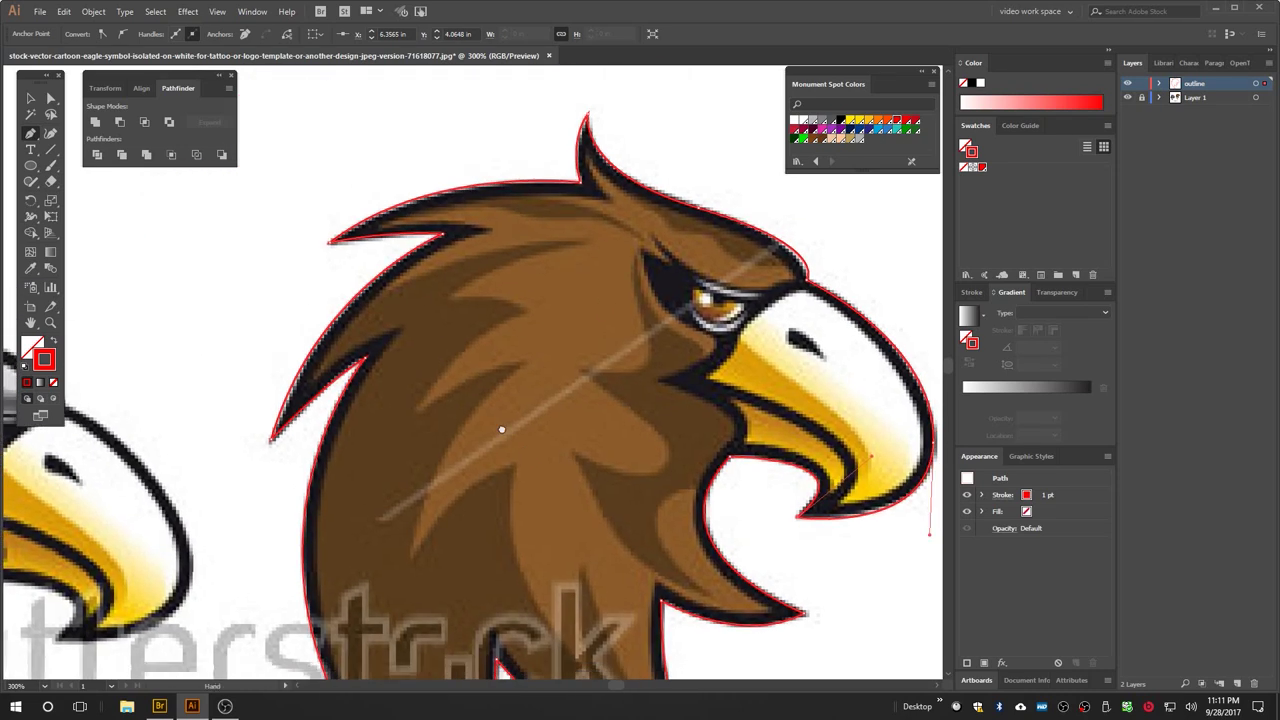
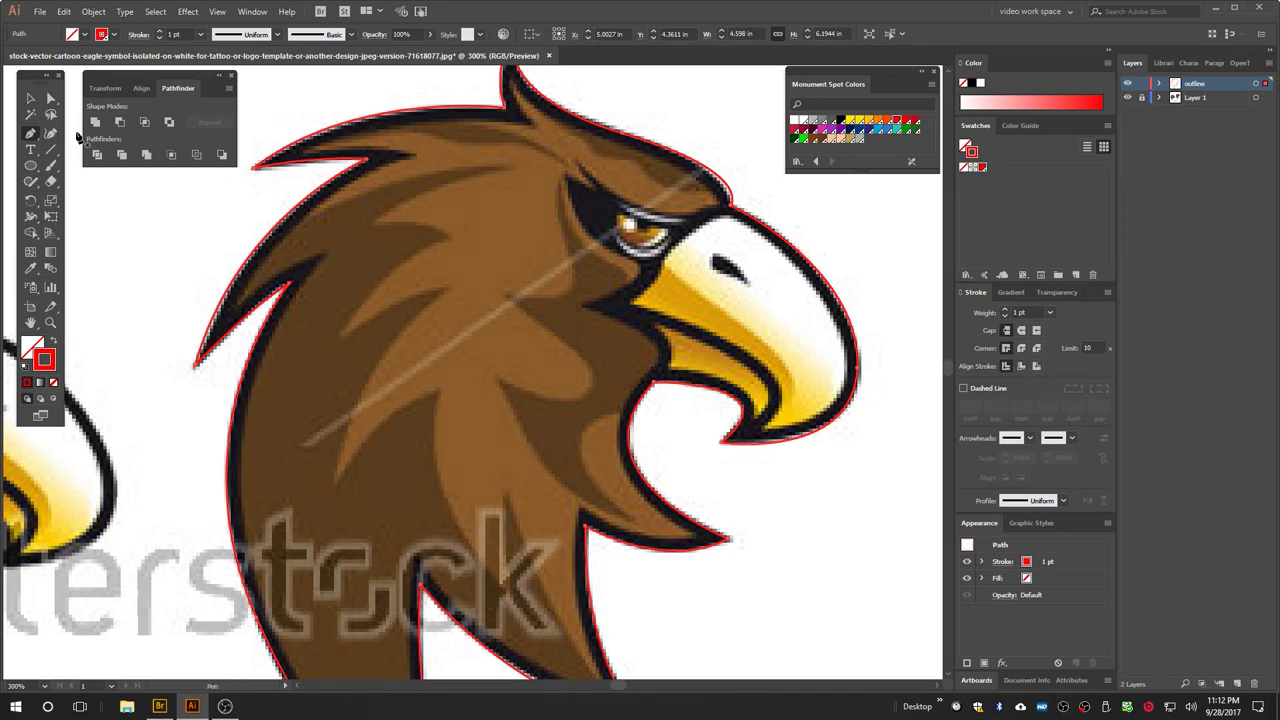
click(158, 35)
click(158, 35)
click(158, 35)
click(158, 35)
click(158, 35)
drag(424, 120, 432, 192)
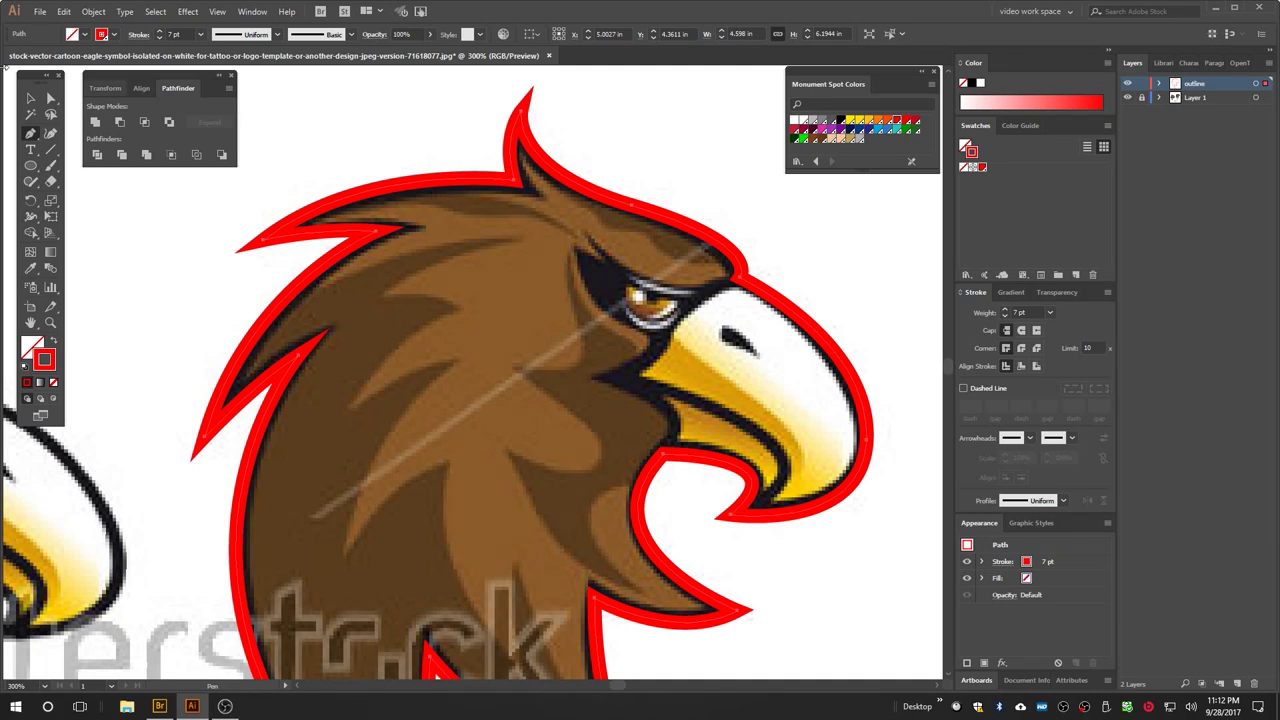
click(160, 35)
click(160, 35)
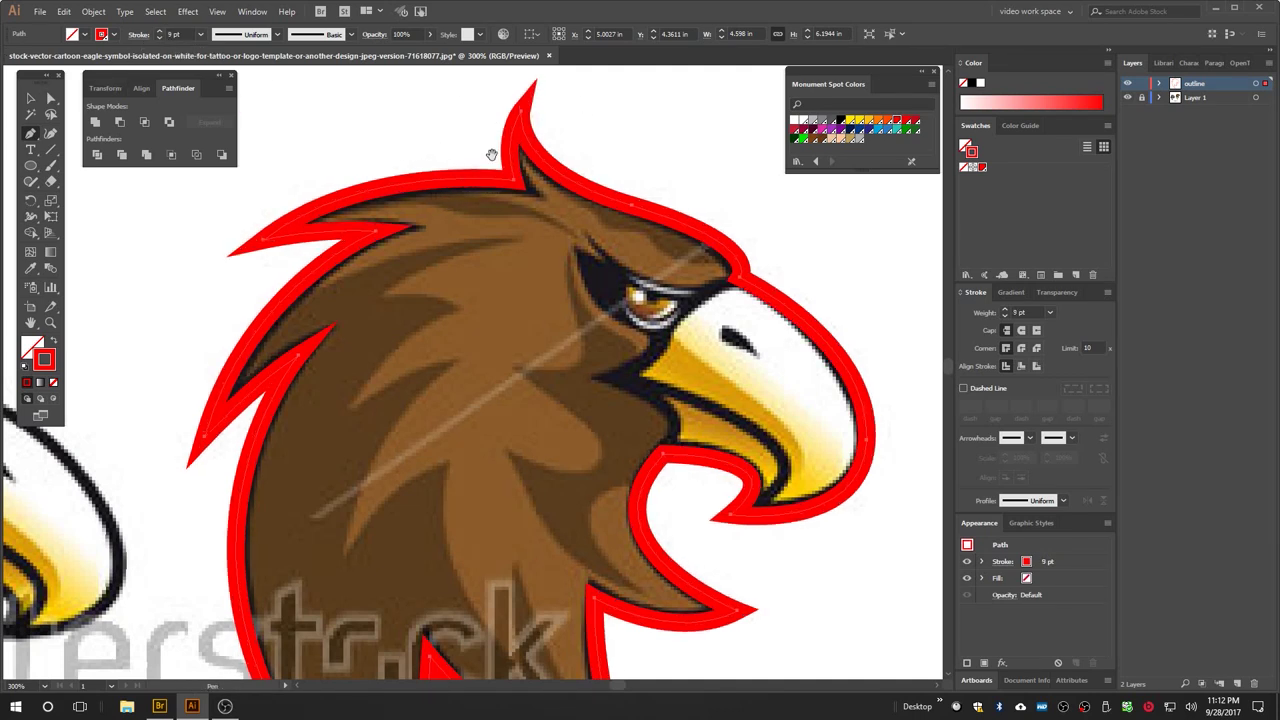
Step: Try a lower miter limit for the sharp corners of the contour's stroke
drag(495, 153, 491, 203)
click(1099, 347)
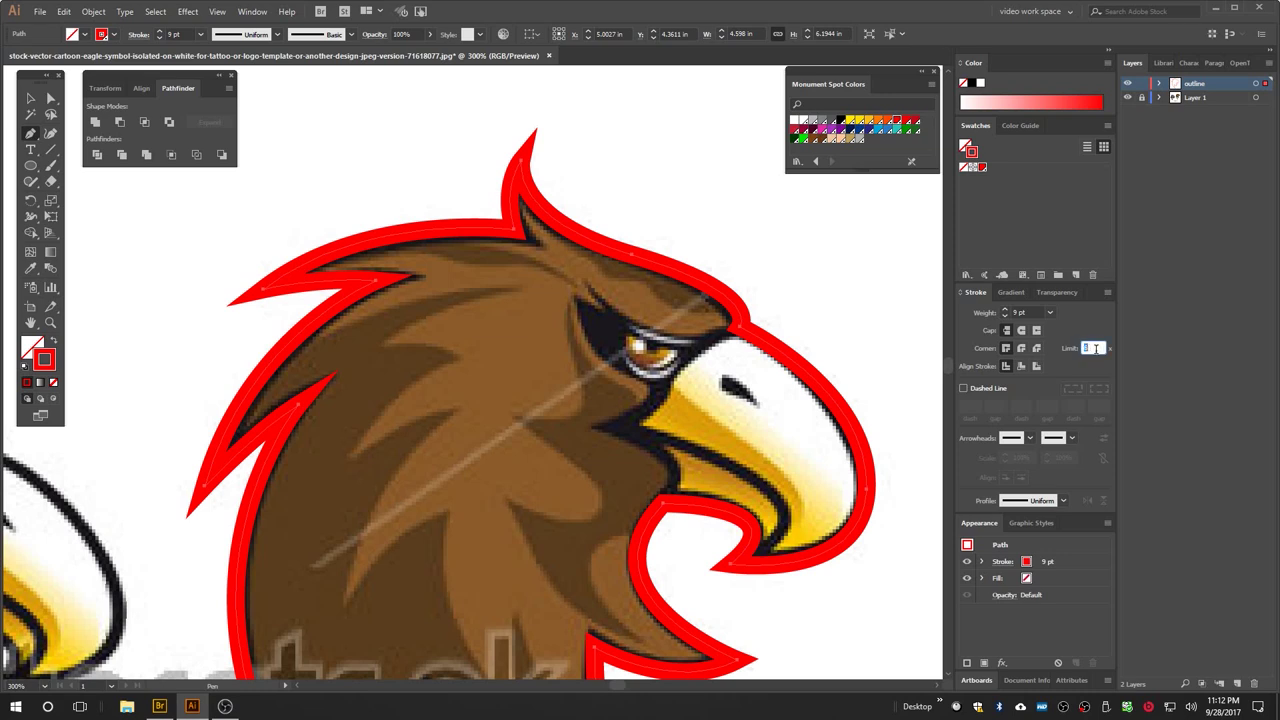
key(Down)
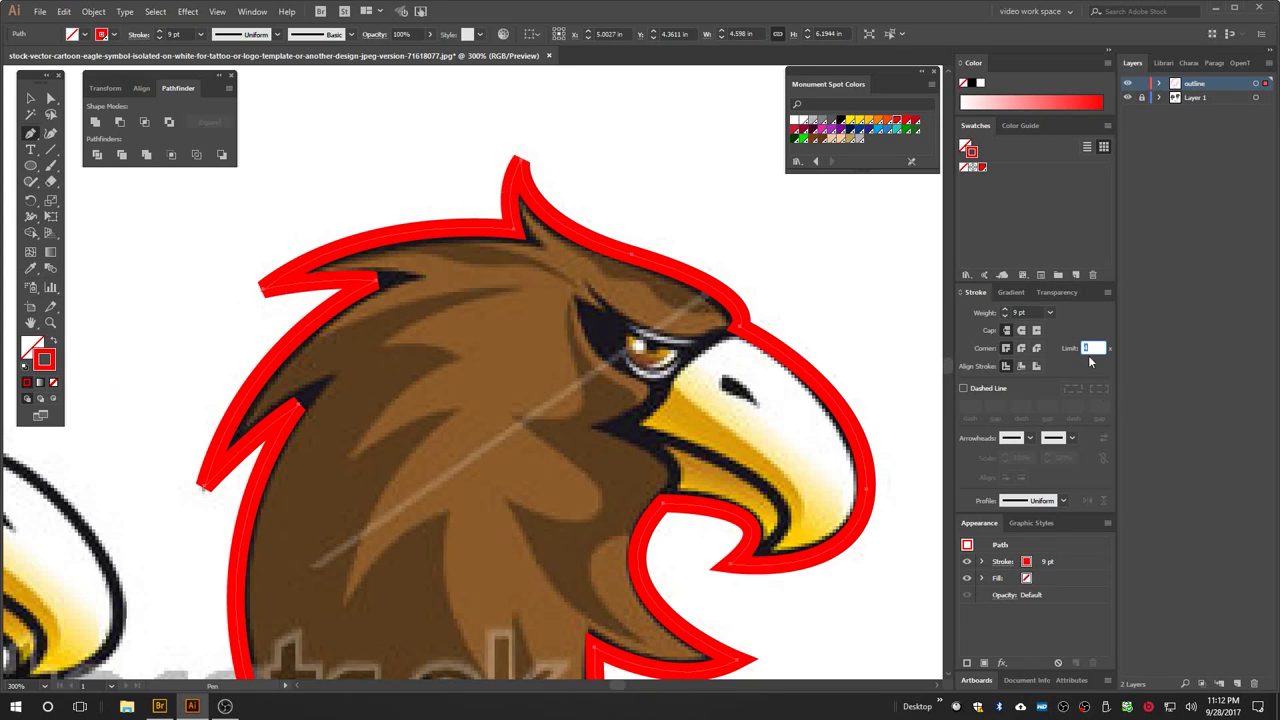
key(ctrl+z)
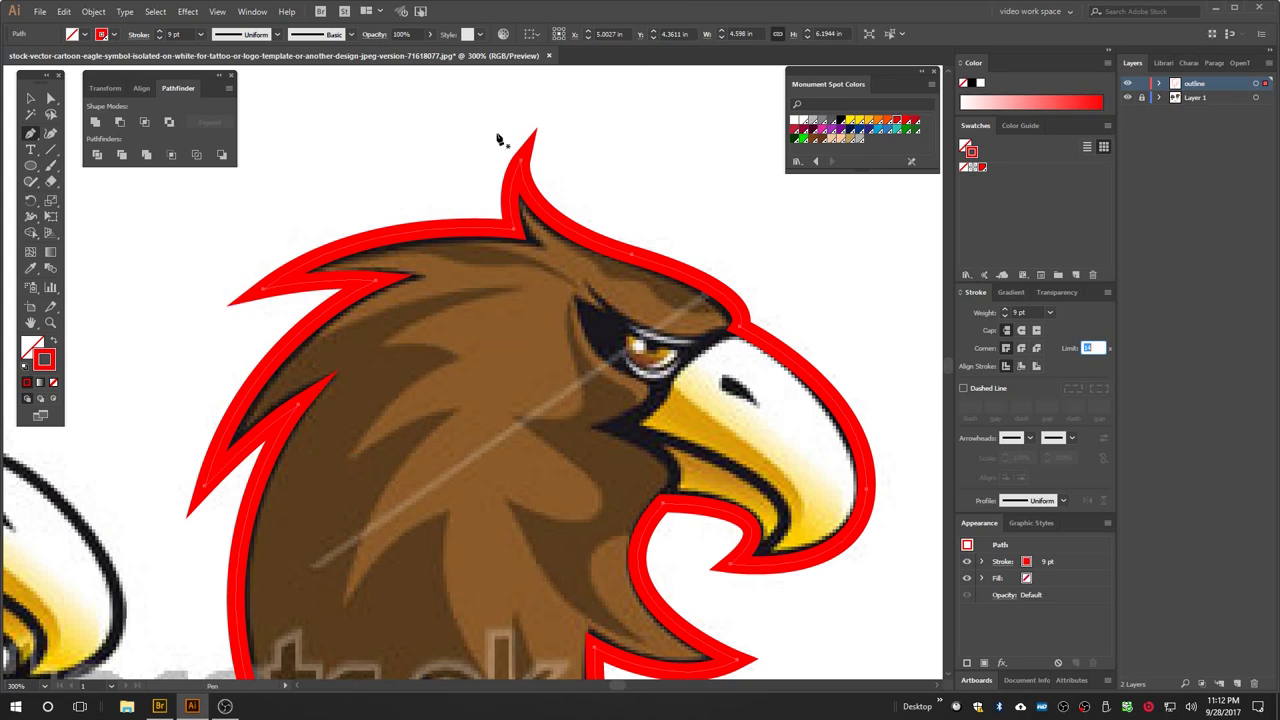
Step: Align the contour's stroke to the inside of the path and set its miter limit to 6
click(1021, 367)
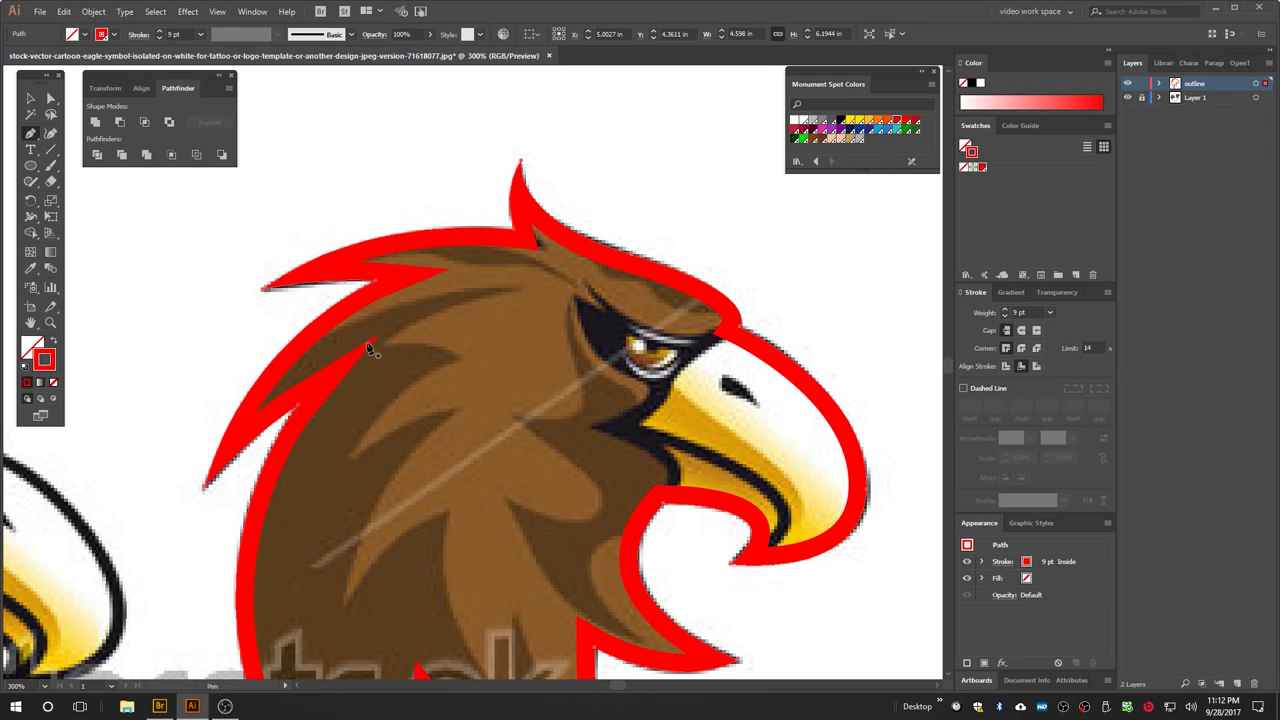
drag(383, 320, 566, 457)
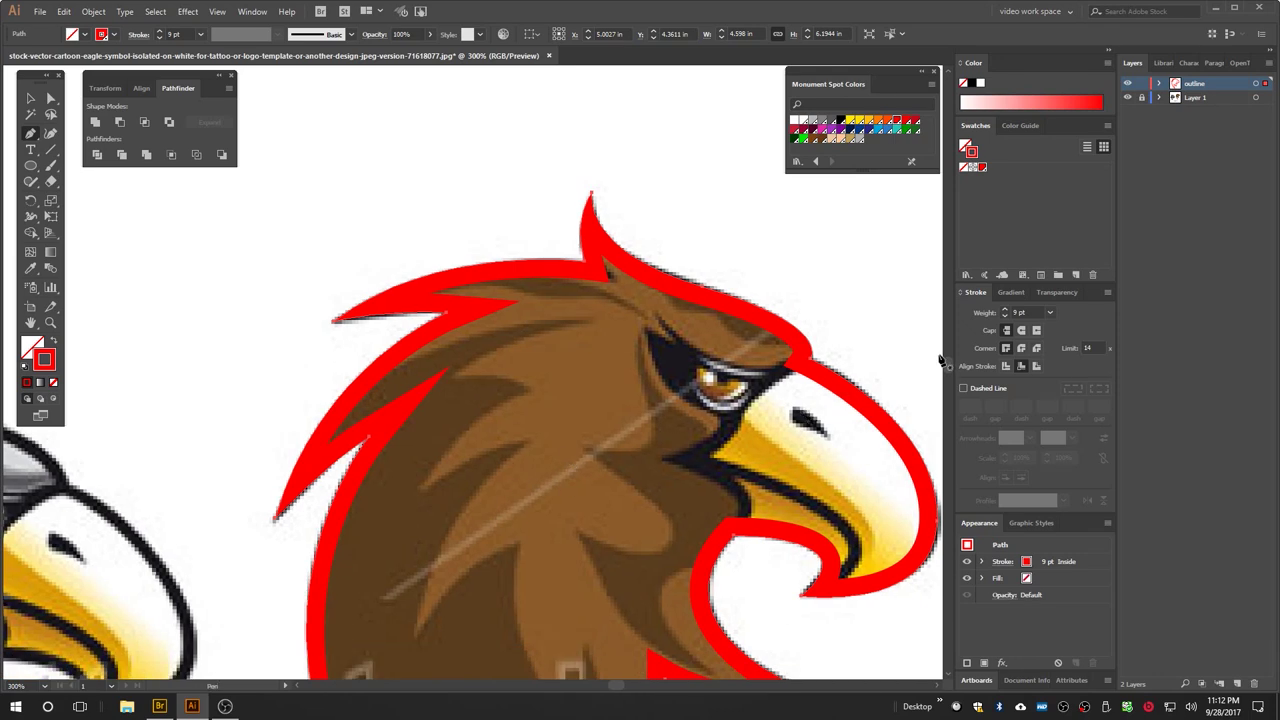
click(1099, 347)
key(Down)
key(Up)
key(Up)
key(Down)
key(Up)
Step: Set the contour's inside-aligned stroke weight to 6 pt
click(1004, 317)
click(1005, 317)
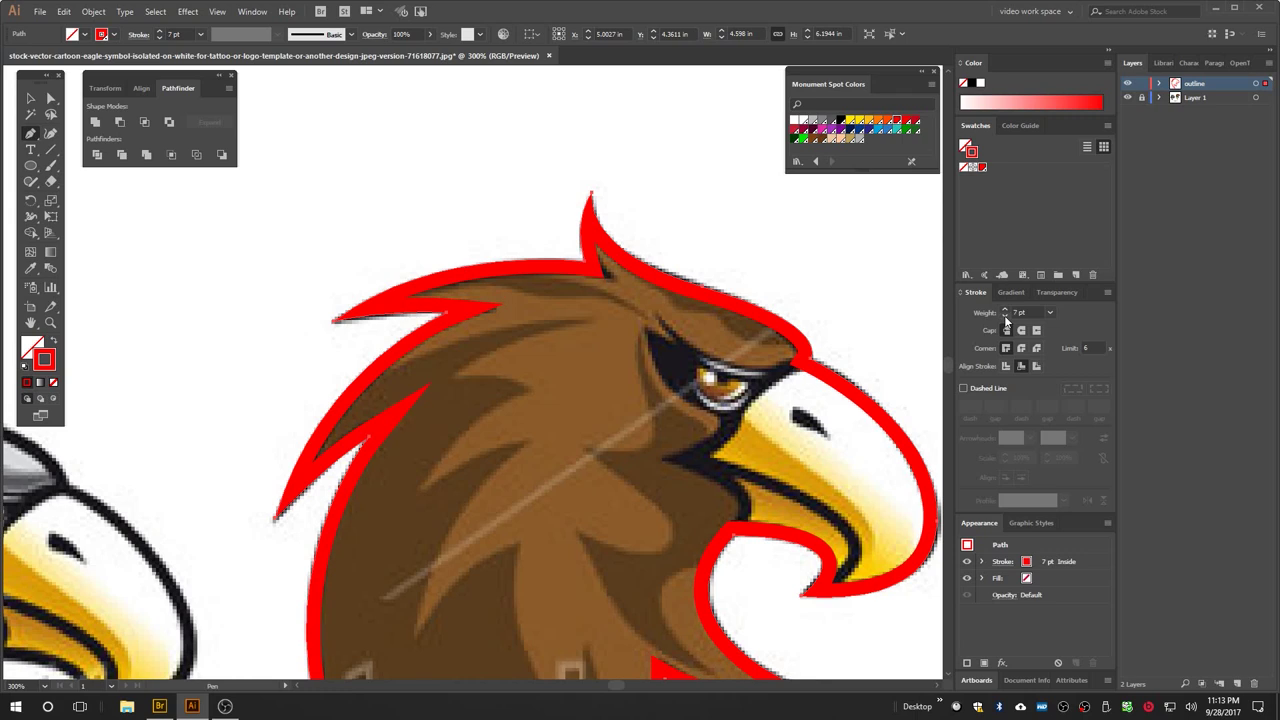
click(1005, 317)
click(1005, 310)
click(1005, 317)
Step: Expand the appearance of the eagle head's contour path
drag(728, 472, 704, 414)
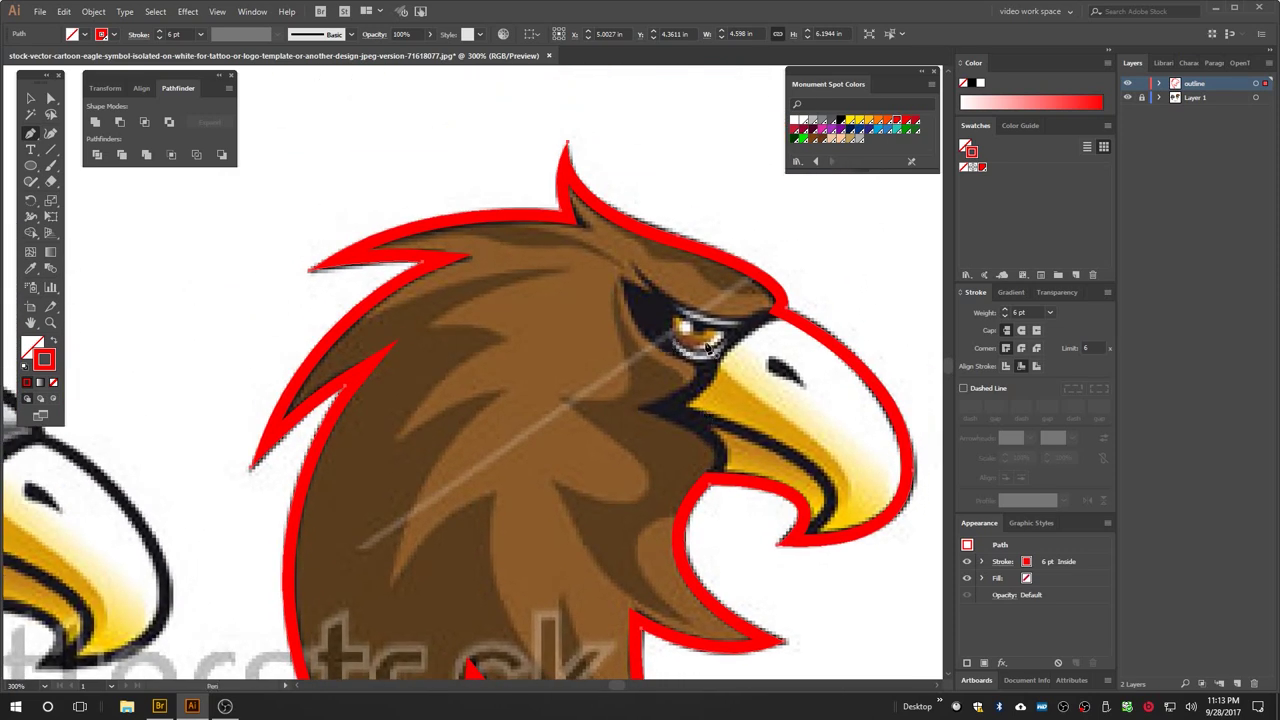
drag(657, 394, 609, 296)
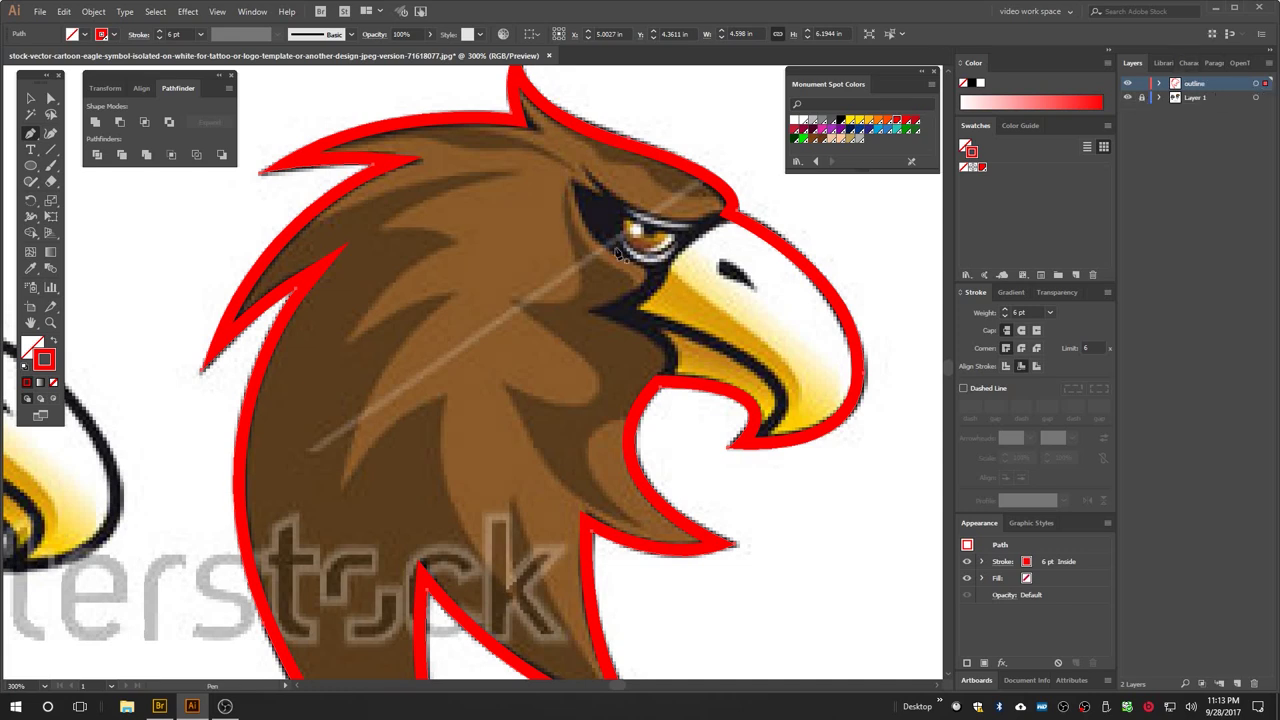
drag(610, 287, 640, 350)
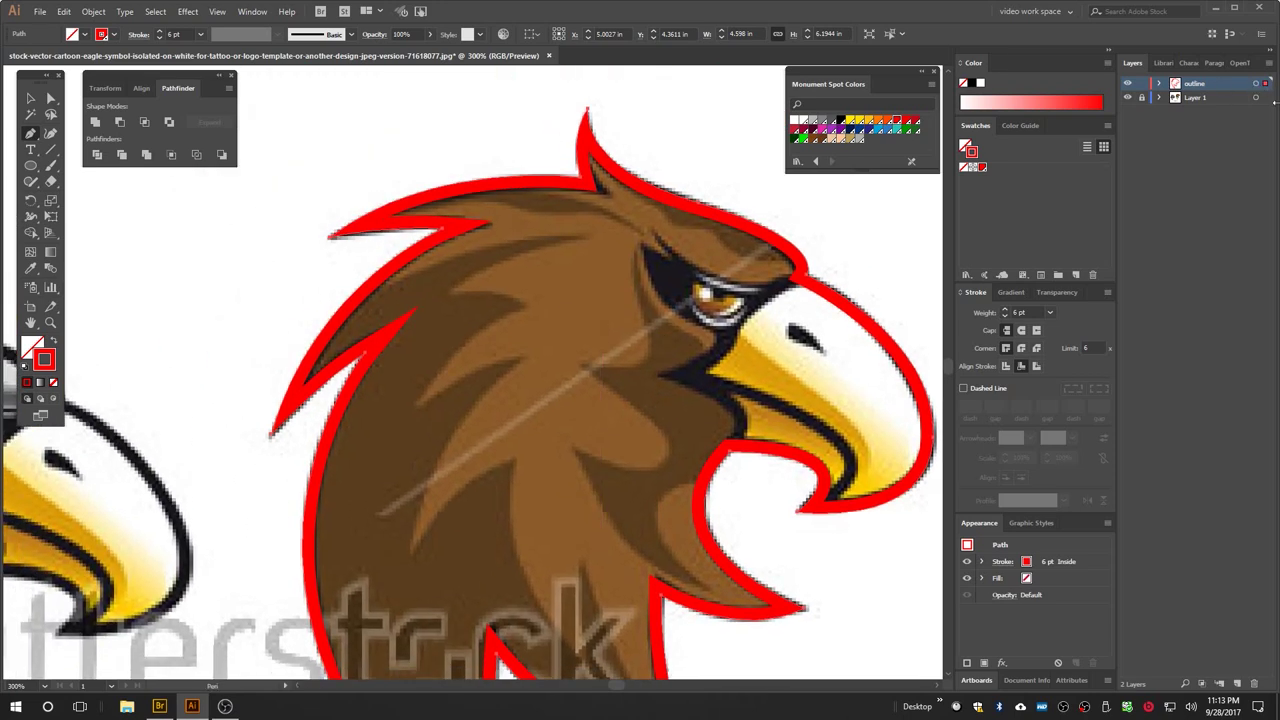
click(93, 11)
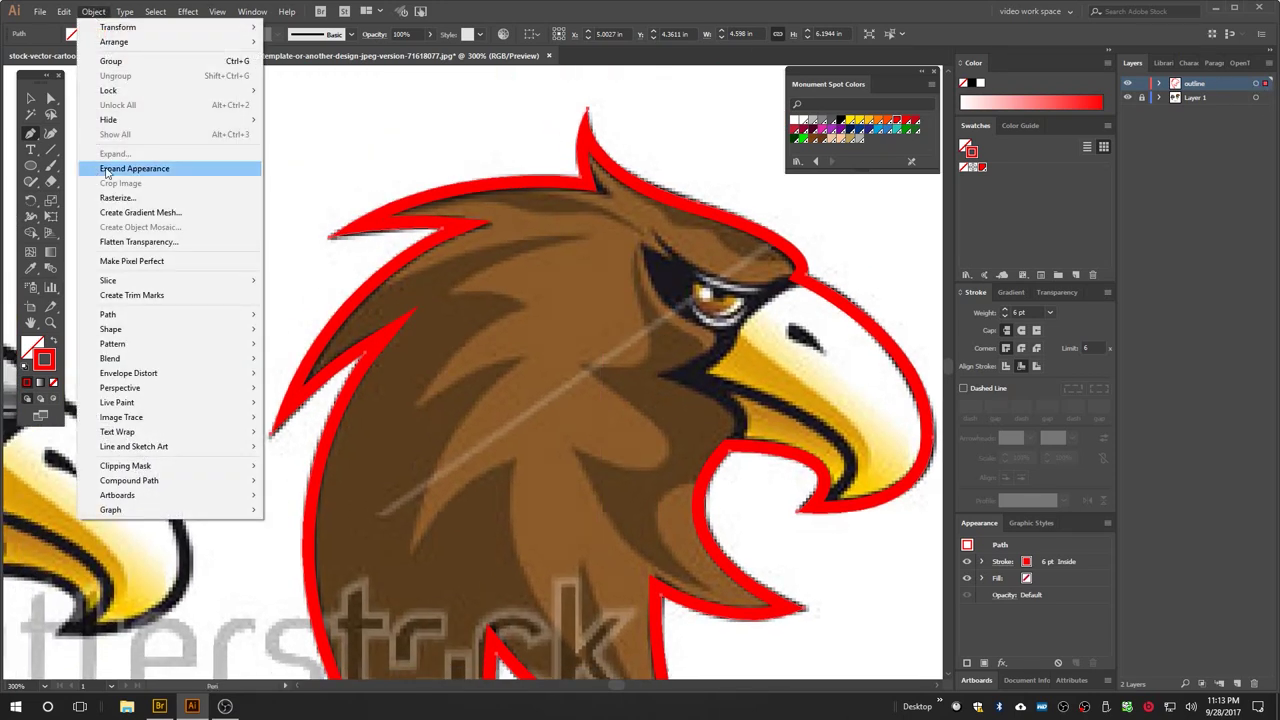
click(106, 169)
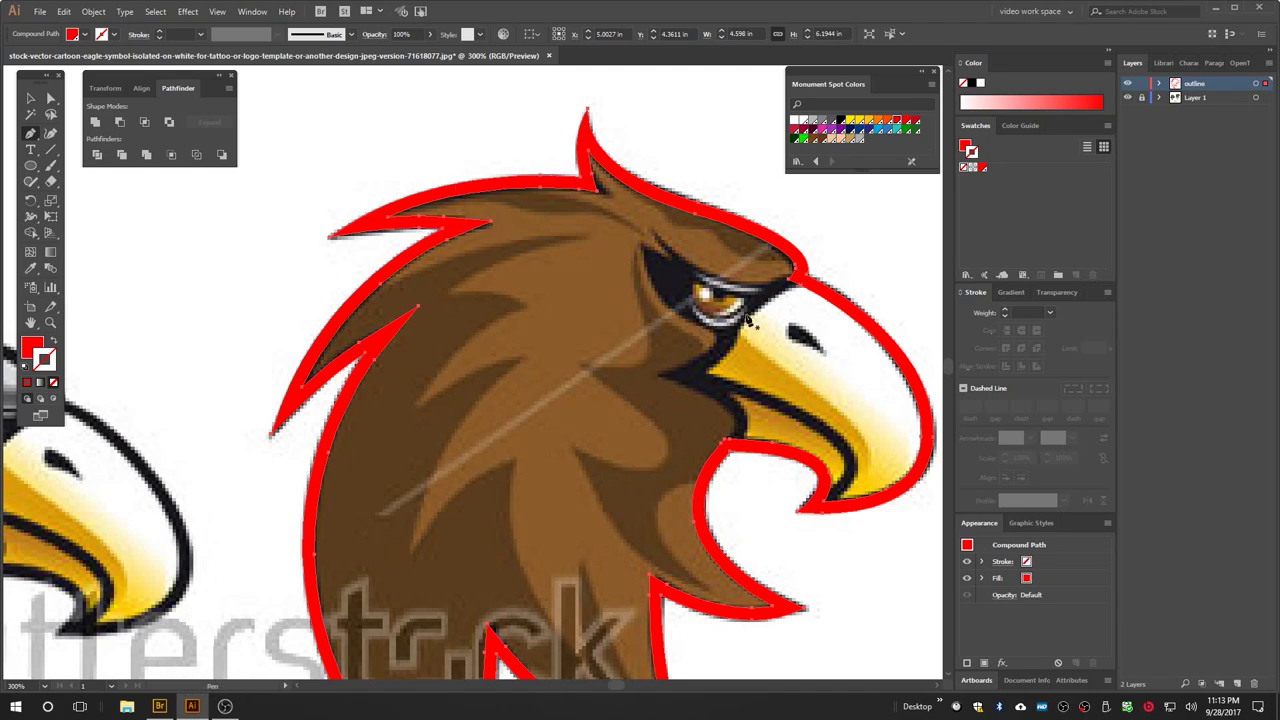
Step: Draw an open Pen path from the corner of the mouth along the dark line between the beak halves to the lower edge of the contour
drag(698, 355, 646, 328)
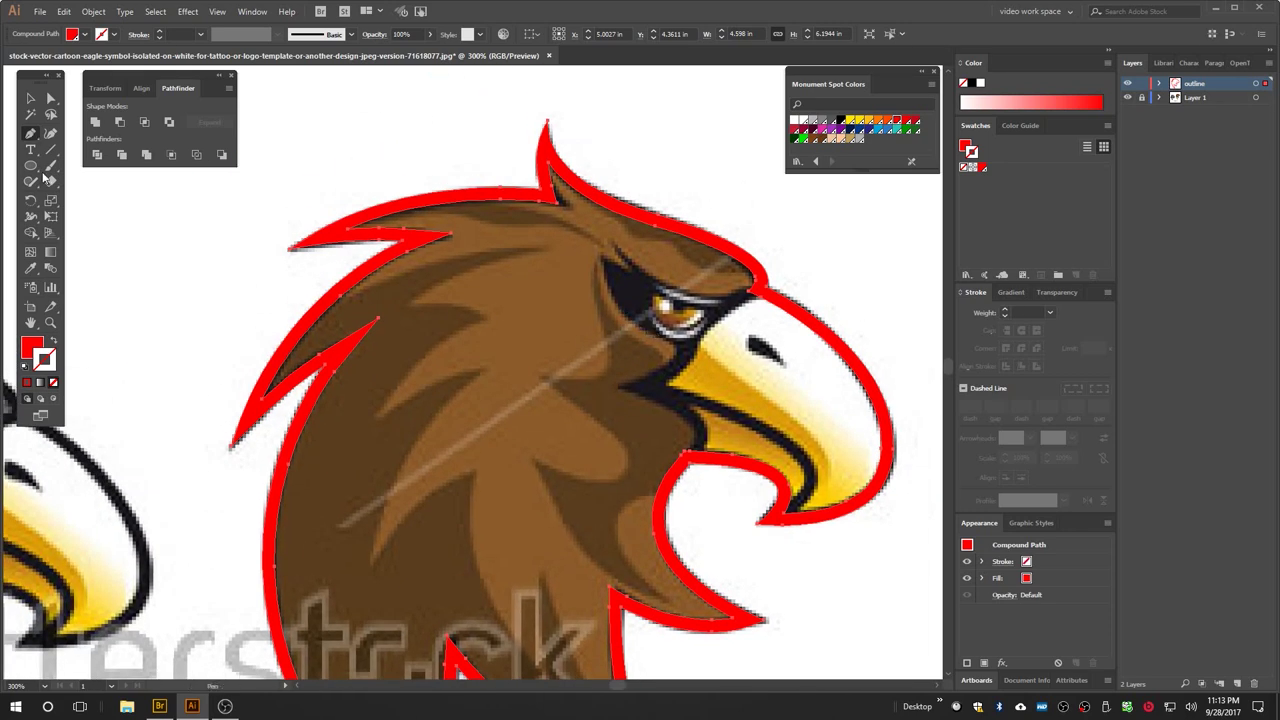
click(674, 444)
key(ctrl+z)
click(50, 322)
click(630, 454)
drag(478, 350, 573, 414)
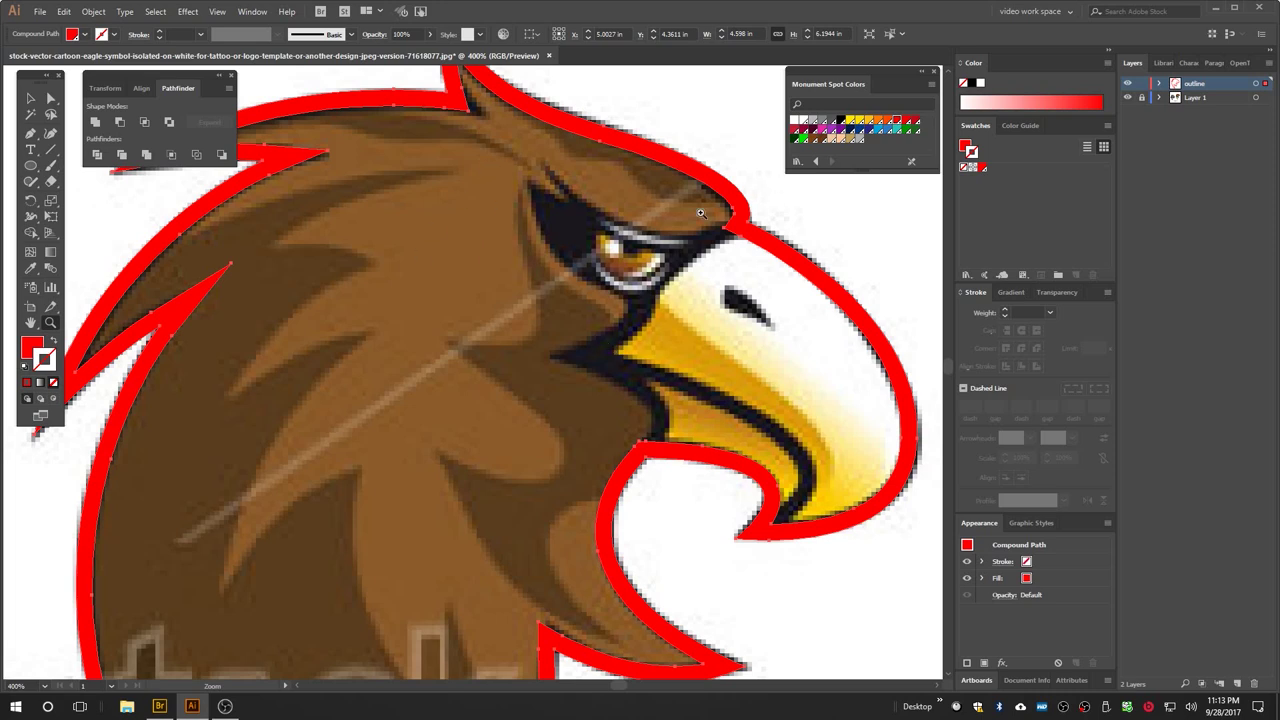
click(30, 133)
click(600, 358)
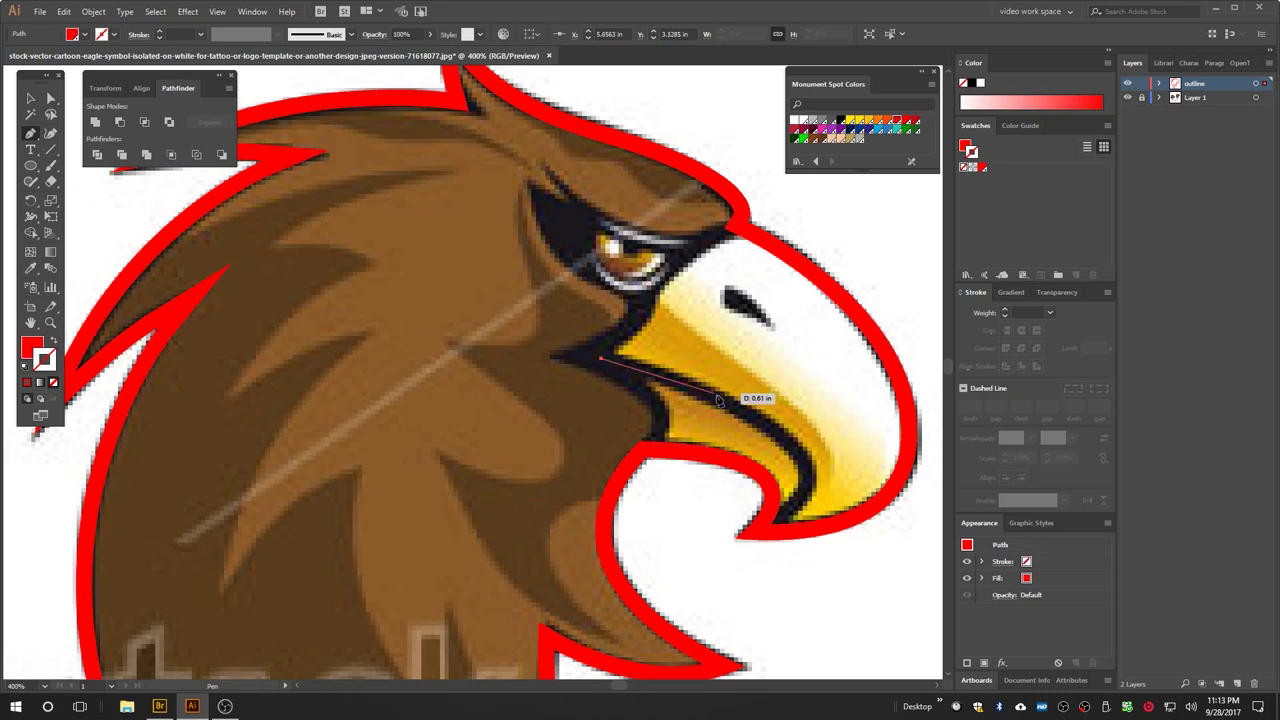
drag(805, 467, 820, 530)
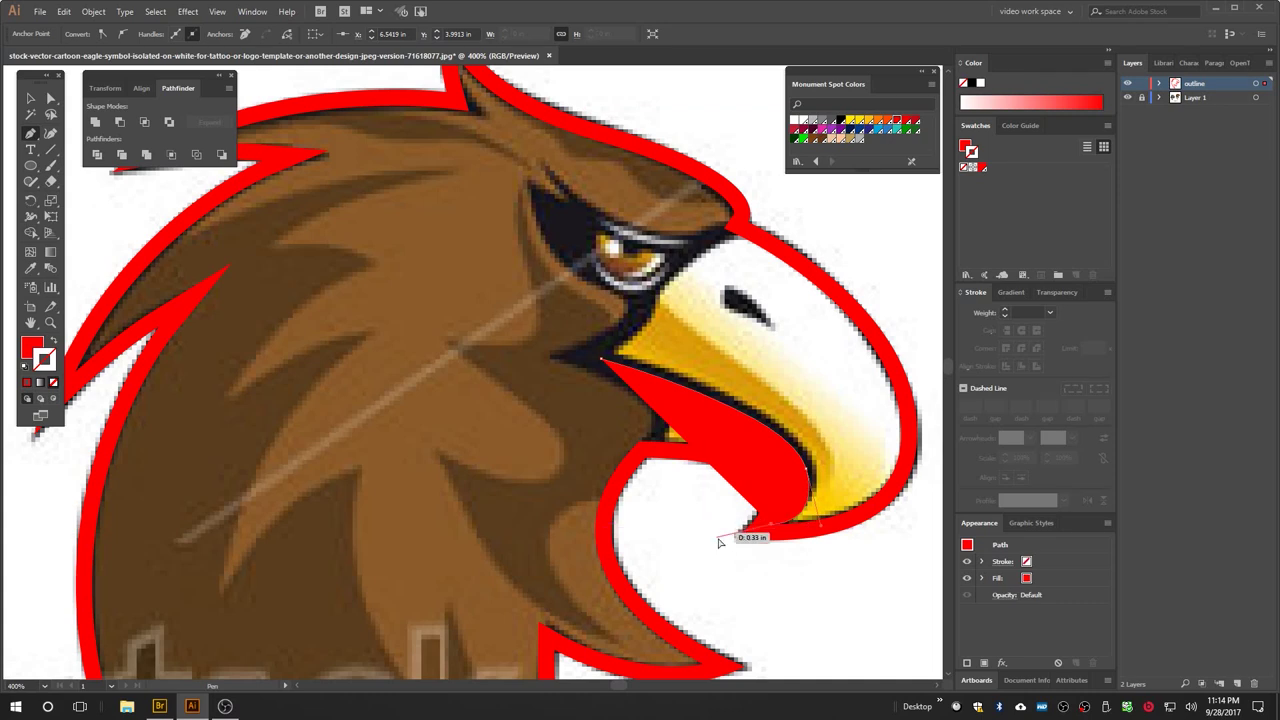
ctrl+click(751, 590)
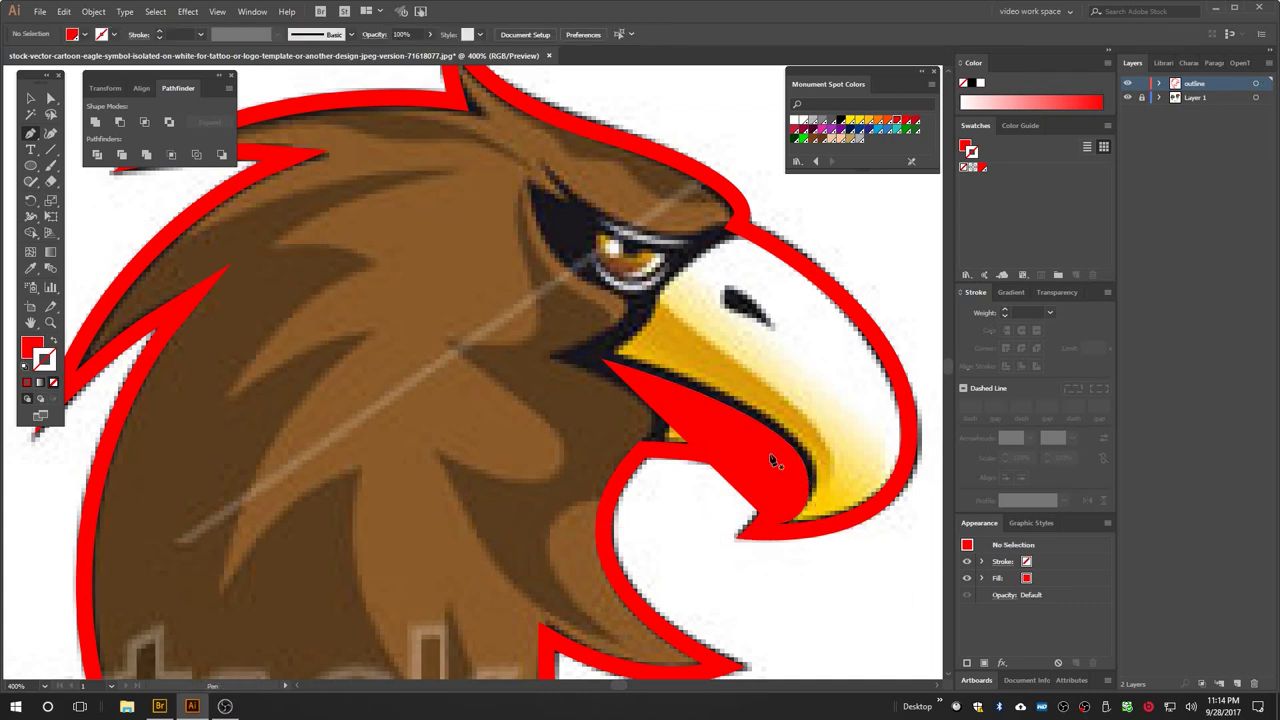
Step: Swap the mouth line's fill and stroke so it has only a red stroke, and set its weight to 6 pt
click(30, 97)
click(786, 452)
click(54, 343)
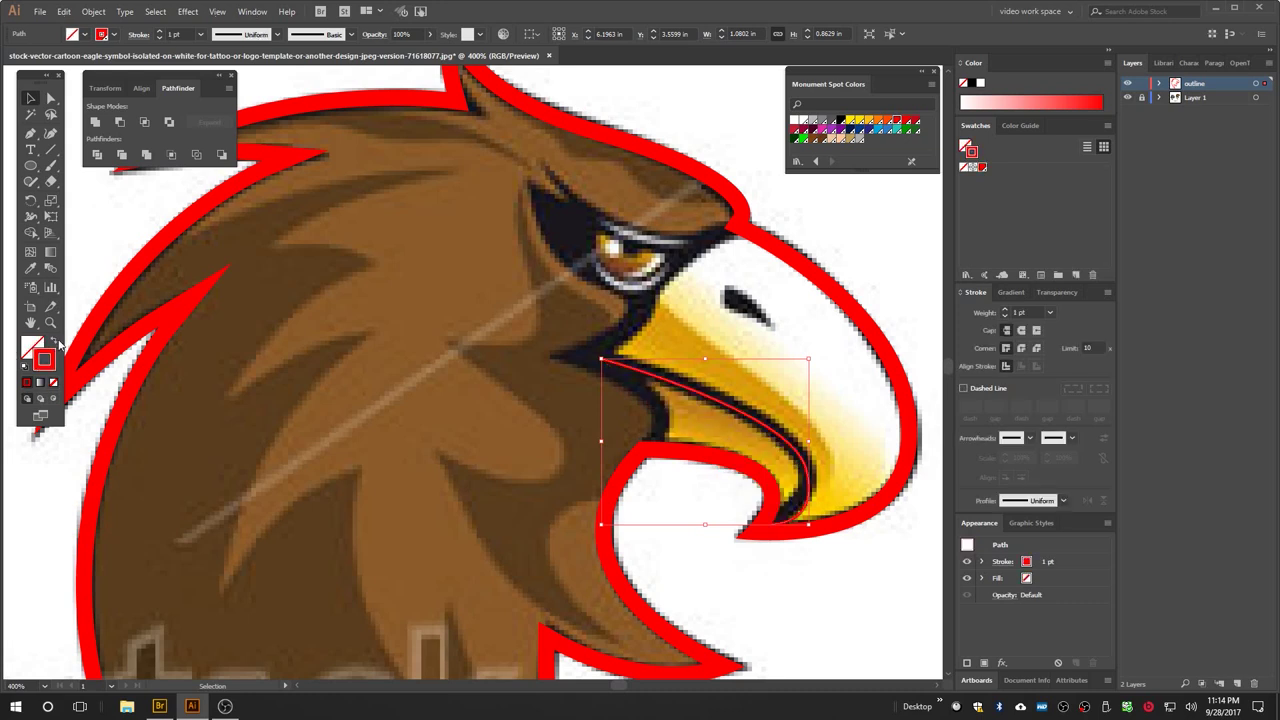
click(159, 33)
click(159, 33)
click(159, 33)
click(159, 33)
click(159, 33)
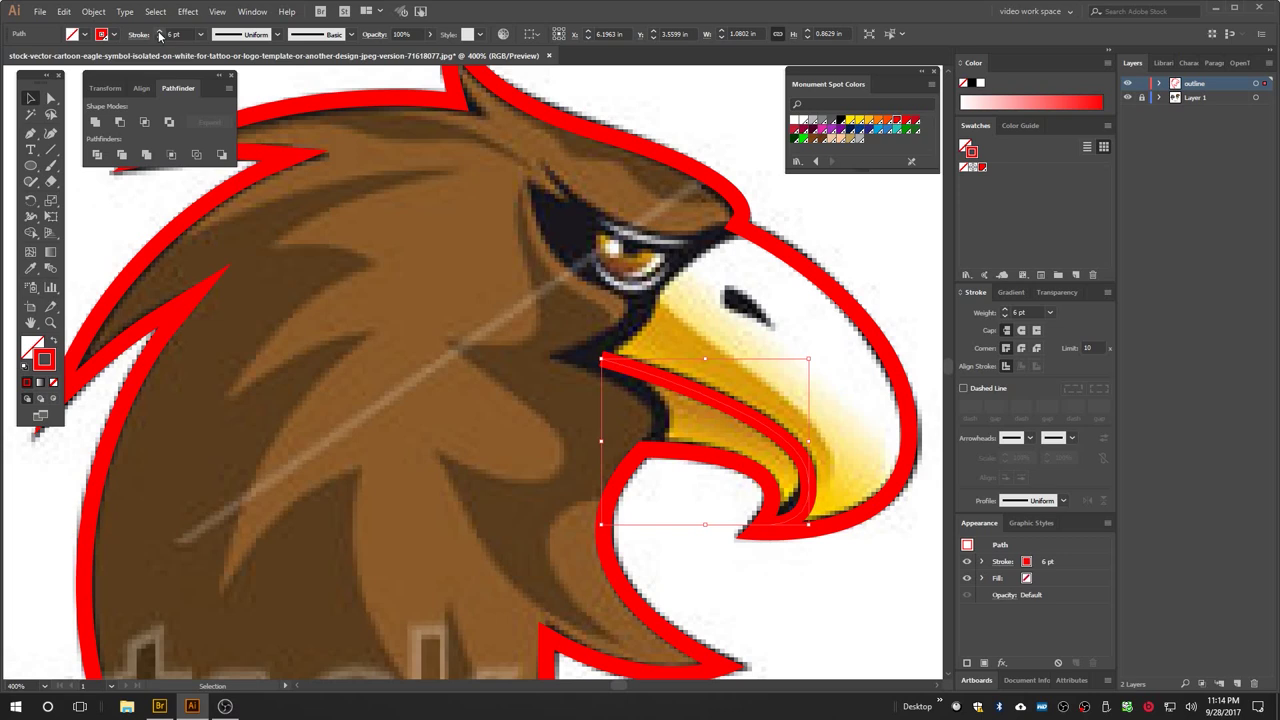
Step: Expand the mouth line's fill and stroke, and unite all shapes on the outline layer
click(92, 11)
click(115, 154)
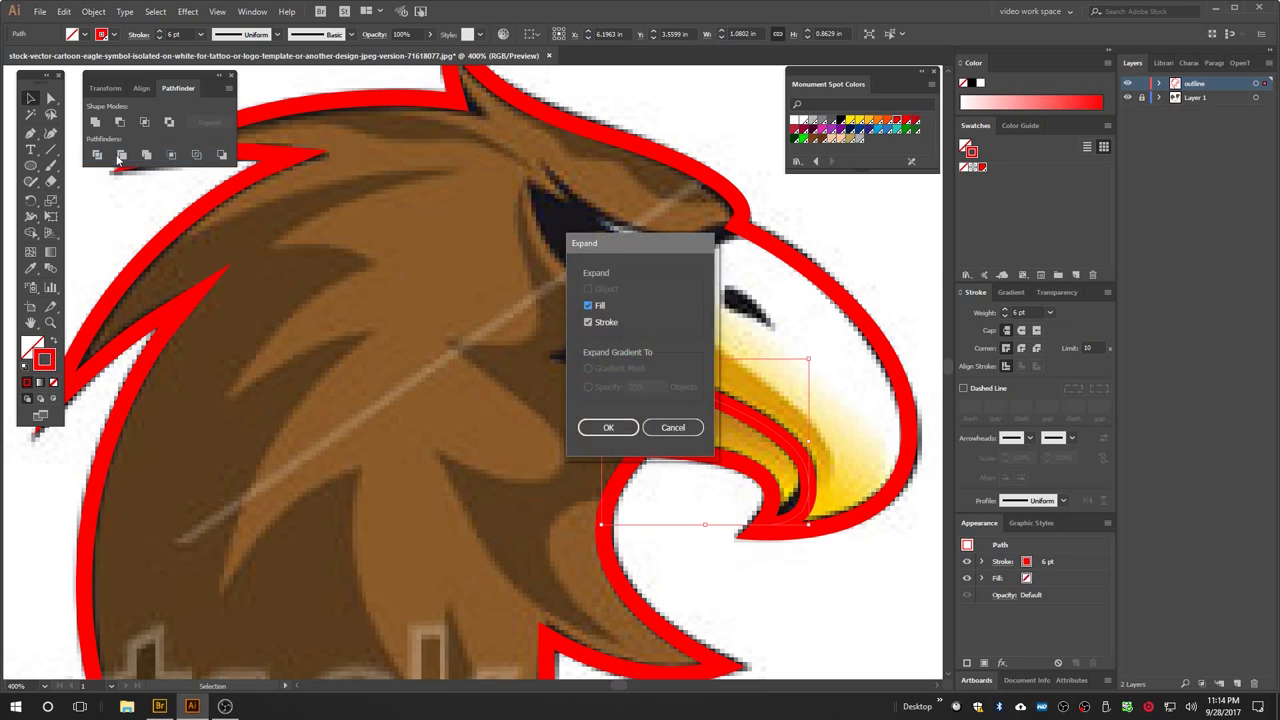
click(609, 429)
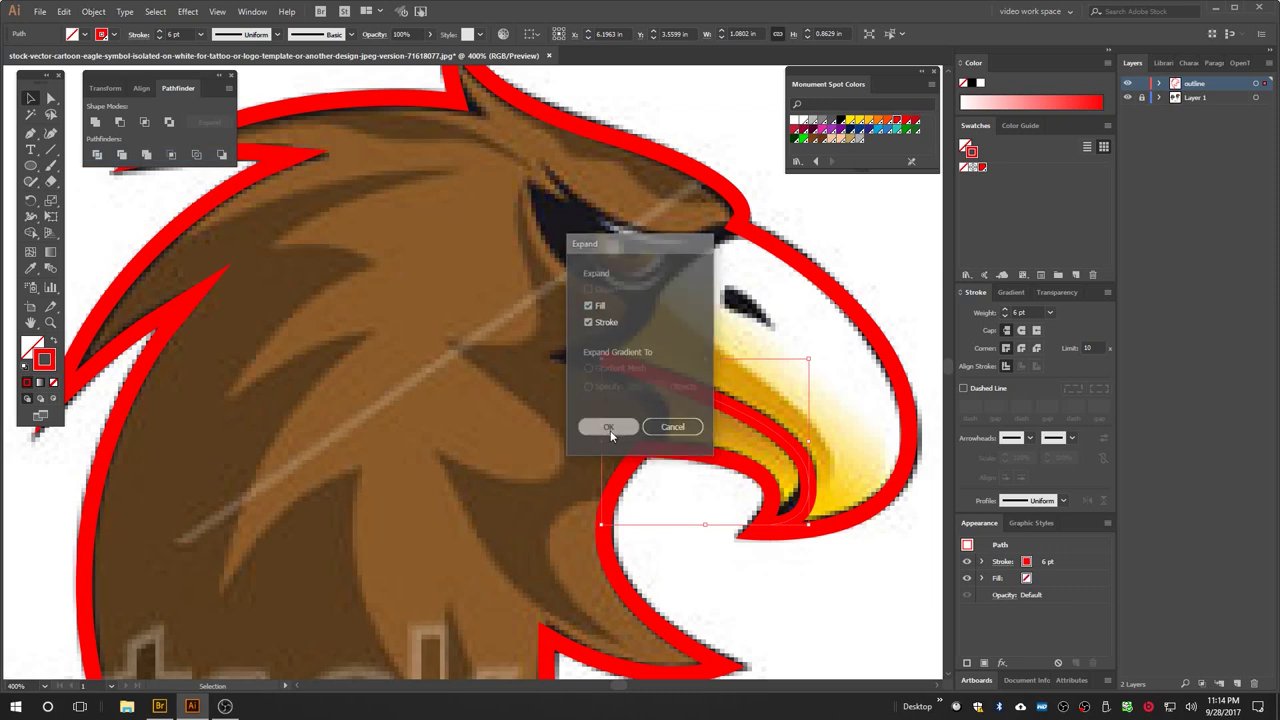
click(1267, 86)
click(96, 122)
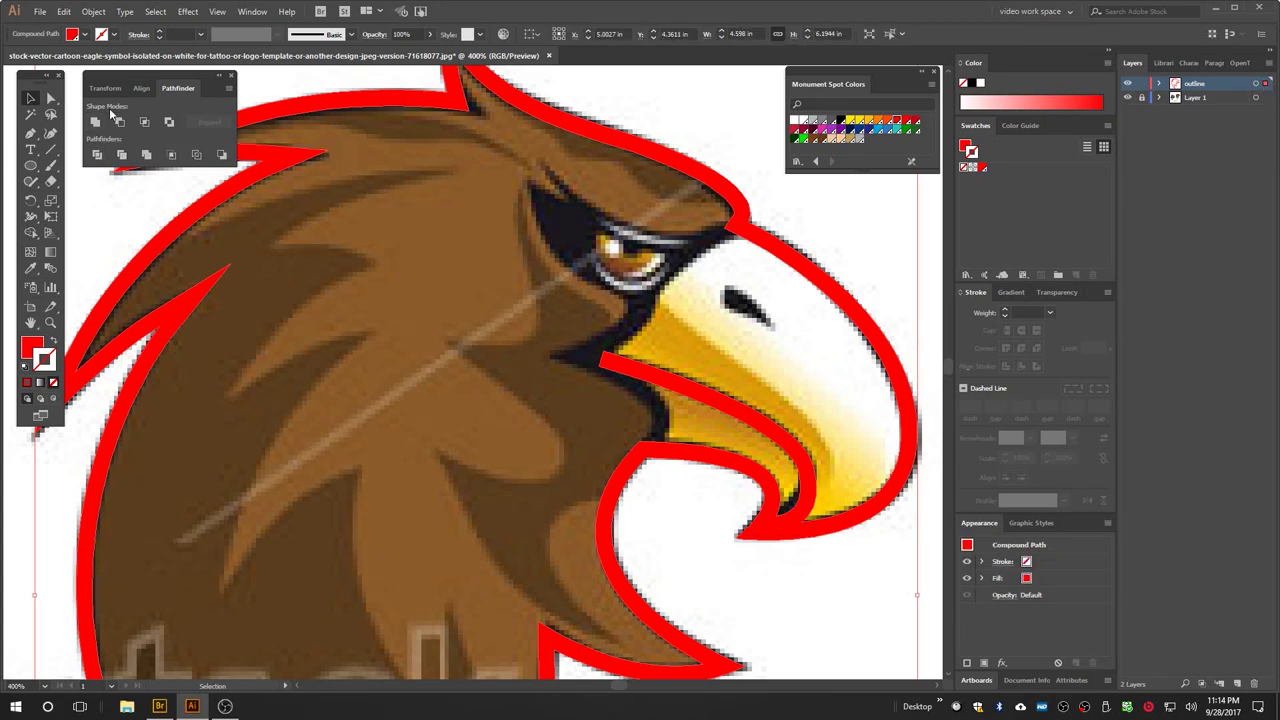
Step: Trace the dark eye patch with the Pen tool from the tip behind the mouth corner, around the eye and brow, to the beak's upper base
click(31, 134)
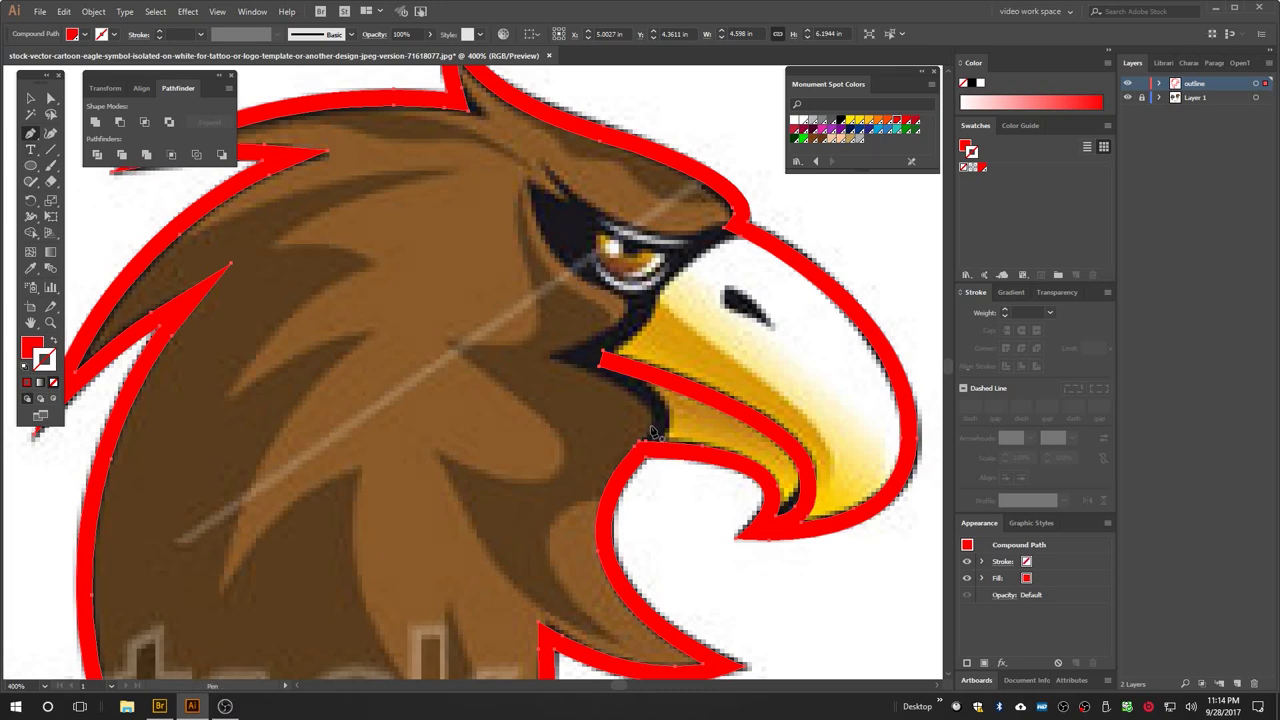
click(550, 356)
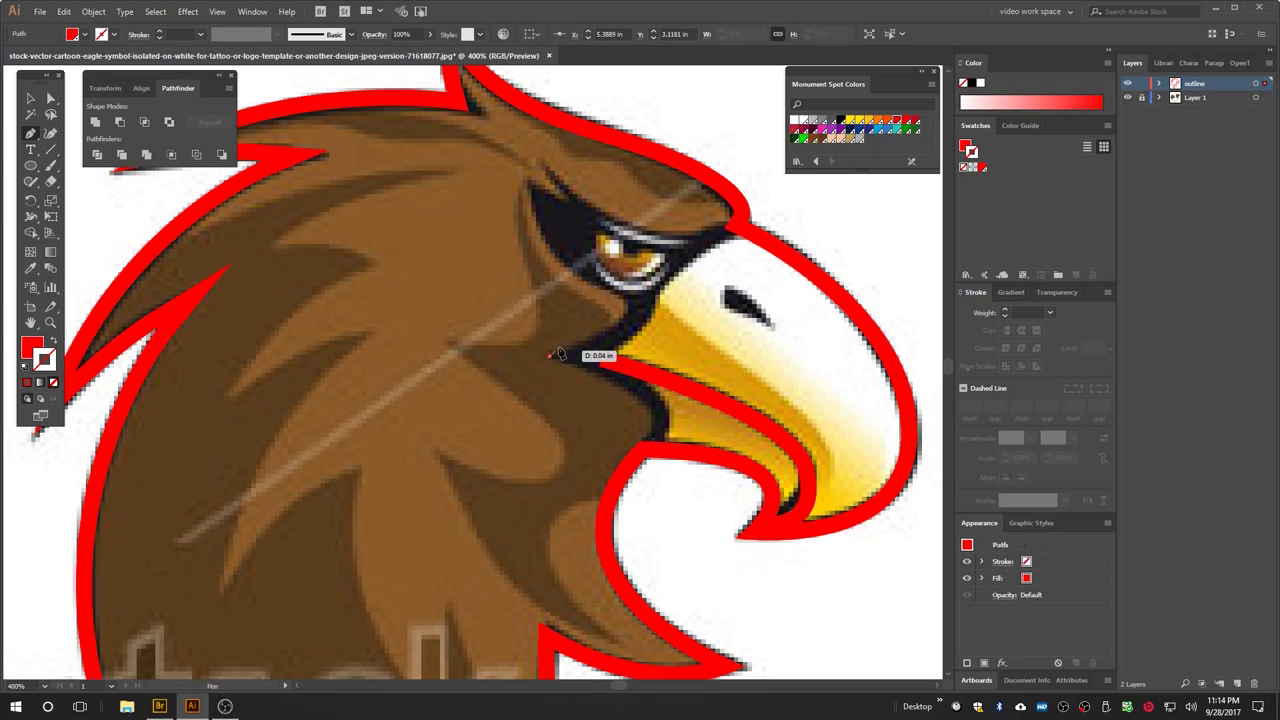
click(626, 305)
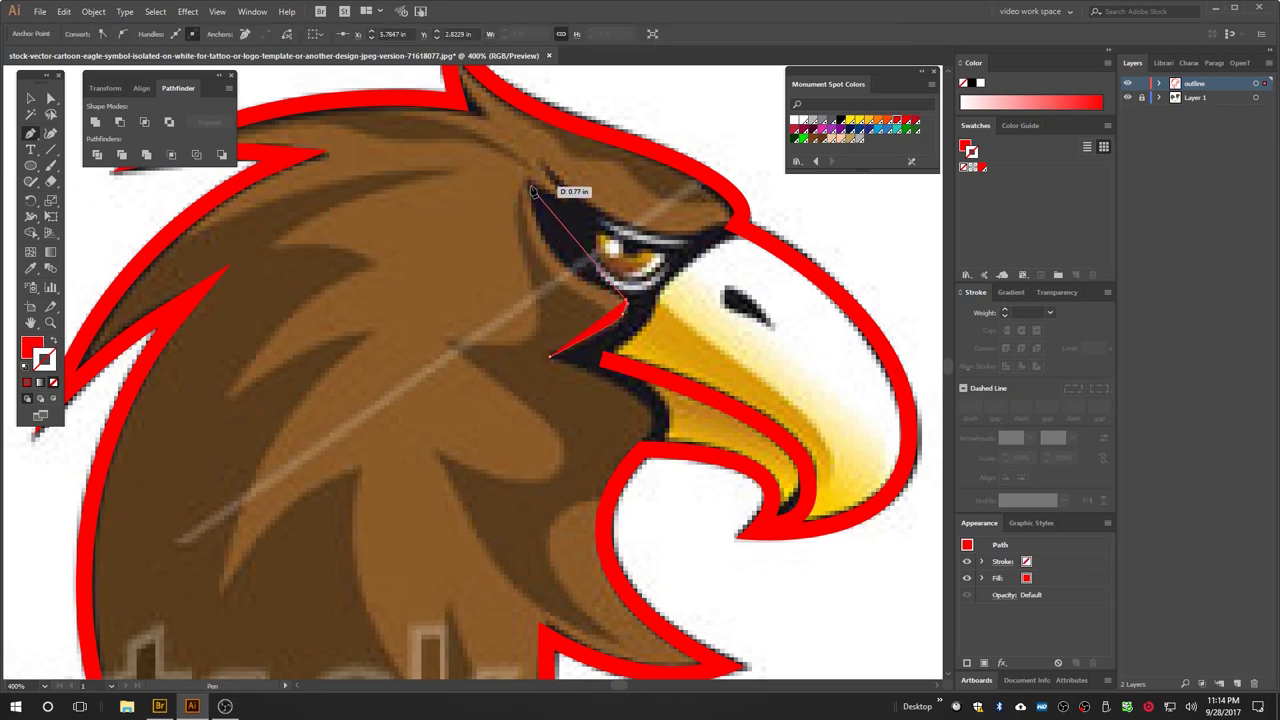
drag(527, 181, 528, 92)
drag(527, 181, 591, 206)
click(566, 200)
drag(542, 163, 544, 145)
click(542, 163)
drag(641, 228, 736, 220)
click(734, 216)
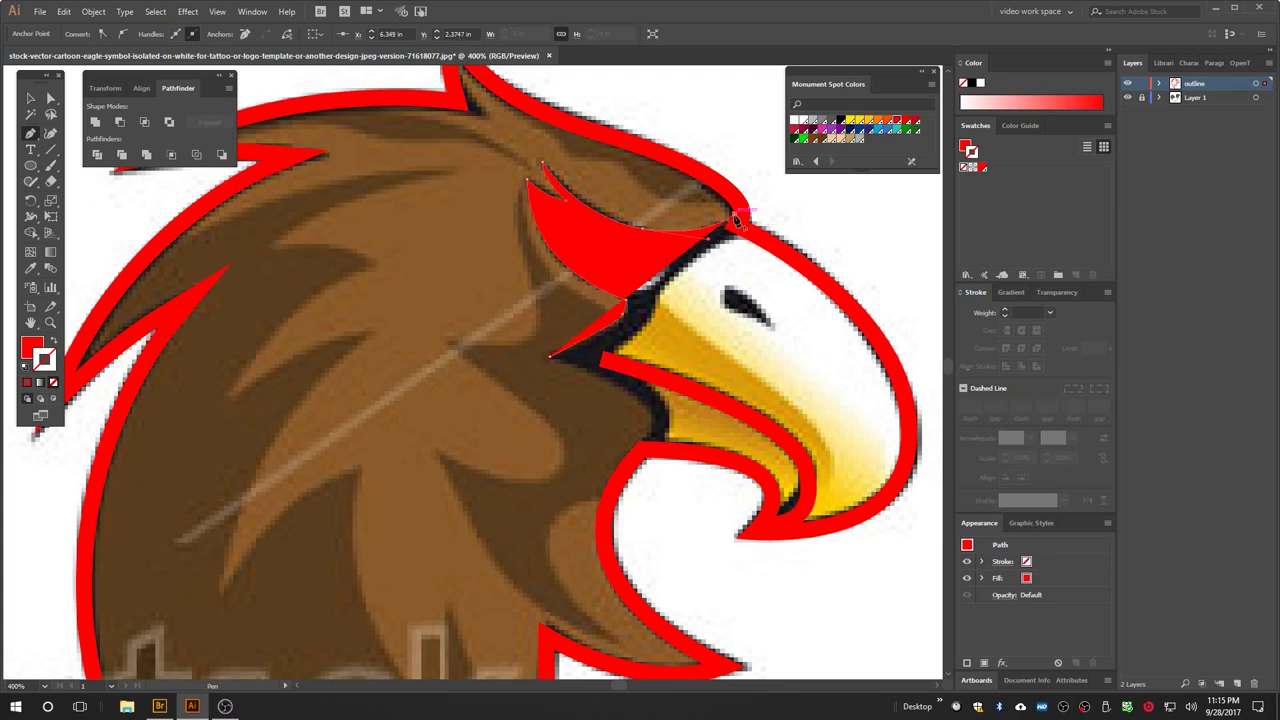
drag(748, 236, 730, 243)
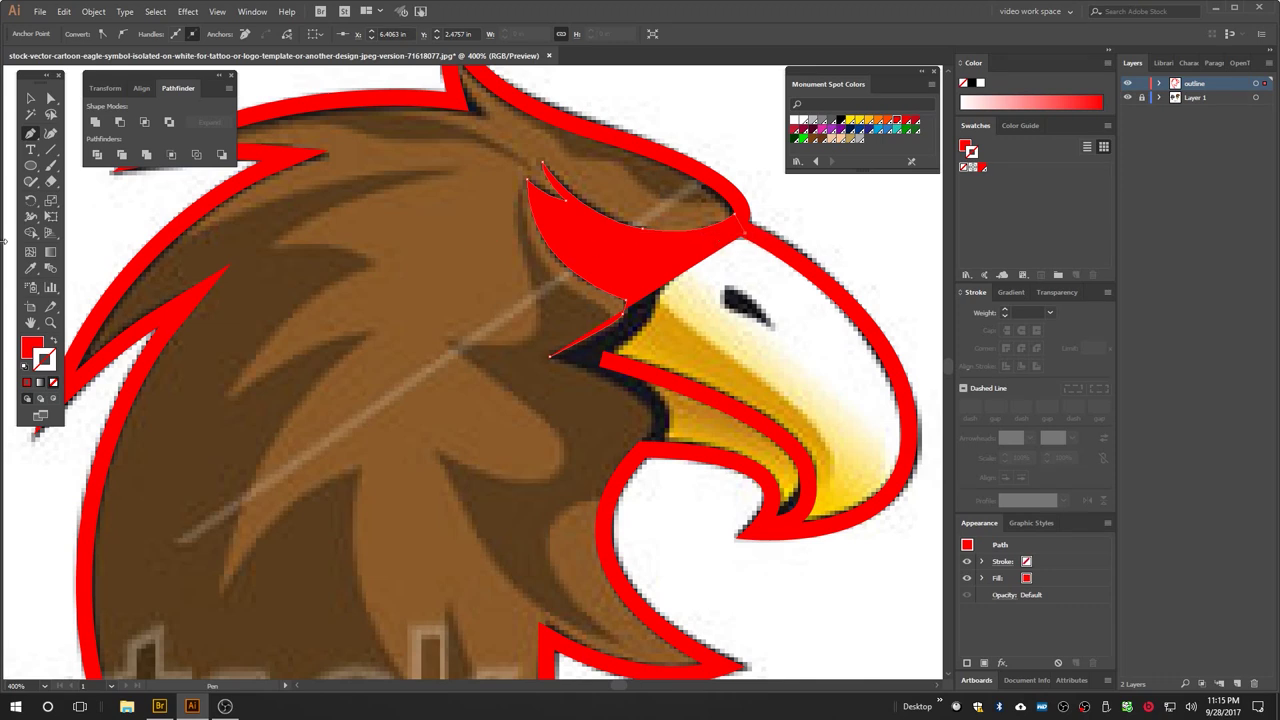
Step: Continue the eye patch down the beak's rear edge into a closed red-filled shape, and unite it with the outline layer's artwork
click(54, 341)
mouse_move(660, 298)
mouse_down()
mouse_move(699, 255)
mouse_move(605, 365)
mouse_up()
mouse_move(650, 425)
mouse_down()
mouse_move(662, 420)
mouse_move(662, 449)
mouse_move(648, 410)
mouse_up()
key(ctrl+z)
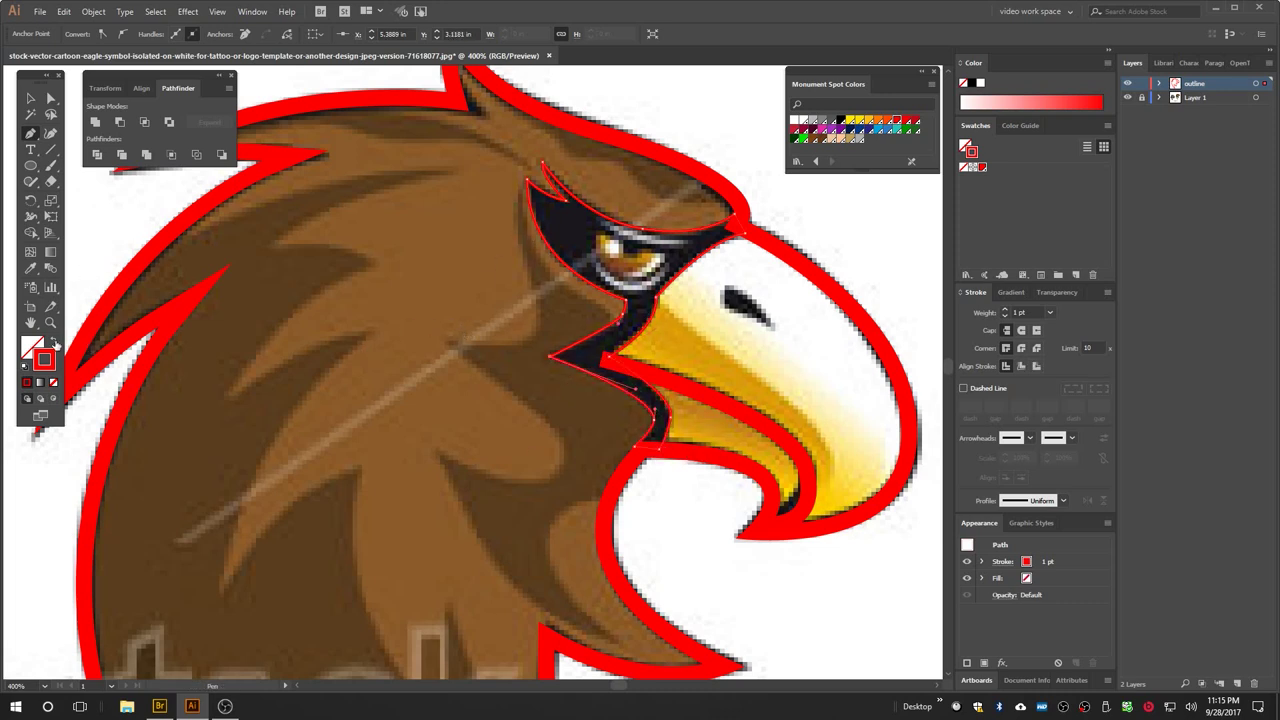
click(55, 343)
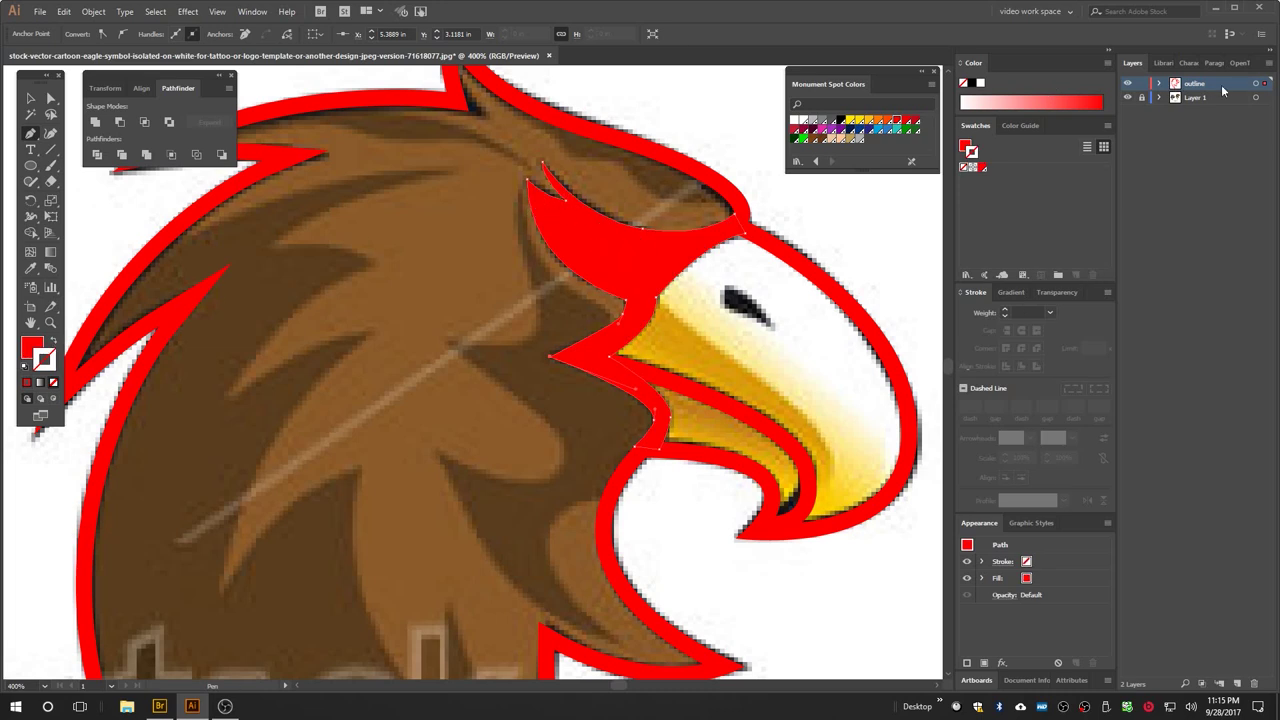
click(1266, 86)
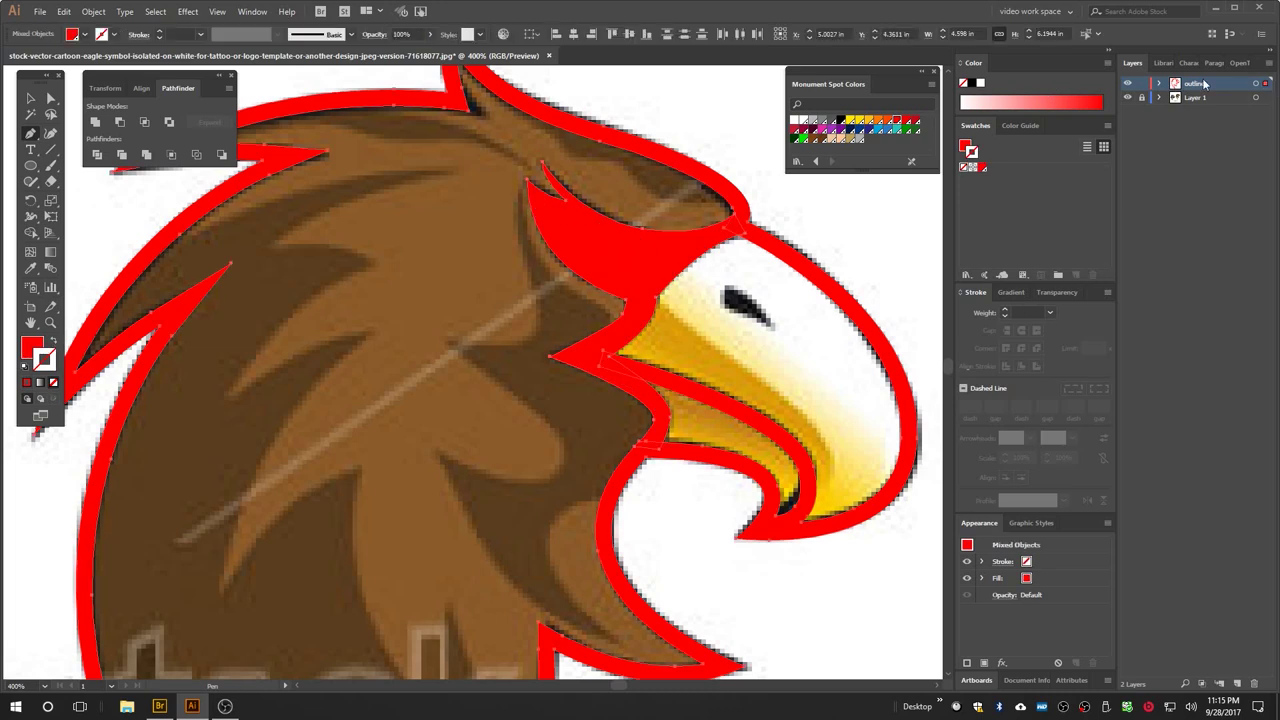
click(96, 124)
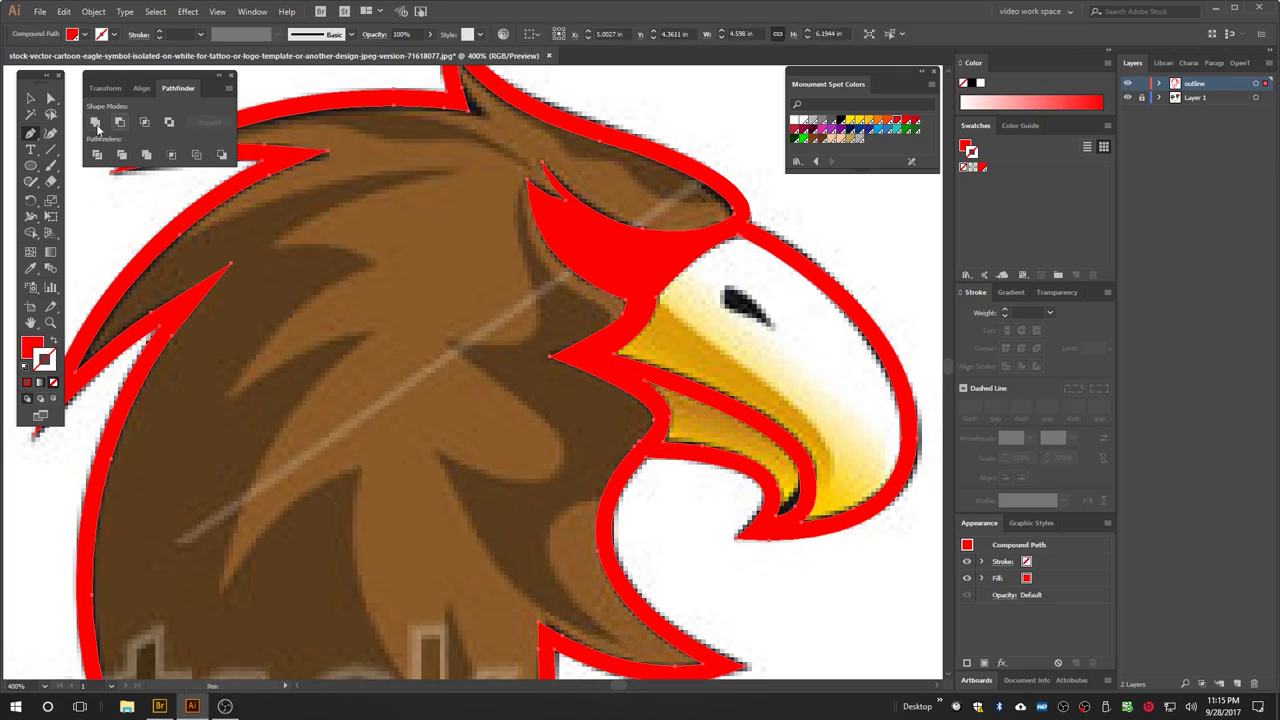
Step: Trace the nostril as a closed red Pen shape and unite it with the rest of the outline layer
click(772, 328)
drag(733, 311, 718, 293)
click(728, 289)
drag(772, 326, 796, 376)
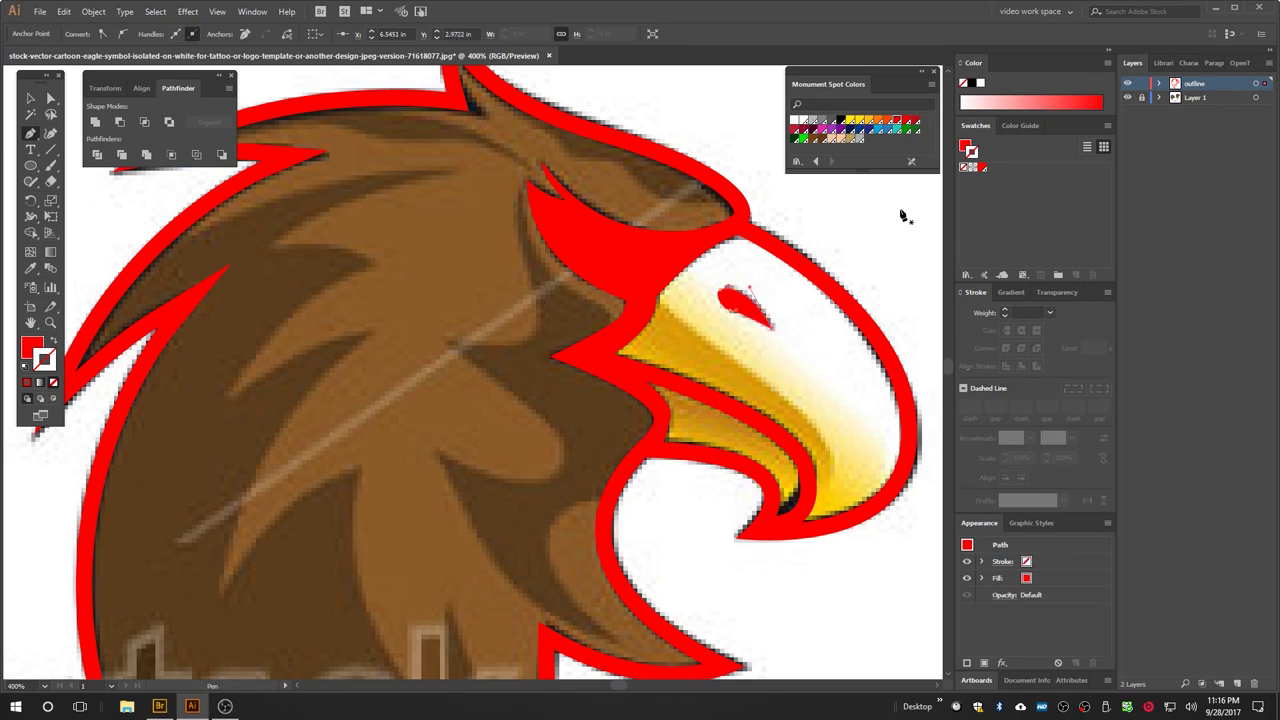
click(1266, 84)
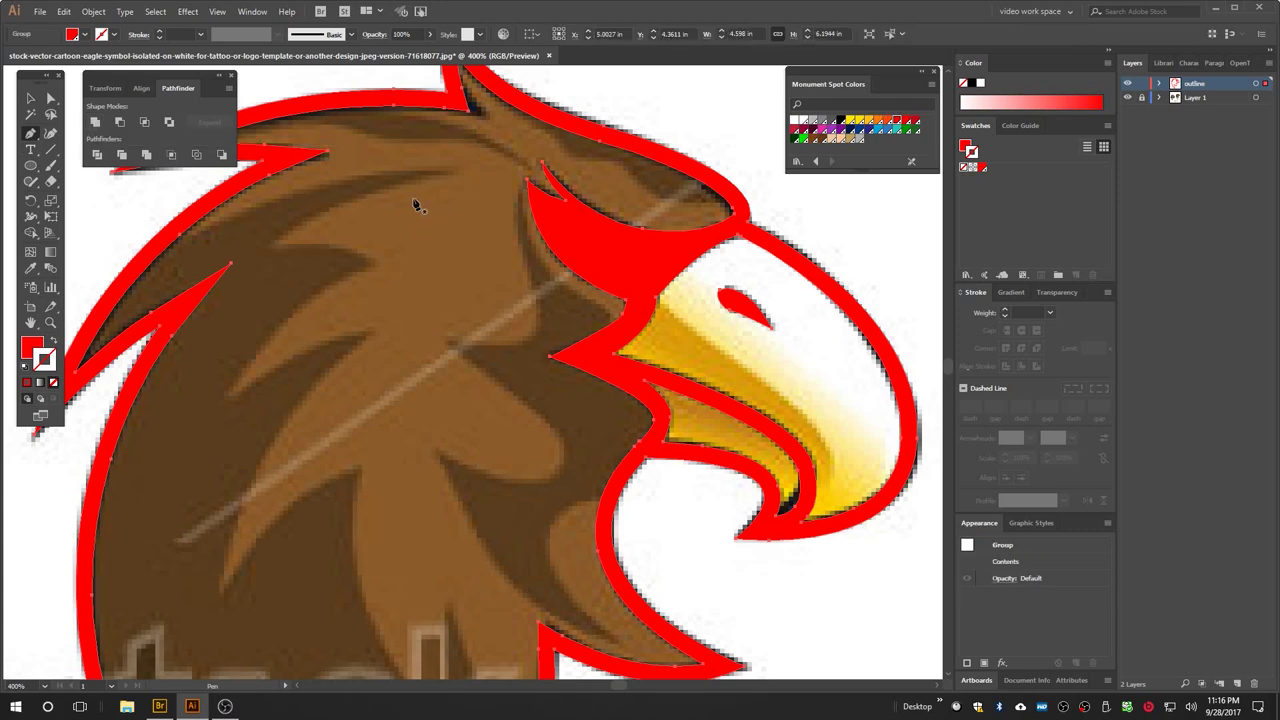
Step: Add a new layer named eye above the outline layer, and hide the outline layer
click(50, 322)
alt+click(442, 352)
mouse_move(465, 369)
mouse_down()
mouse_move(565, 232)
mouse_move(485, 374)
mouse_up()
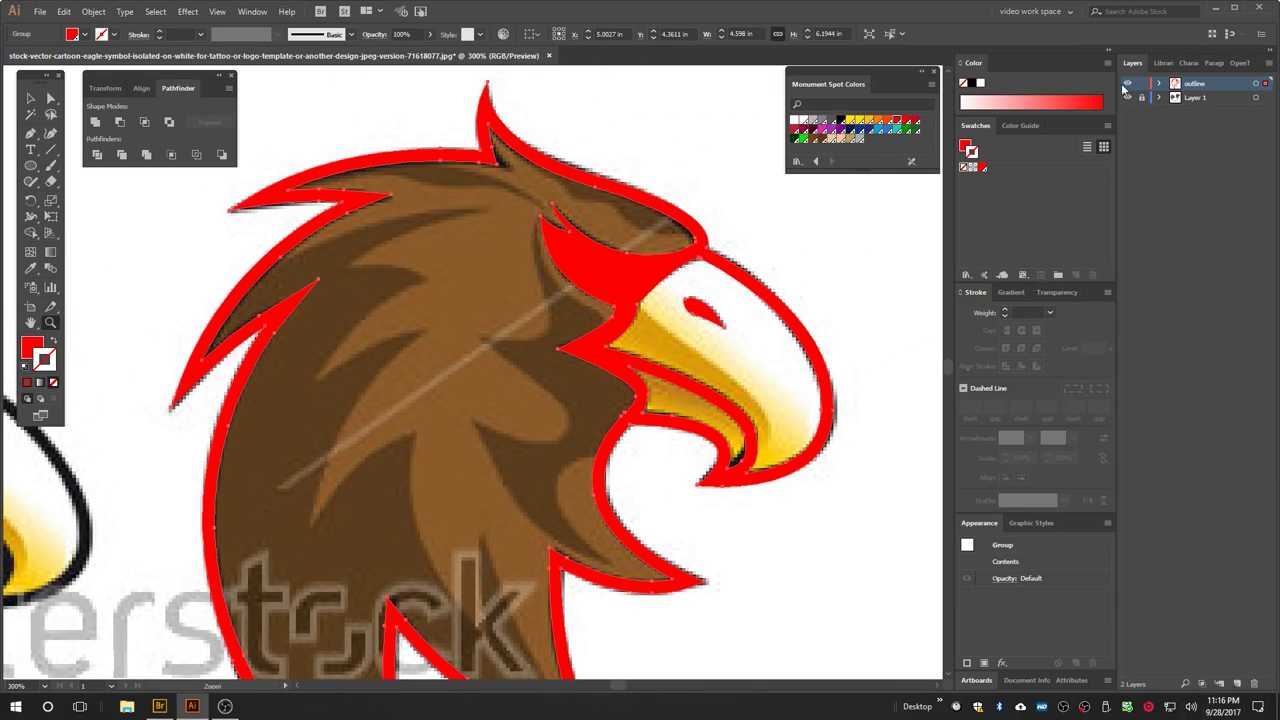
click(1127, 84)
click(1127, 84)
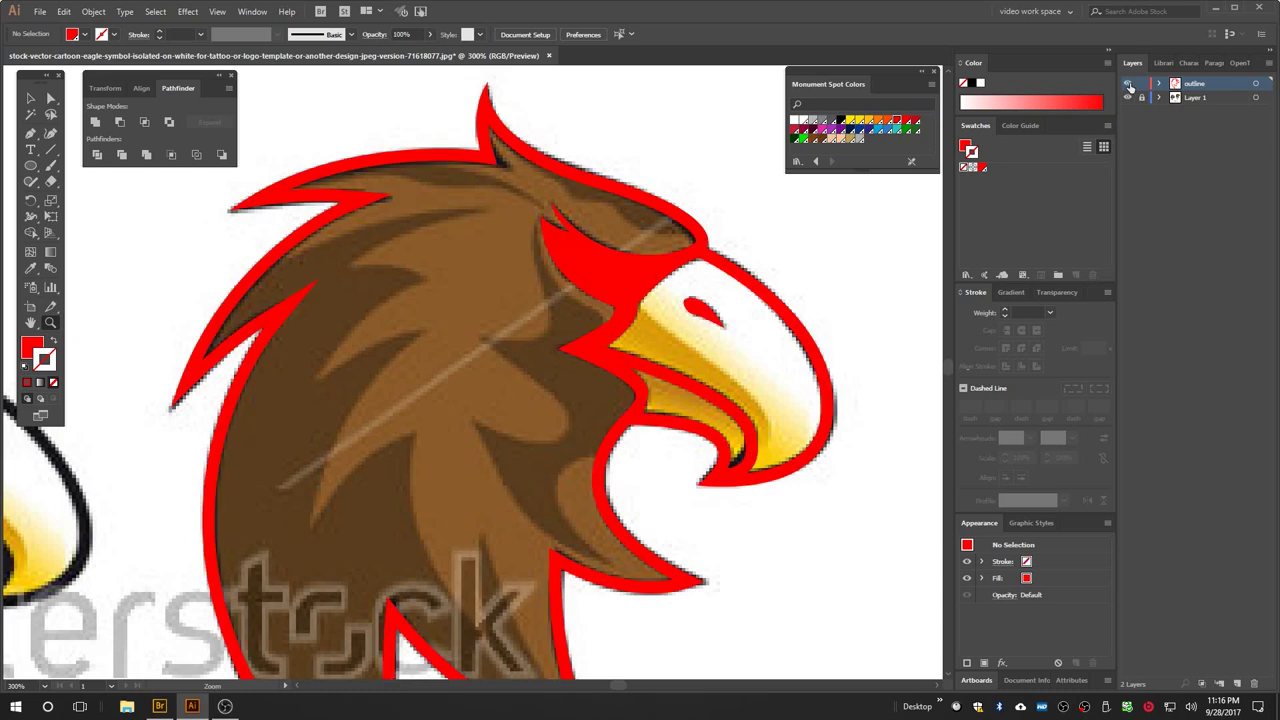
click(1236, 683)
double_click(1185, 84)
text(c)
key(Return)
click(1128, 98)
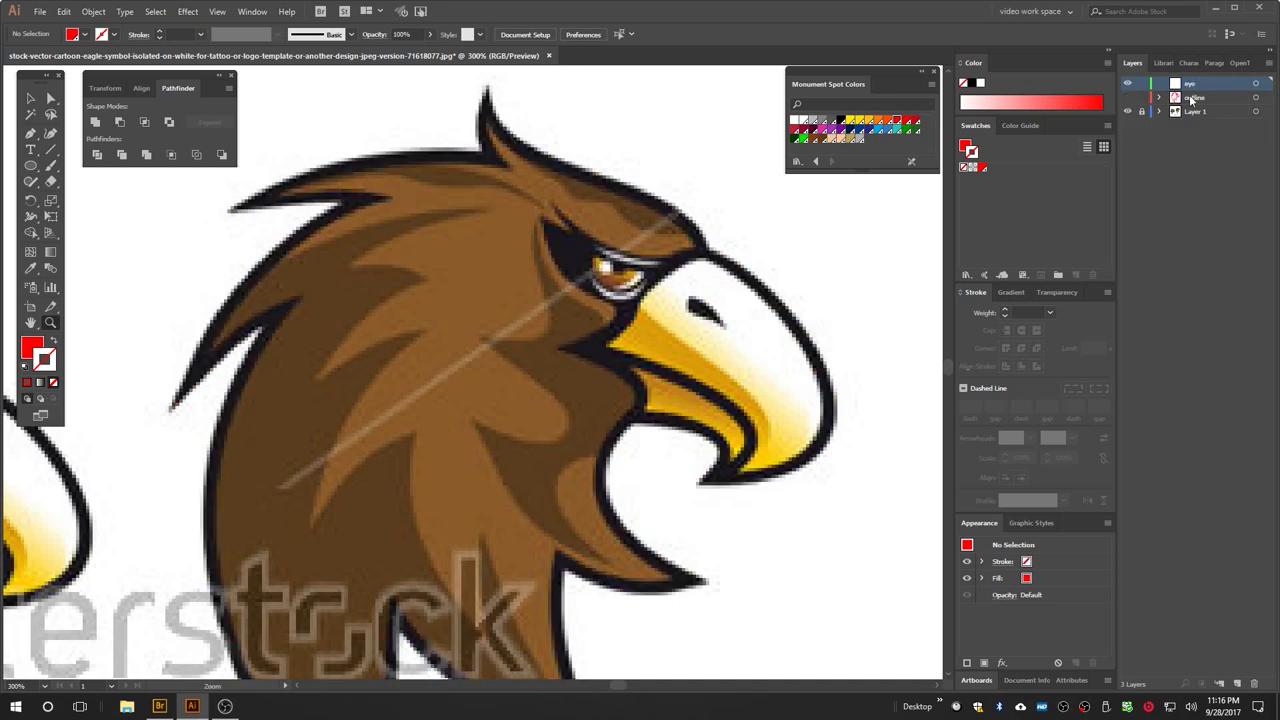
Step: Trace the thin highlight above the eye as a closed curved Pen shape on the eye layer
click(643, 327)
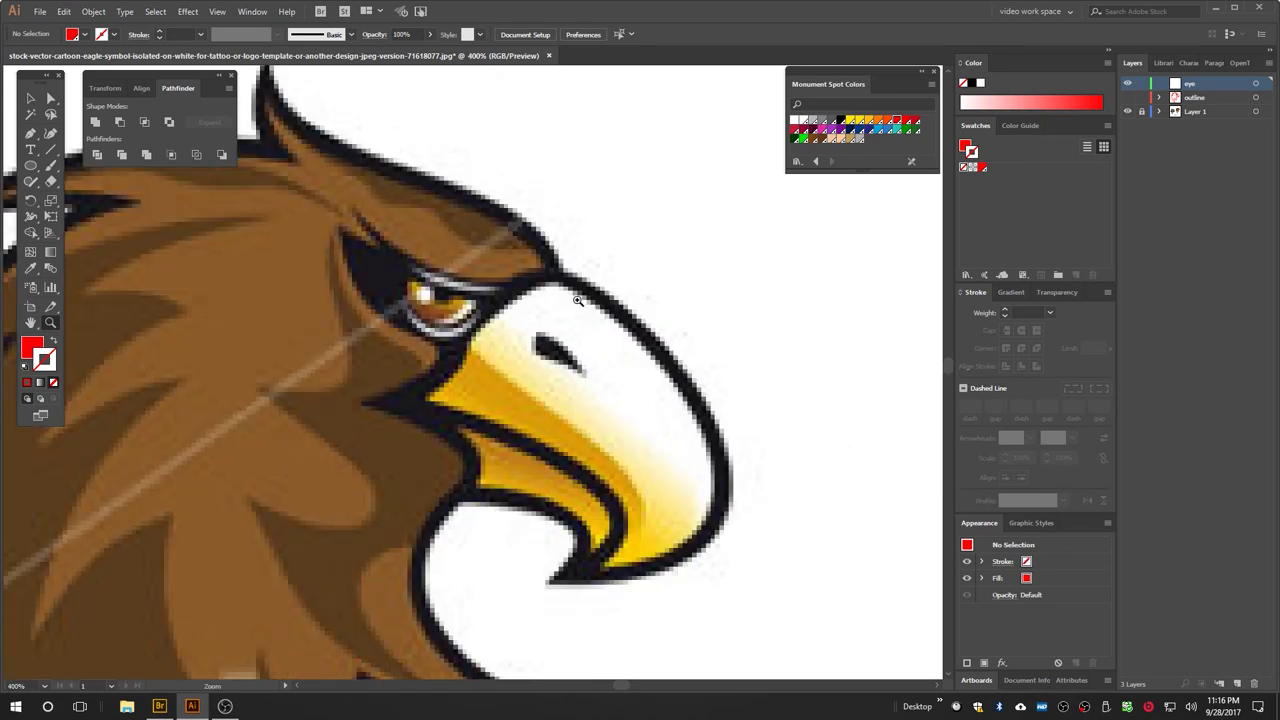
click(579, 297)
drag(288, 448, 564, 404)
click(30, 133)
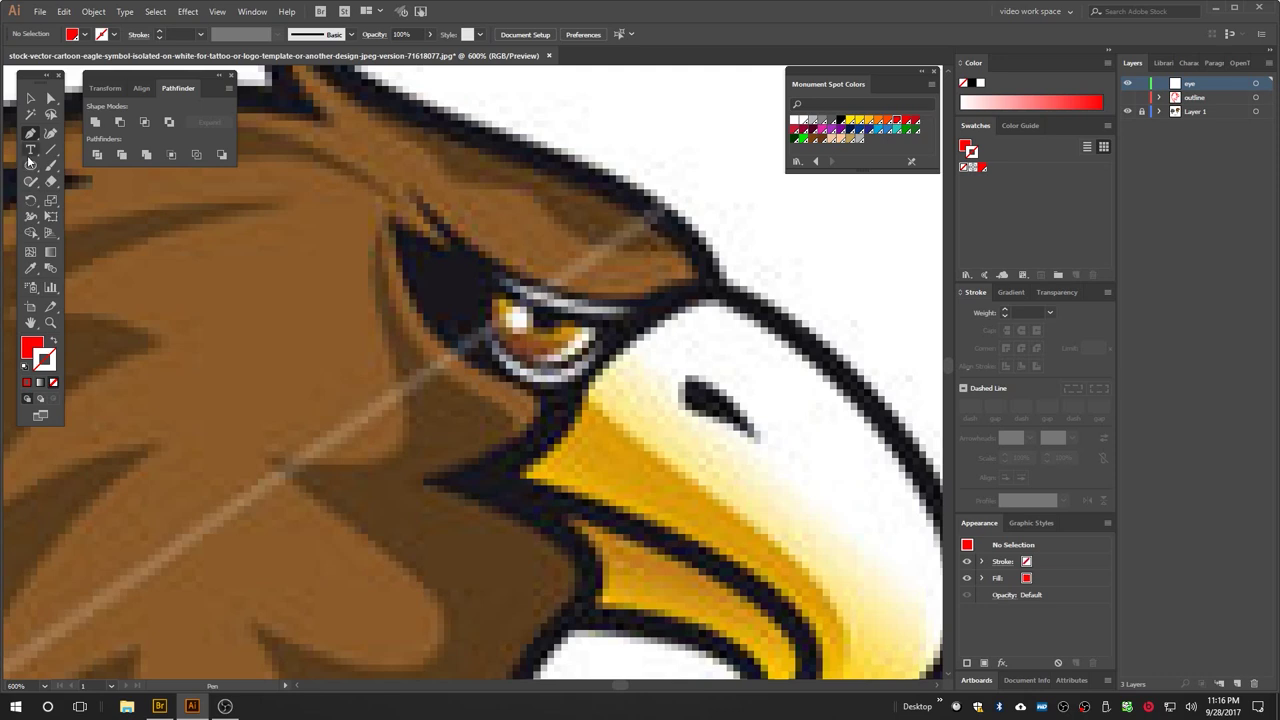
click(485, 270)
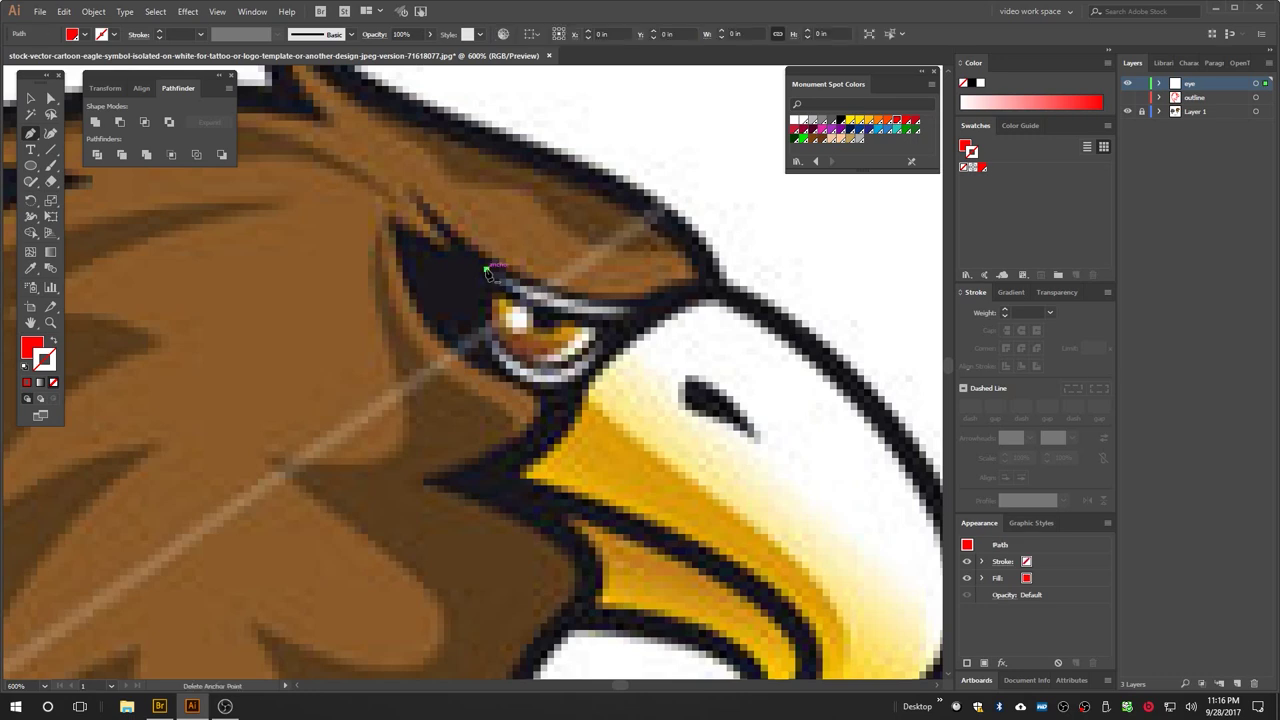
drag(634, 308, 718, 297)
click(636, 306)
drag(486, 269, 428, 231)
Step: Trace the crescent-shaped highlight below the eye as a closed Pen shape
click(599, 344)
drag(547, 371, 515, 371)
drag(486, 326, 486, 304)
click(486, 326)
drag(540, 385, 580, 385)
click(599, 344)
Step: Trace the small crescent highlight along the lower edge of the iris nearest the beak as a closed Pen shape
click(532, 362)
drag(591, 334, 613, 296)
alt+click(591, 334)
click(586, 328)
drag(532, 361, 491, 372)
Step: Draw a circle about 0.08 in wide with the Ellipse tool over the white glint in the eye
click(30, 98)
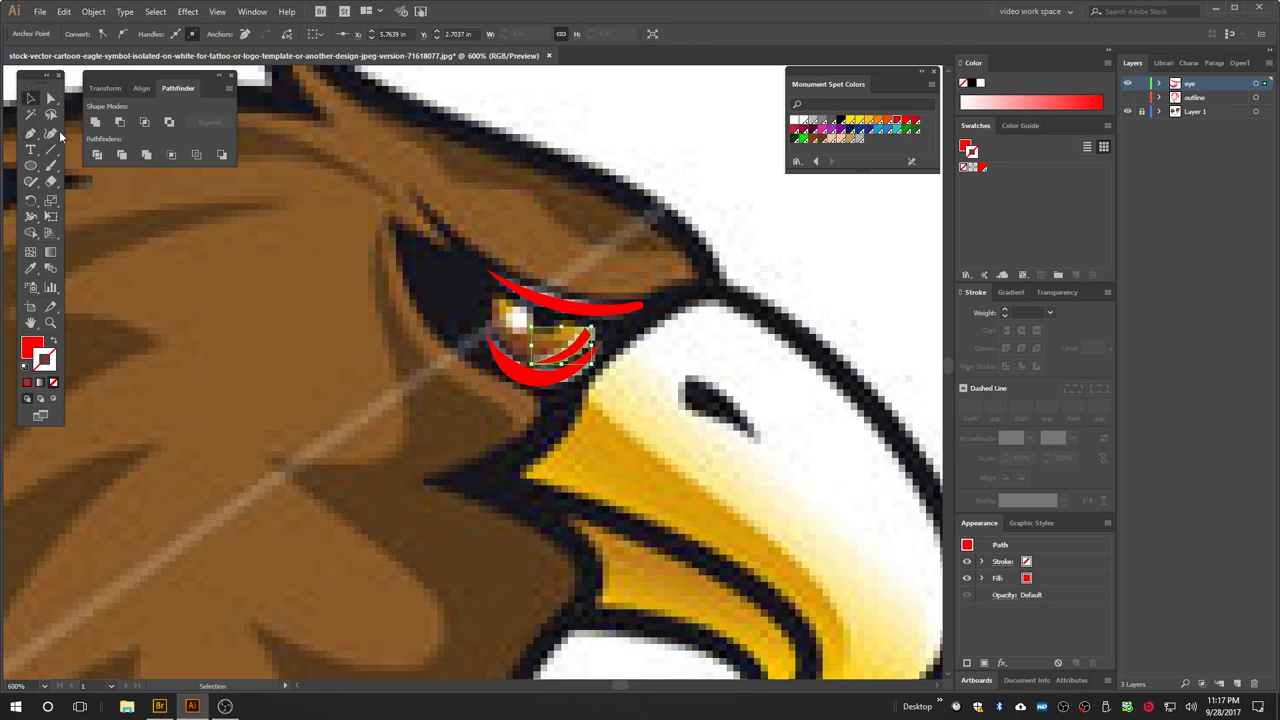
click(211, 304)
drag(29, 162, 80, 193)
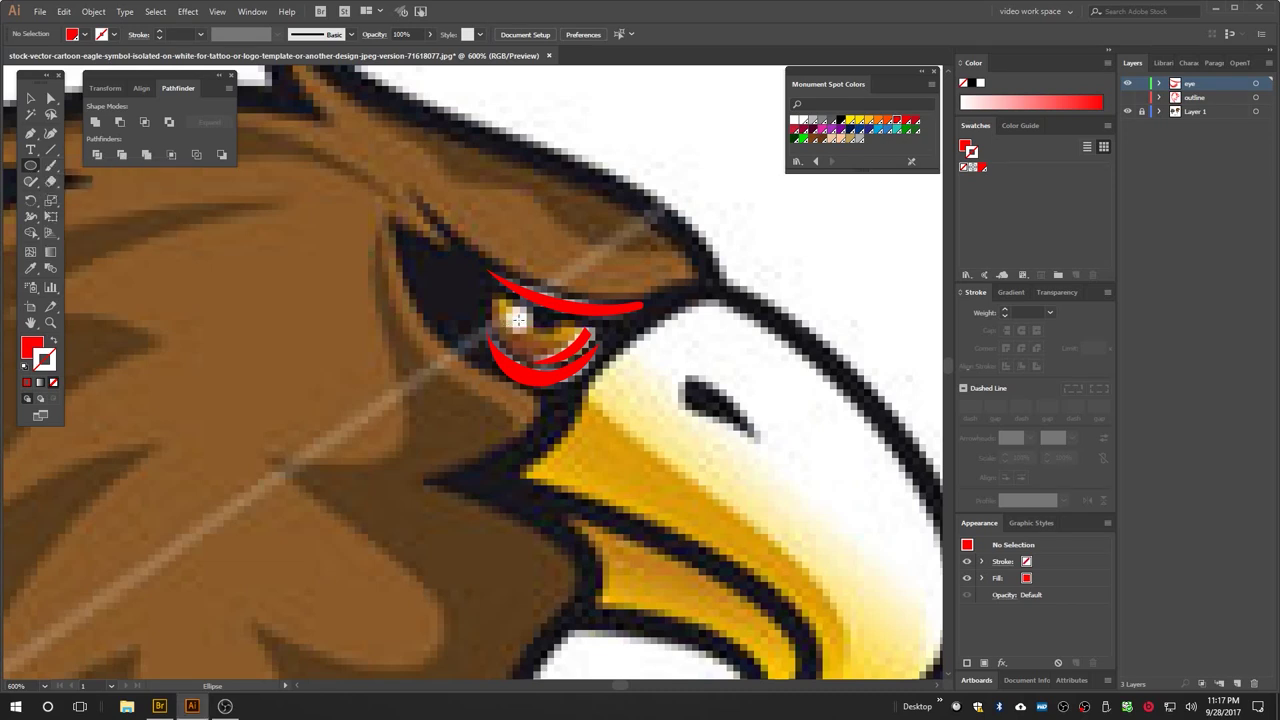
mouse_move(517, 320)
mouse_down()
mouse_move(504, 309)
mouse_move(518, 320)
mouse_up()
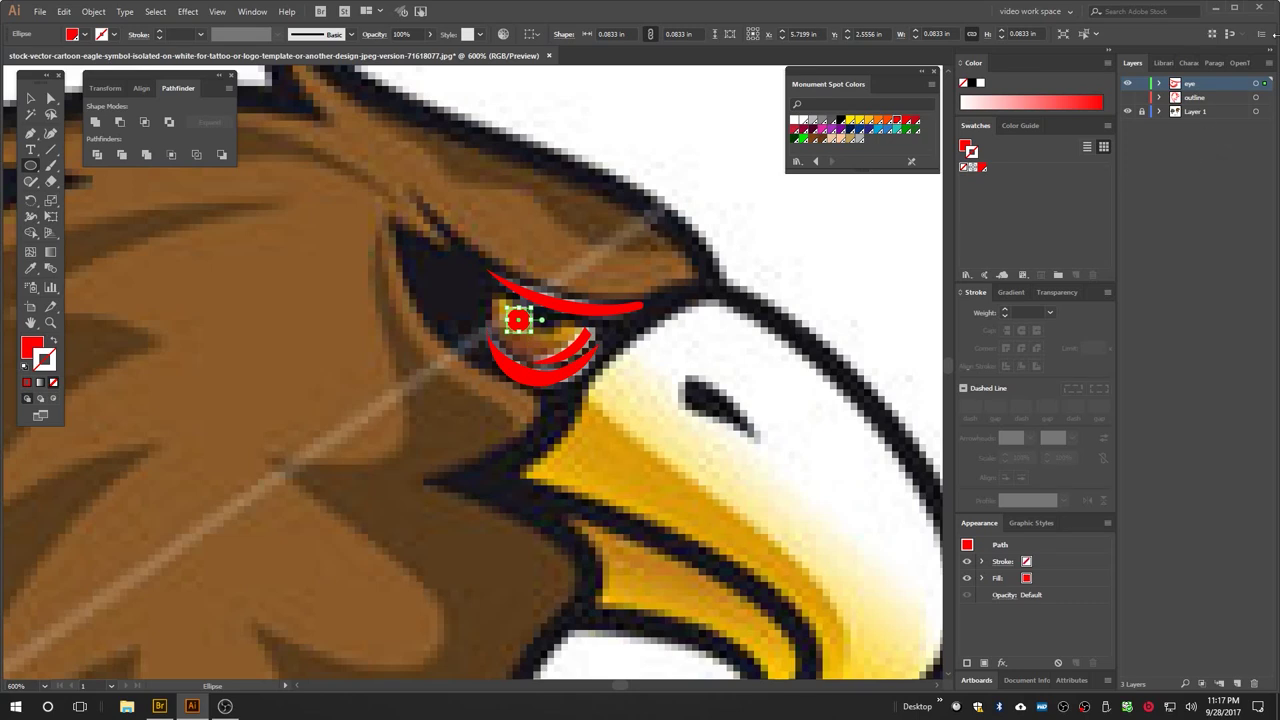
Step: Give all shapes on the eye layer a White spot fill with no stroke
click(1267, 84)
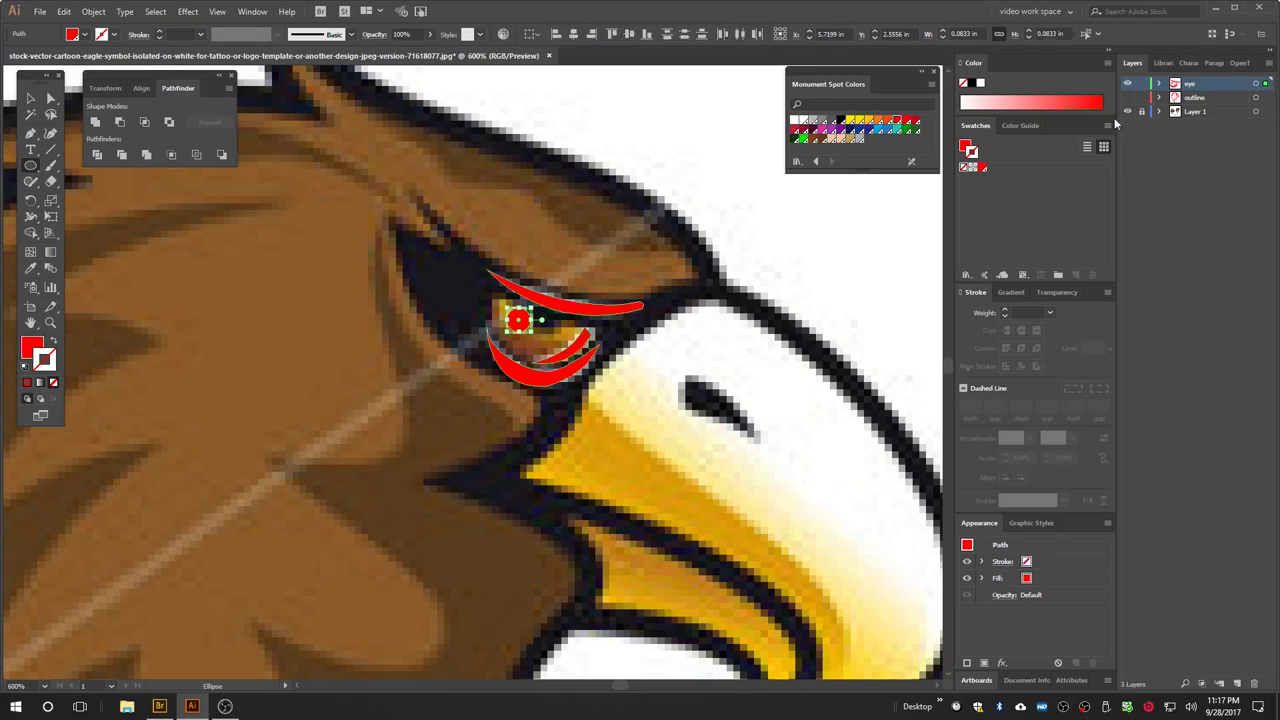
click(803, 120)
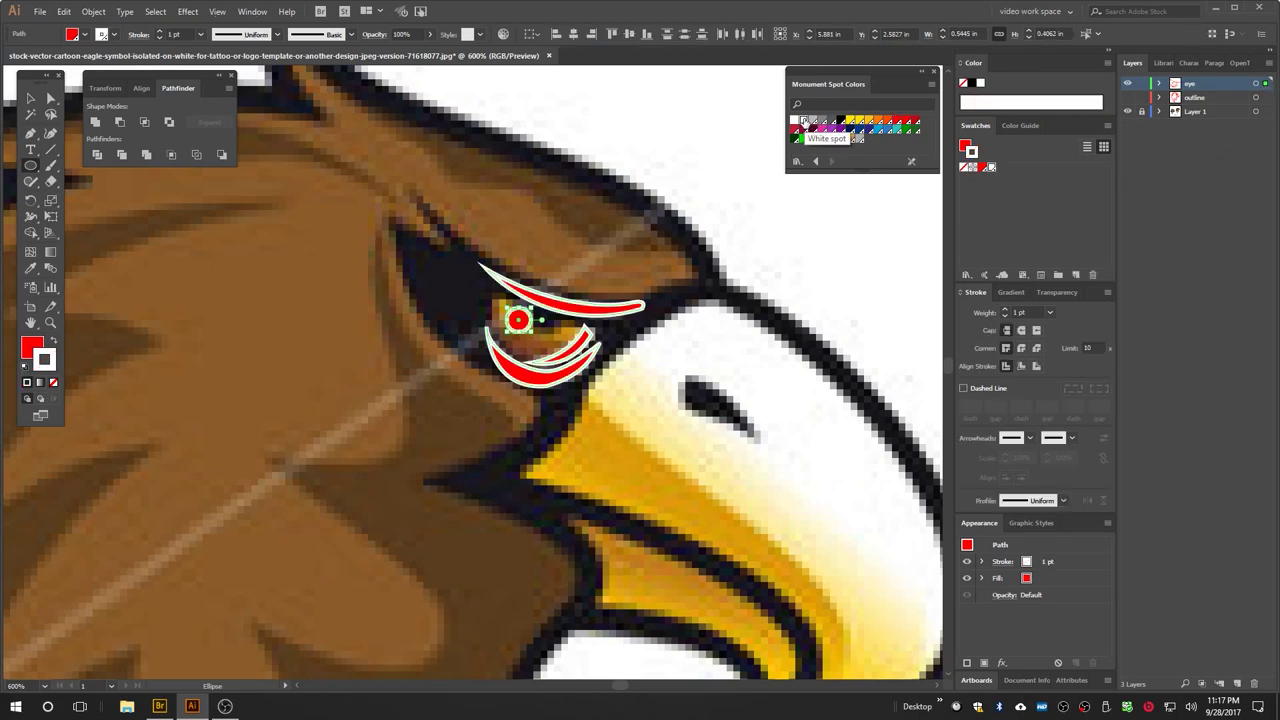
click(55, 343)
click(54, 383)
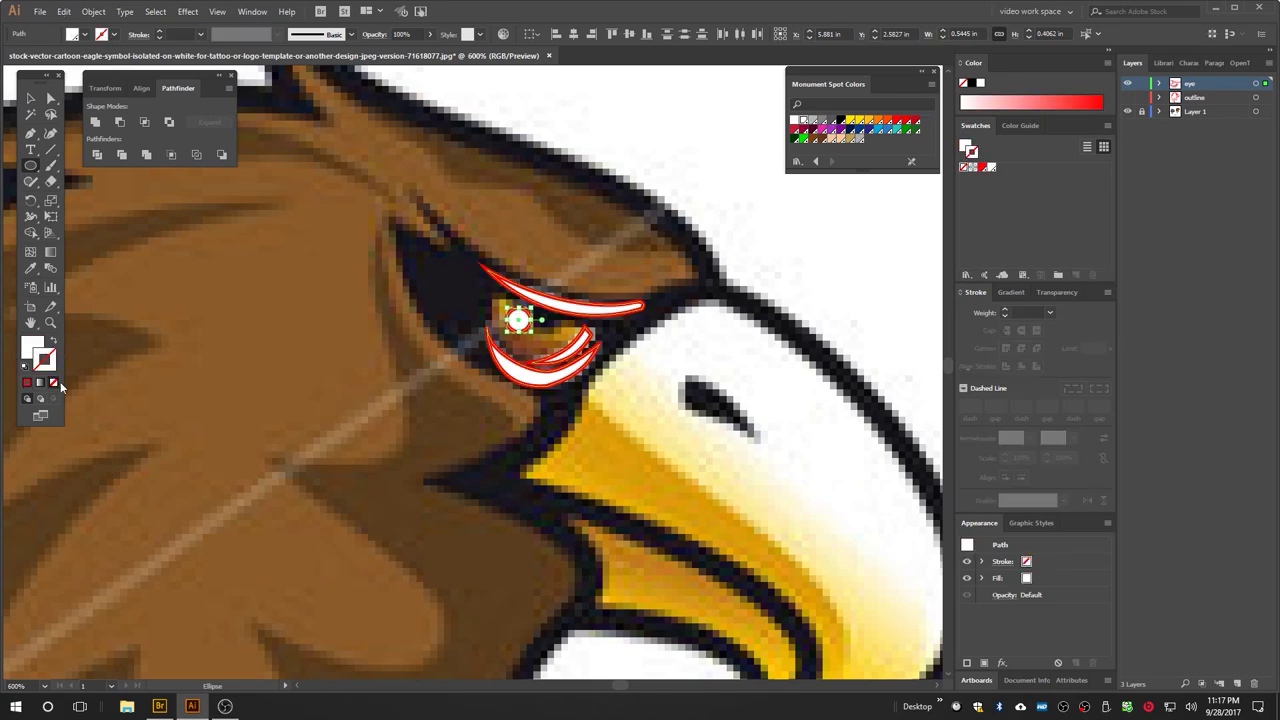
click(30, 98)
click(247, 290)
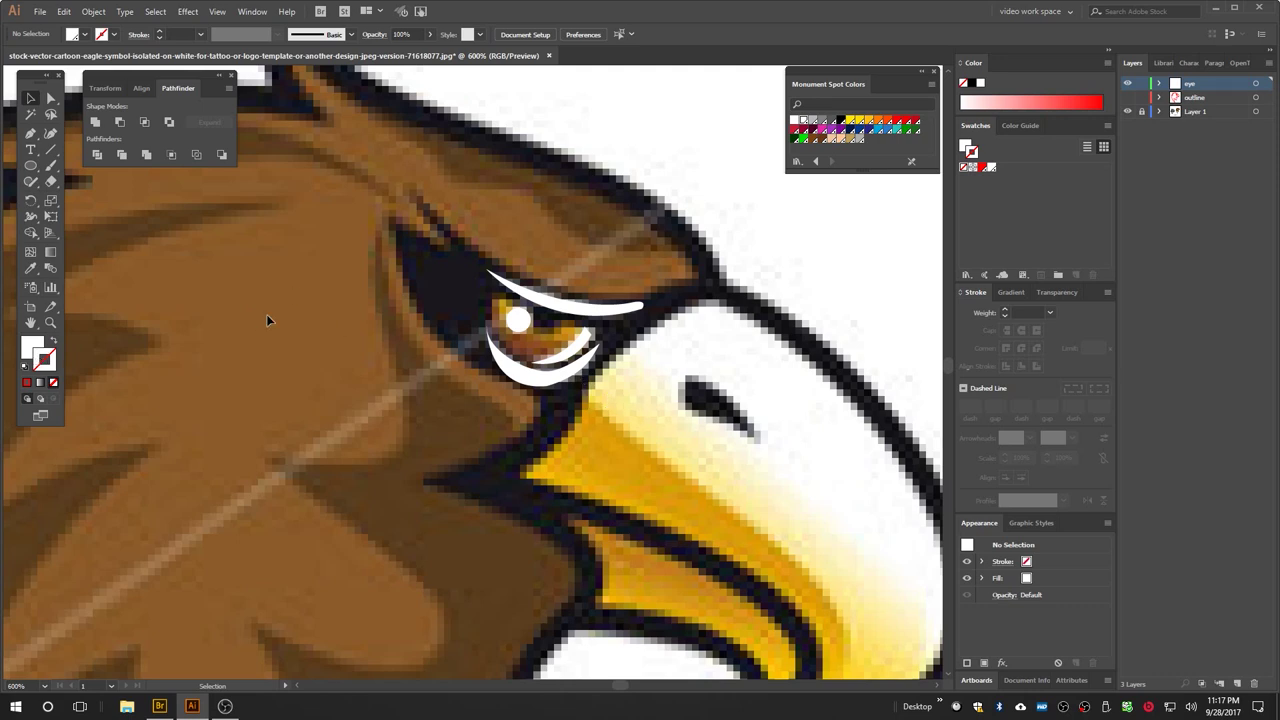
Step: Trace the iris around the dark pupil notch with the Pen tool as a closed, filled shape without a stroke
click(30, 133)
click(492, 293)
drag(531, 362, 585, 374)
click(50, 341)
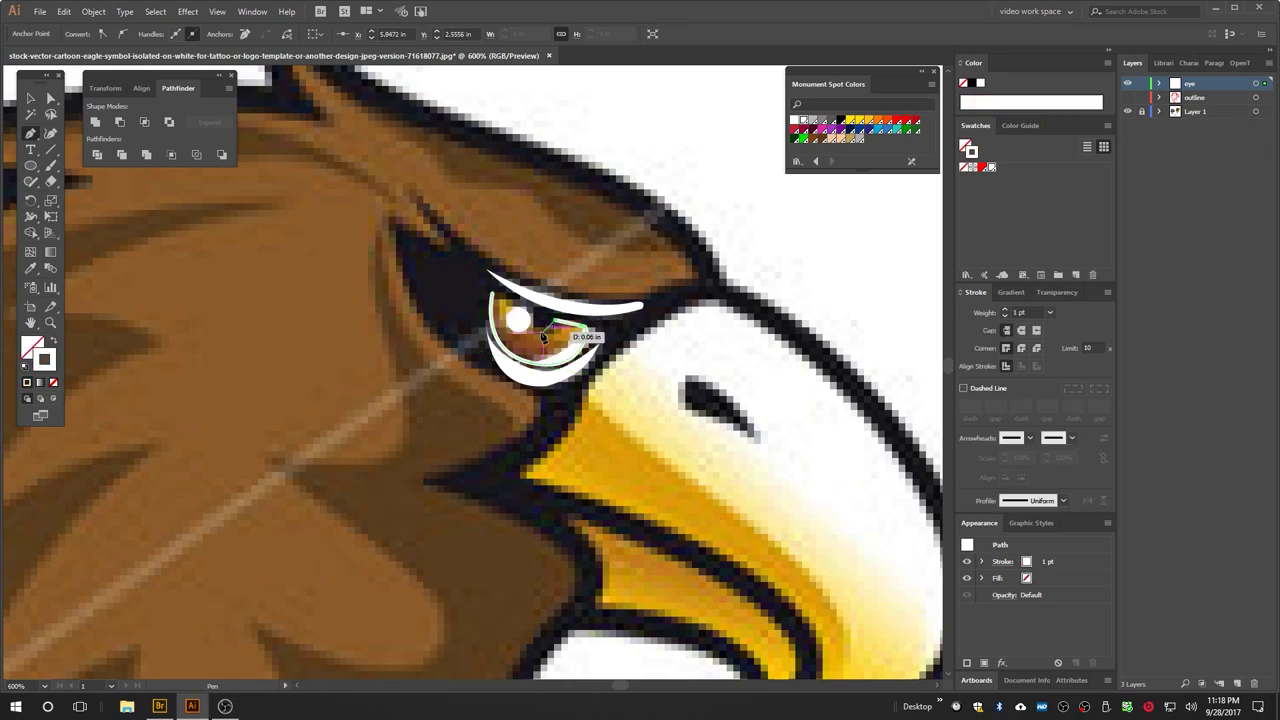
click(50, 341)
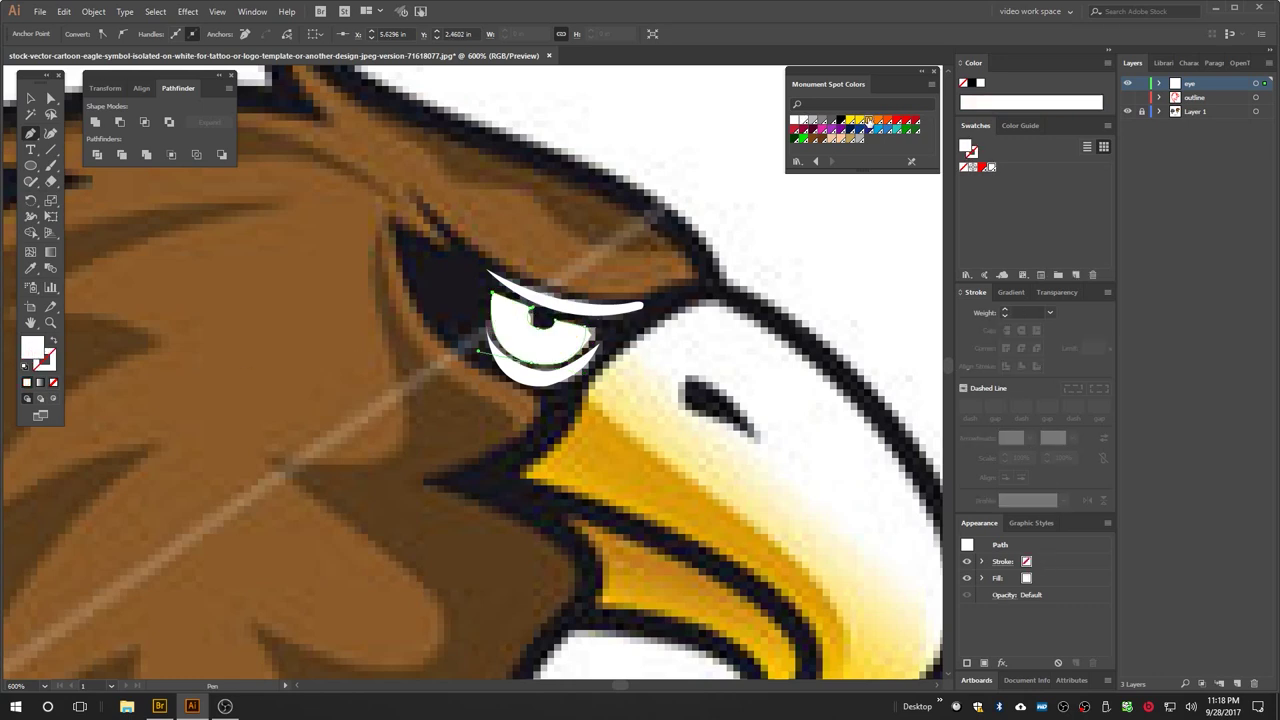
Step: Fill the iris with the yellow-orange spot color and move its path beneath all other shapes on the eye layer
click(868, 121)
click(30, 98)
click(286, 327)
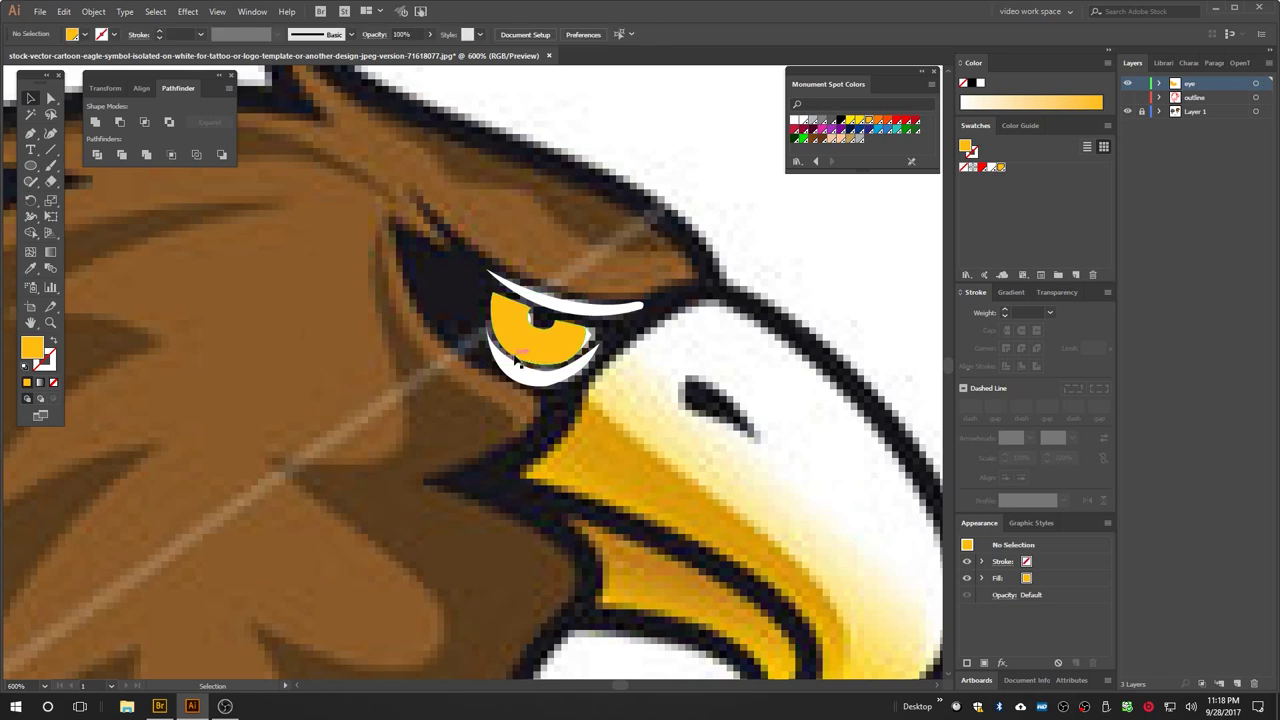
click(1159, 84)
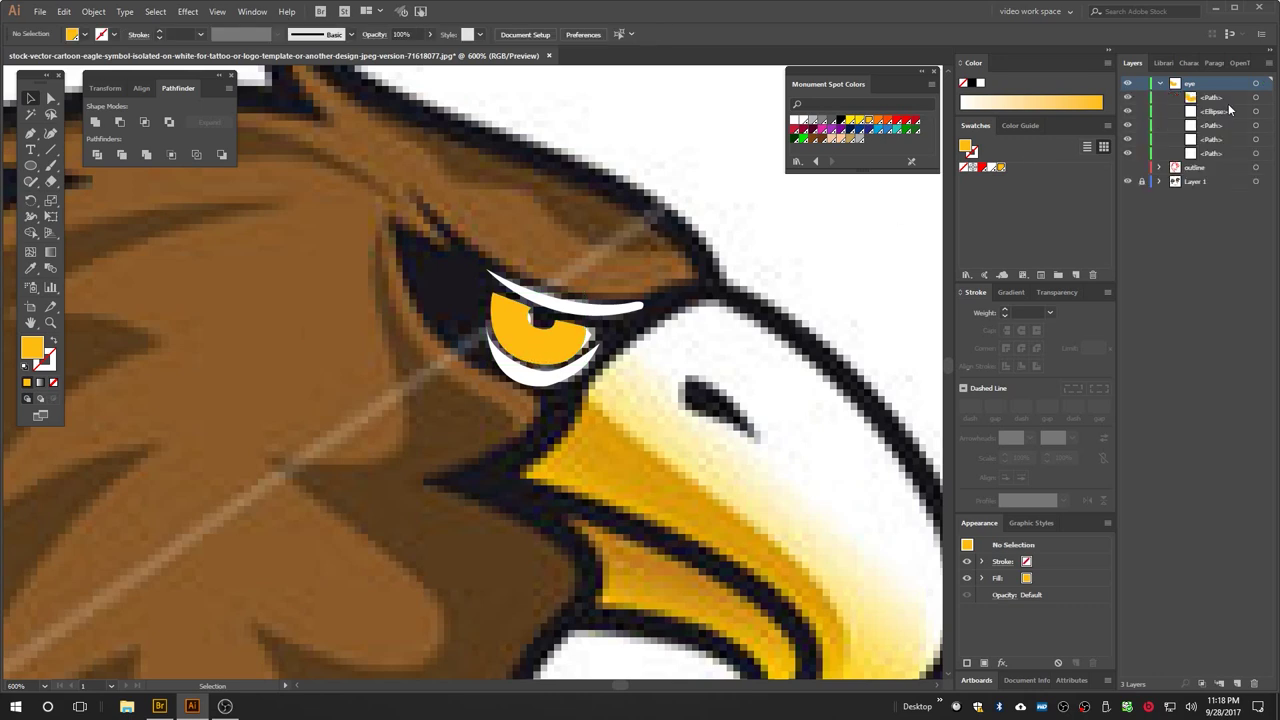
drag(1227, 103, 1222, 162)
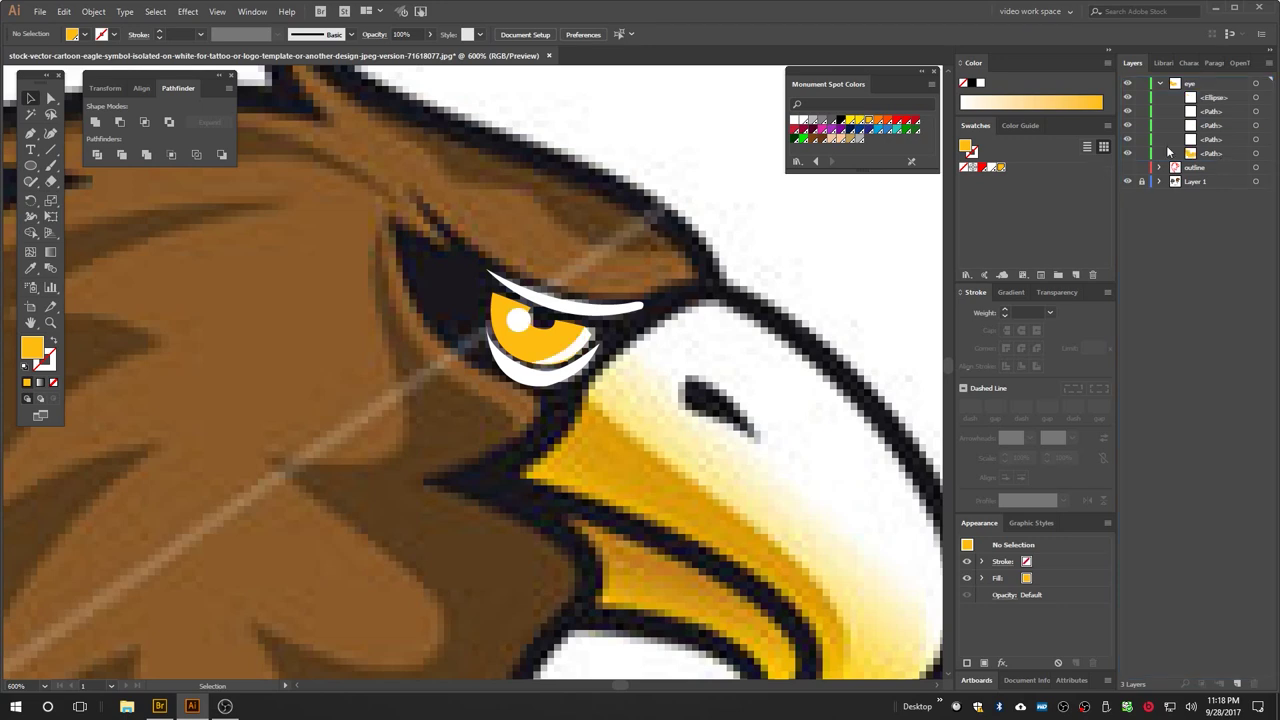
click(1256, 153)
click(93, 11)
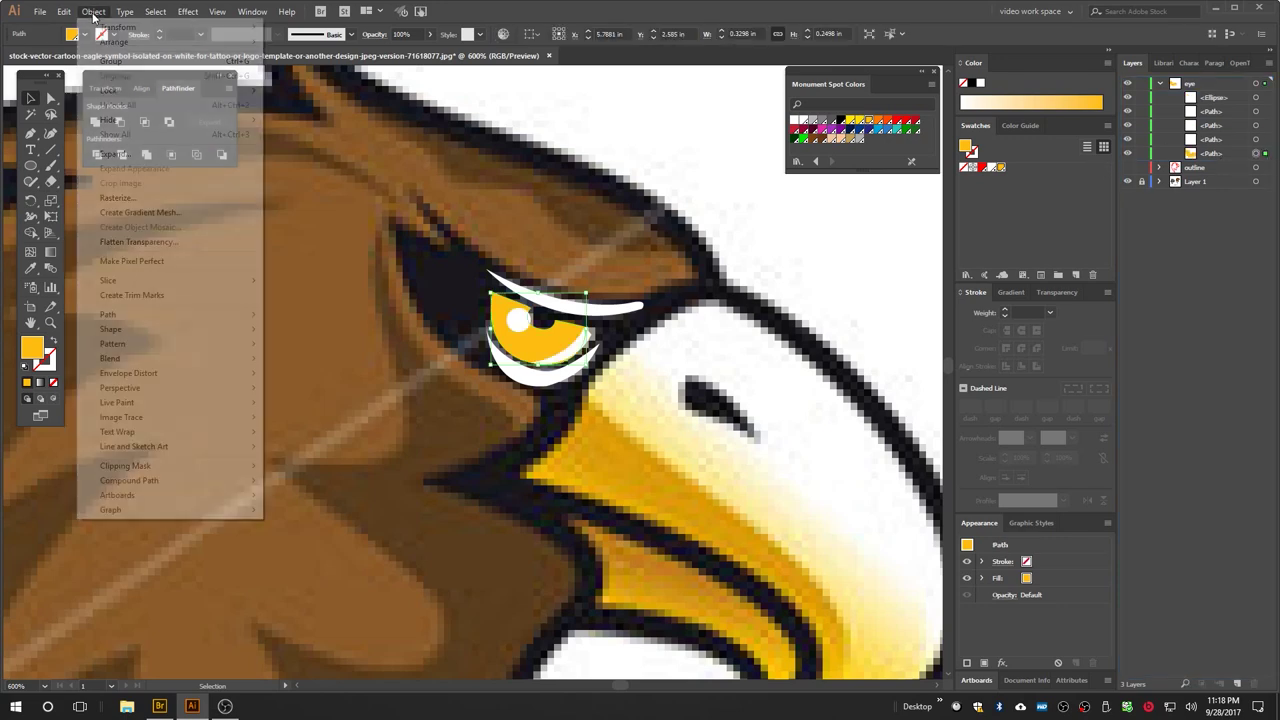
mouse_move(114, 42)
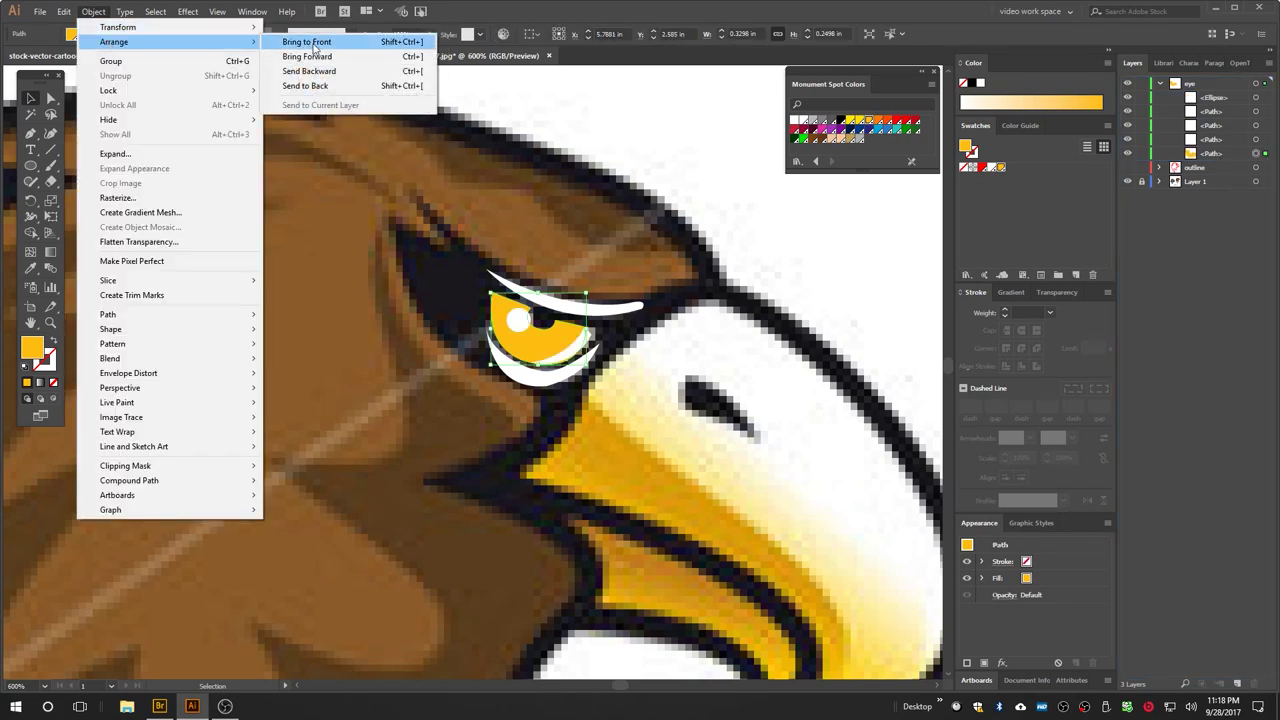
click(461, 412)
click(461, 412)
Step: Collapse the eye layer's contents and show the outline layer again
drag(596, 417, 494, 411)
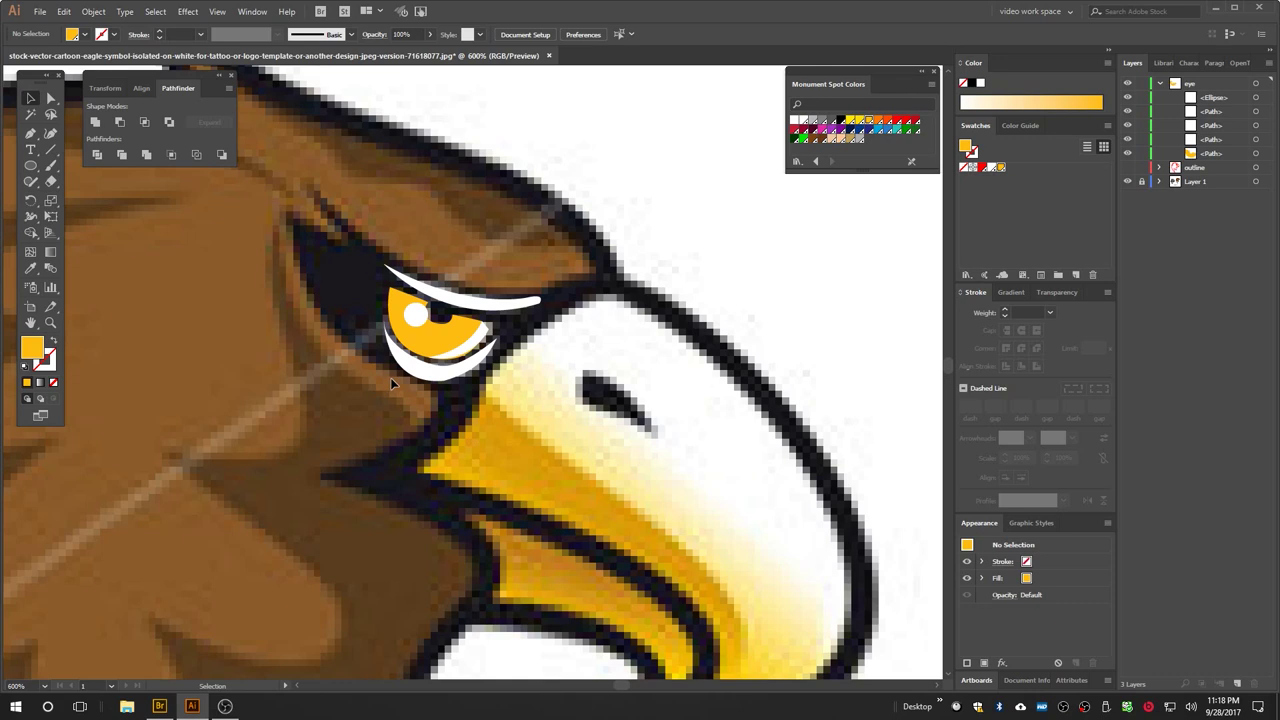
click(1159, 84)
click(1129, 98)
Step: Change the fill of all outline layer artwork from red to the black spot color, and deselect it
key(z)
alt+click(287, 404)
alt+click(287, 404)
drag(634, 374, 450, 306)
click(1266, 97)
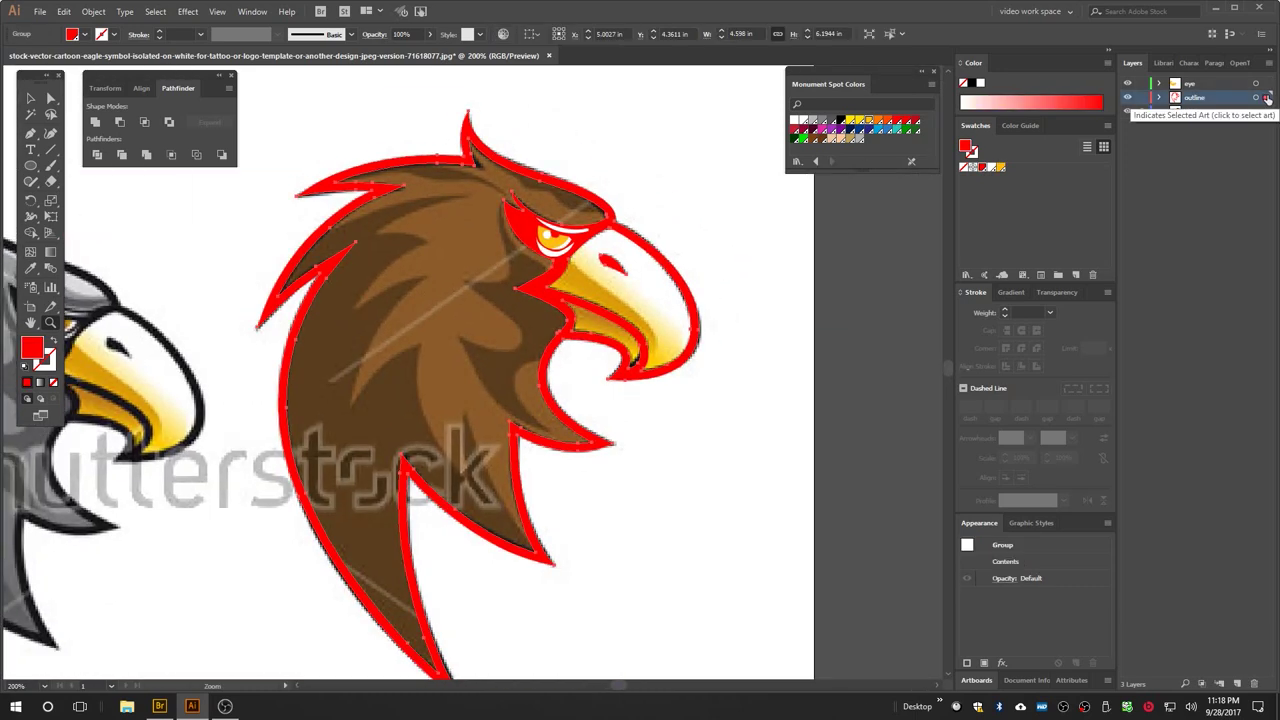
click(841, 121)
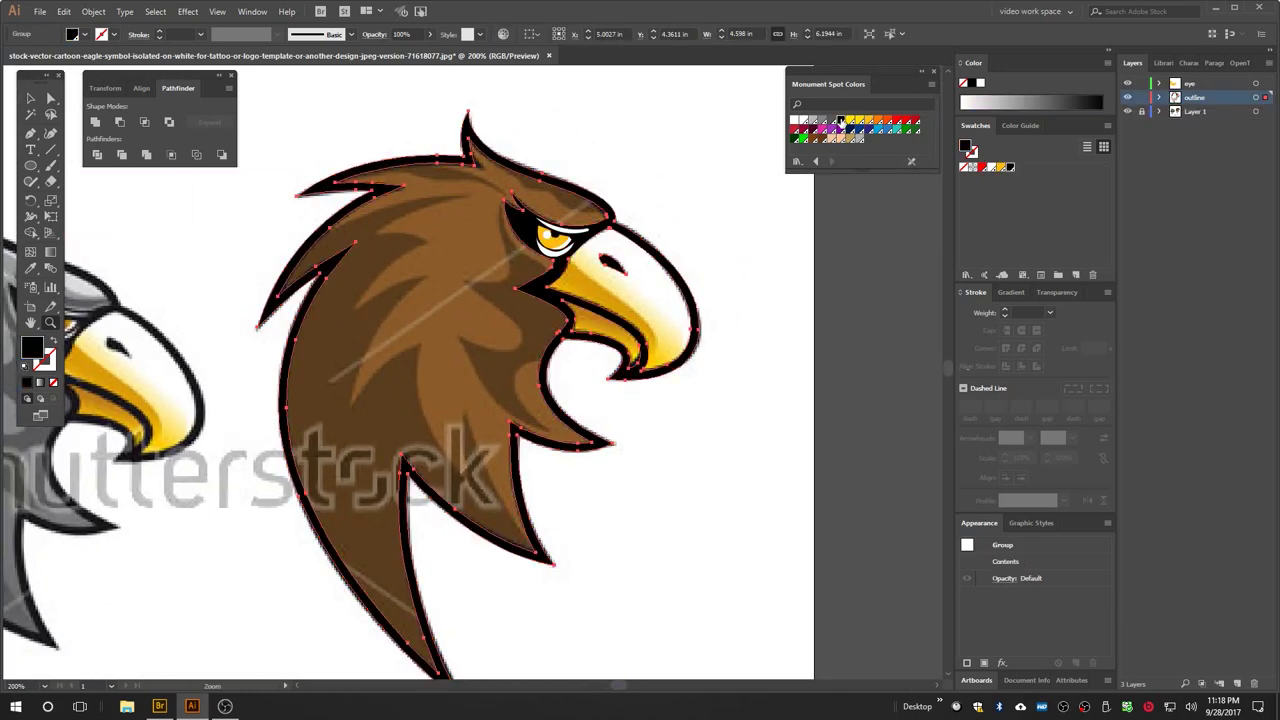
click(30, 97)
click(511, 236)
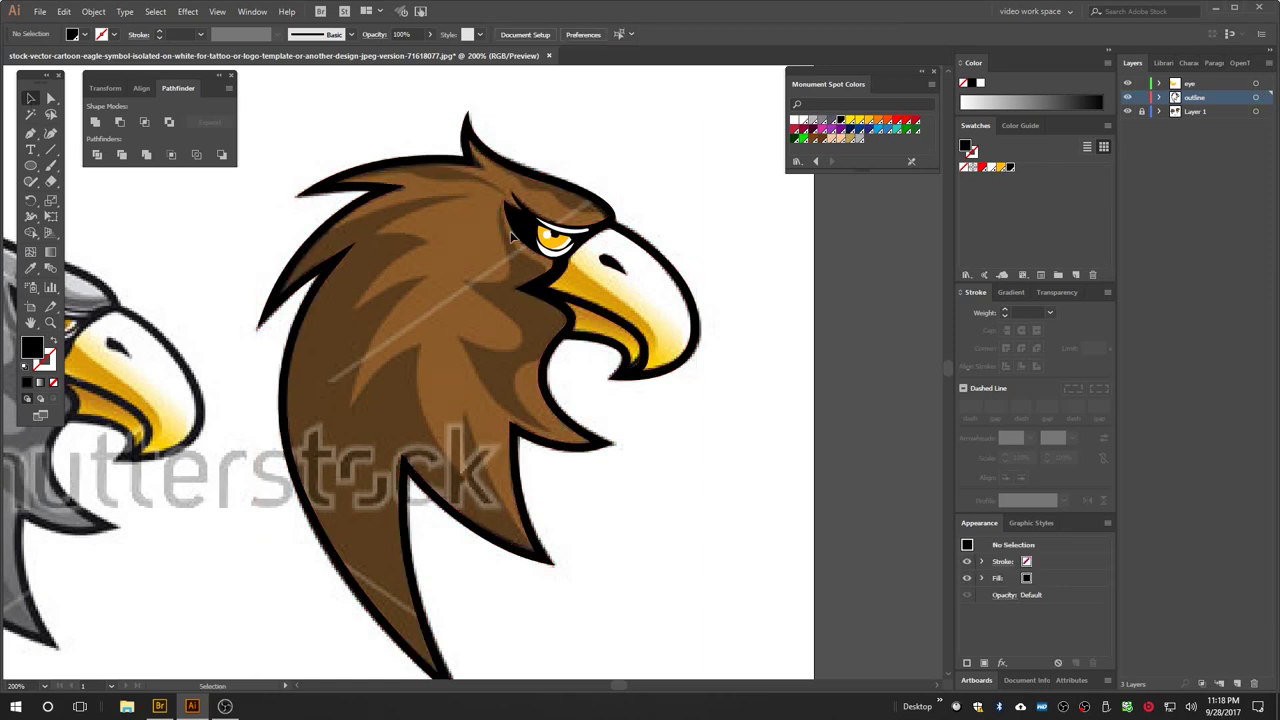
Step: Delete the unused red swatch from the document's swatches
click(984, 168)
click(1093, 274)
Step: Move the outer corner anchor of the white sliver beside the iris slightly toward the black outline, and deselect it
click(51, 323)
drag(749, 305, 756, 311)
alt+click(486, 375)
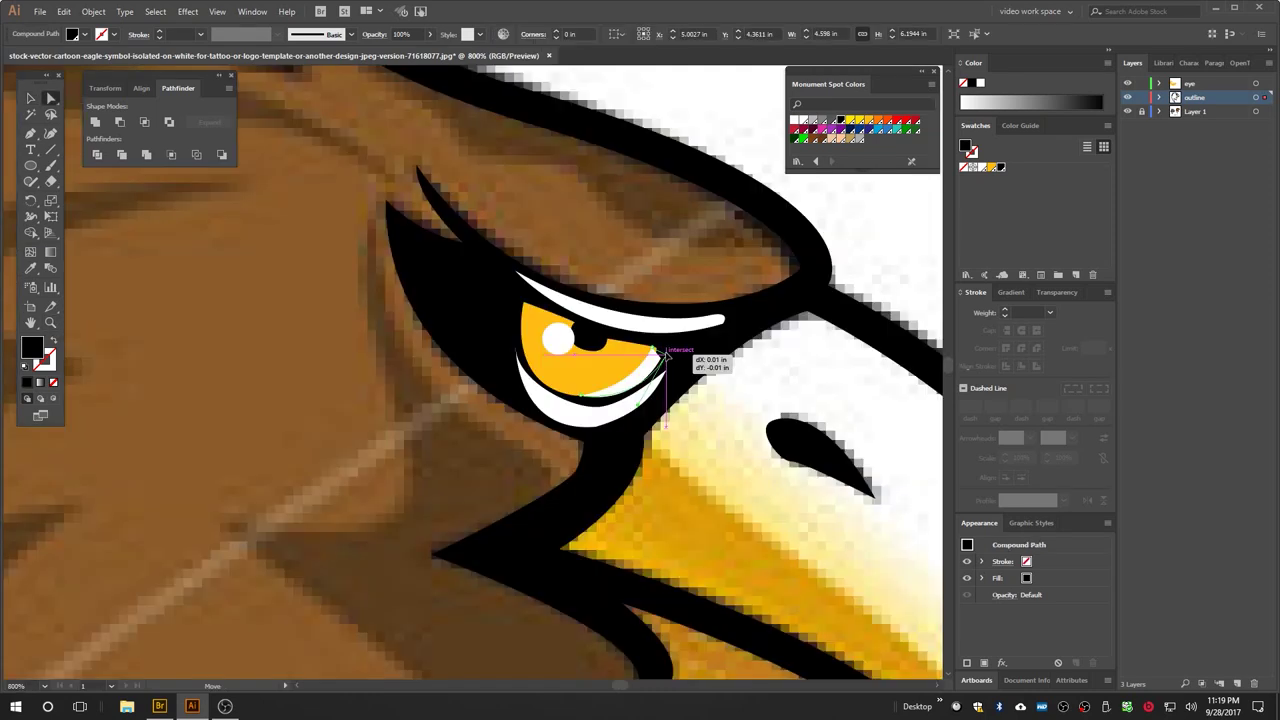
click(665, 350)
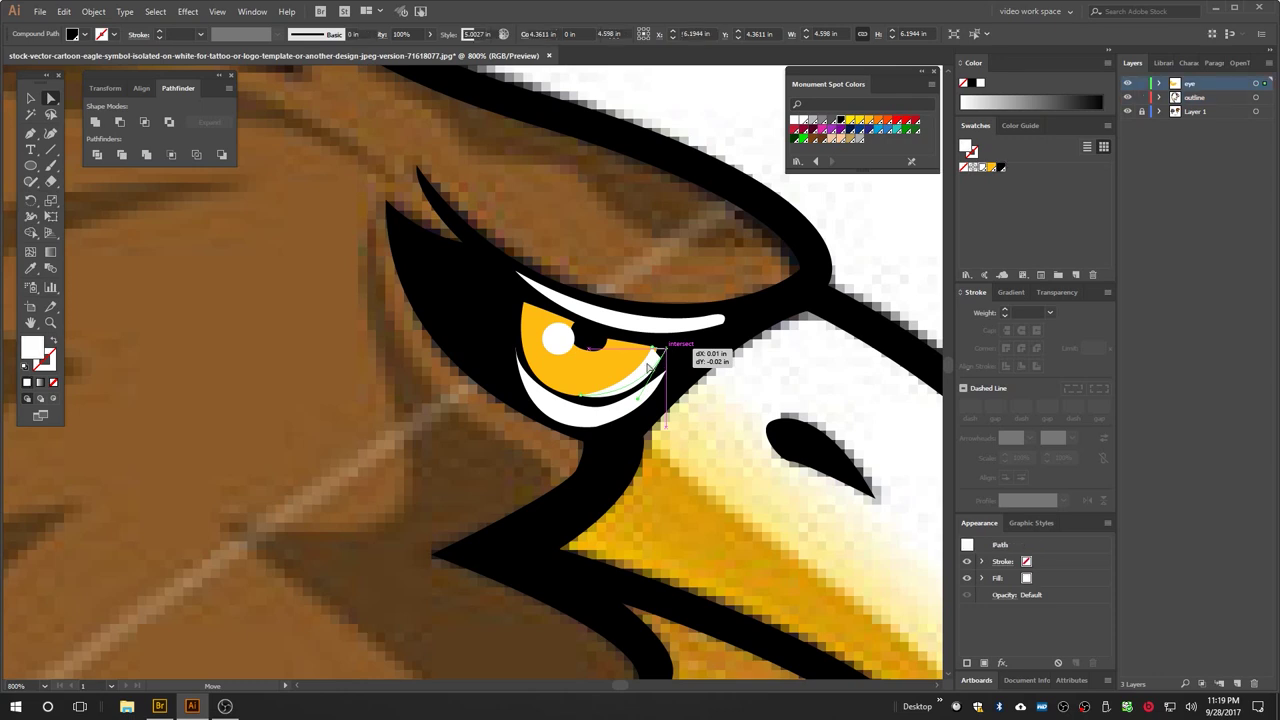
click(280, 343)
Step: Examine the finished eye and the head outline at several zoom levels
key(z)
alt+click(474, 385)
alt+click(470, 382)
alt+click(470, 382)
alt+click(596, 359)
drag(439, 363, 721, 285)
alt+click(566, 336)
alt+click(560, 335)
alt+click(560, 335)
key(space)
drag(218, 528, 658, 300)
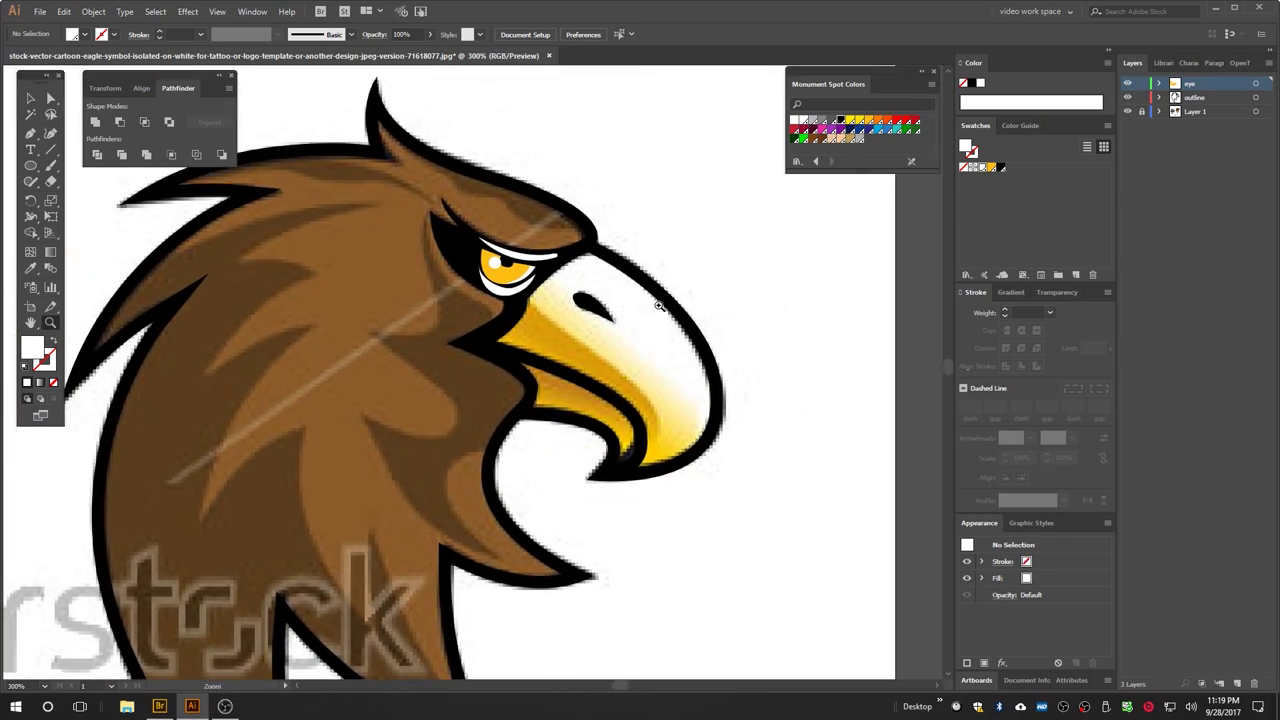
Step: Create a new layer directly beneath the outline layer, and lock the eye layer
click(1205, 98)
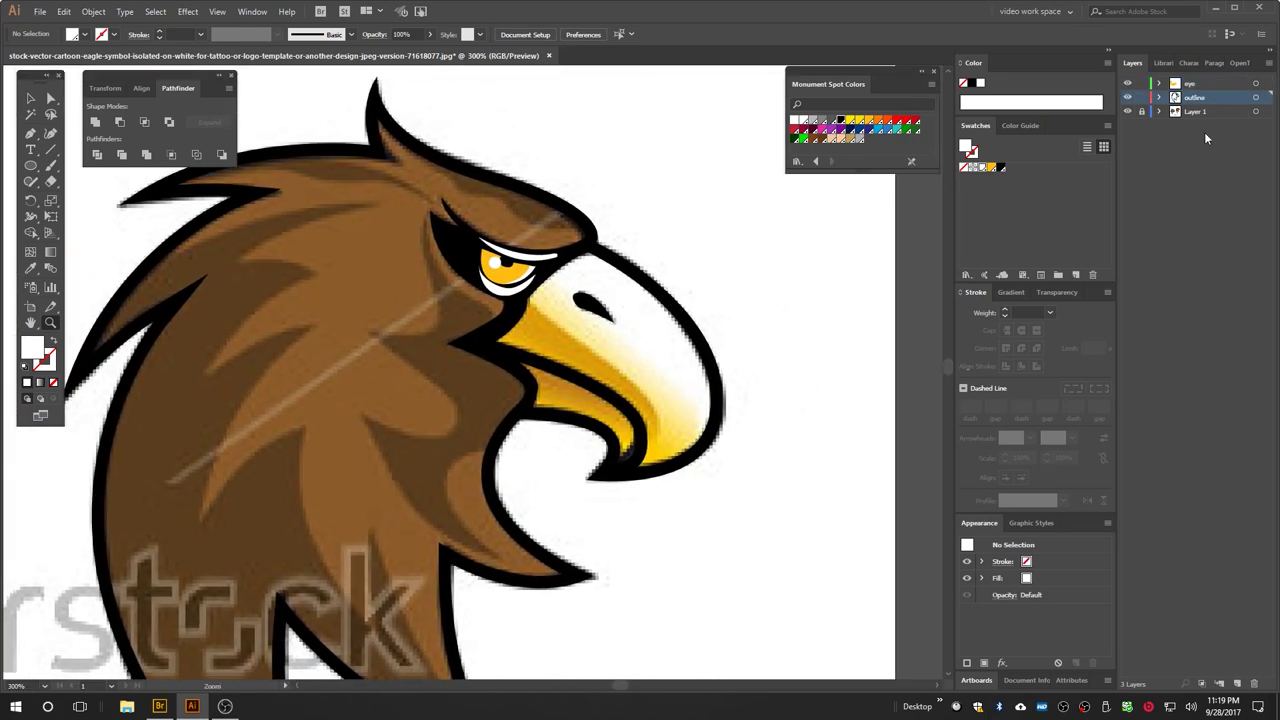
click(1234, 684)
drag(1222, 99, 1219, 114)
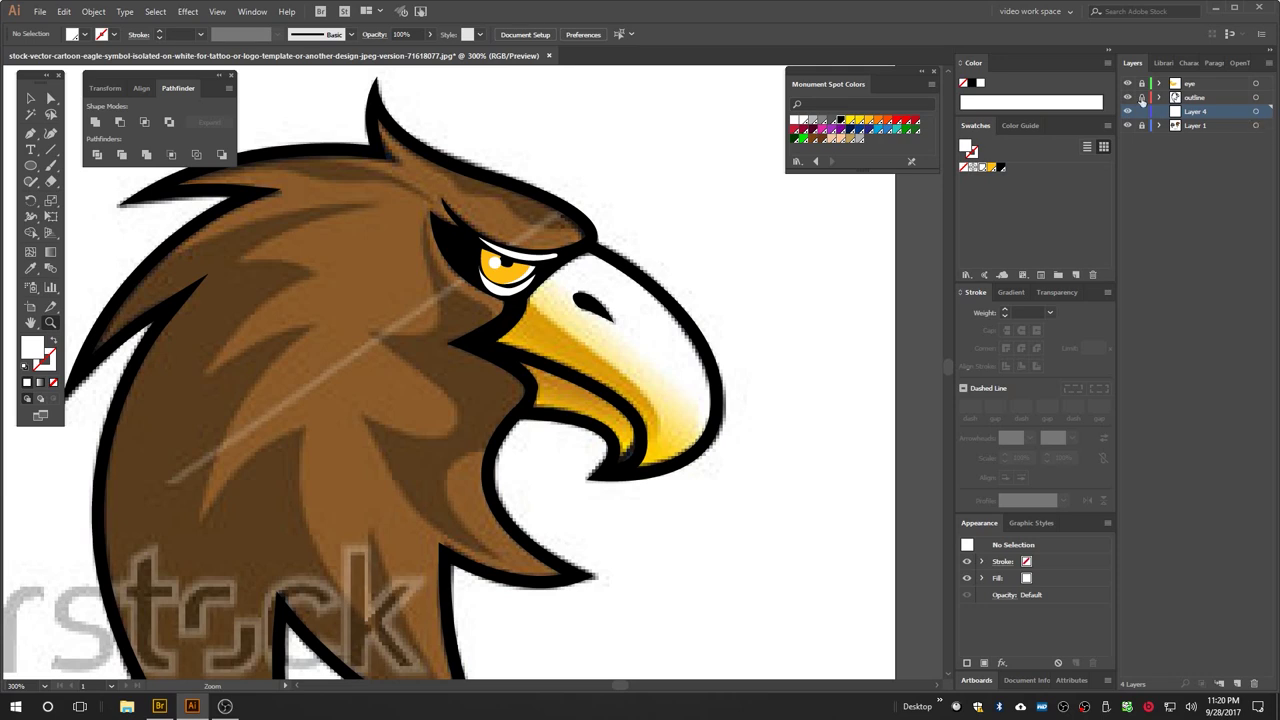
Step: Select the outline layer's artwork and fill the head area with the brown spot color using the Live Paint Bucket
click(1266, 98)
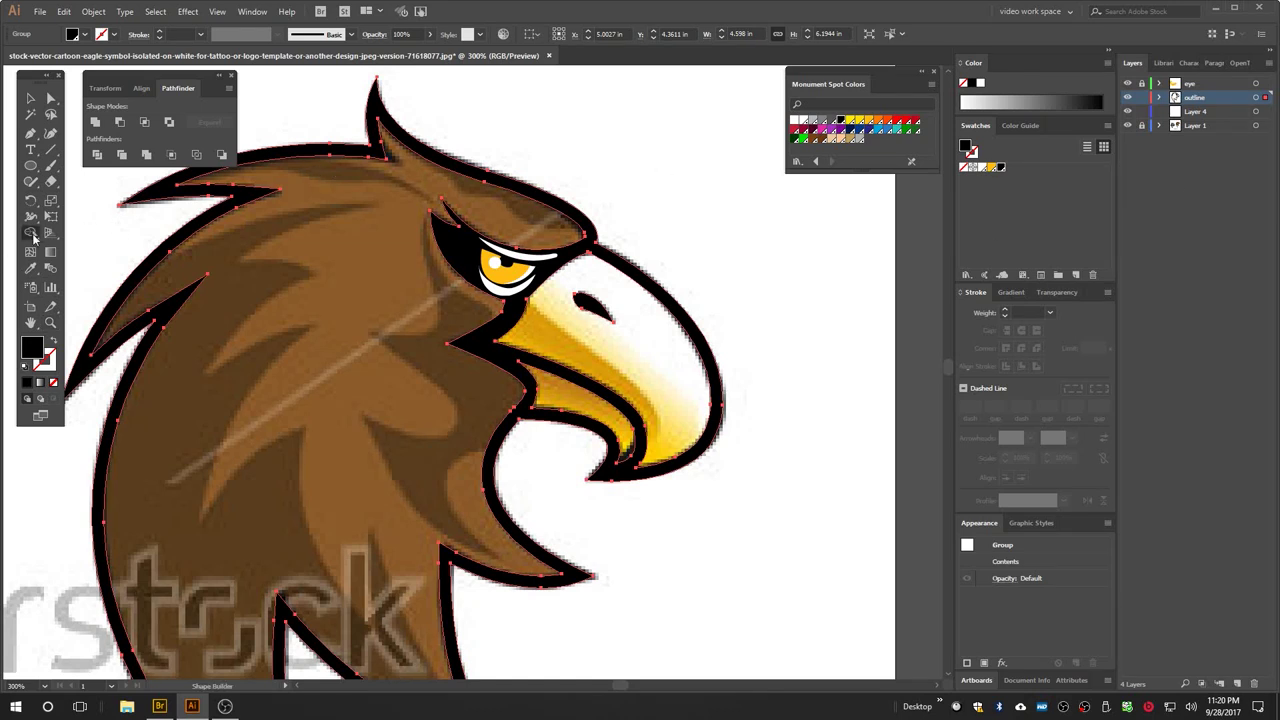
click(31, 232)
click(96, 266)
click(30, 234)
click(92, 250)
click(288, 252)
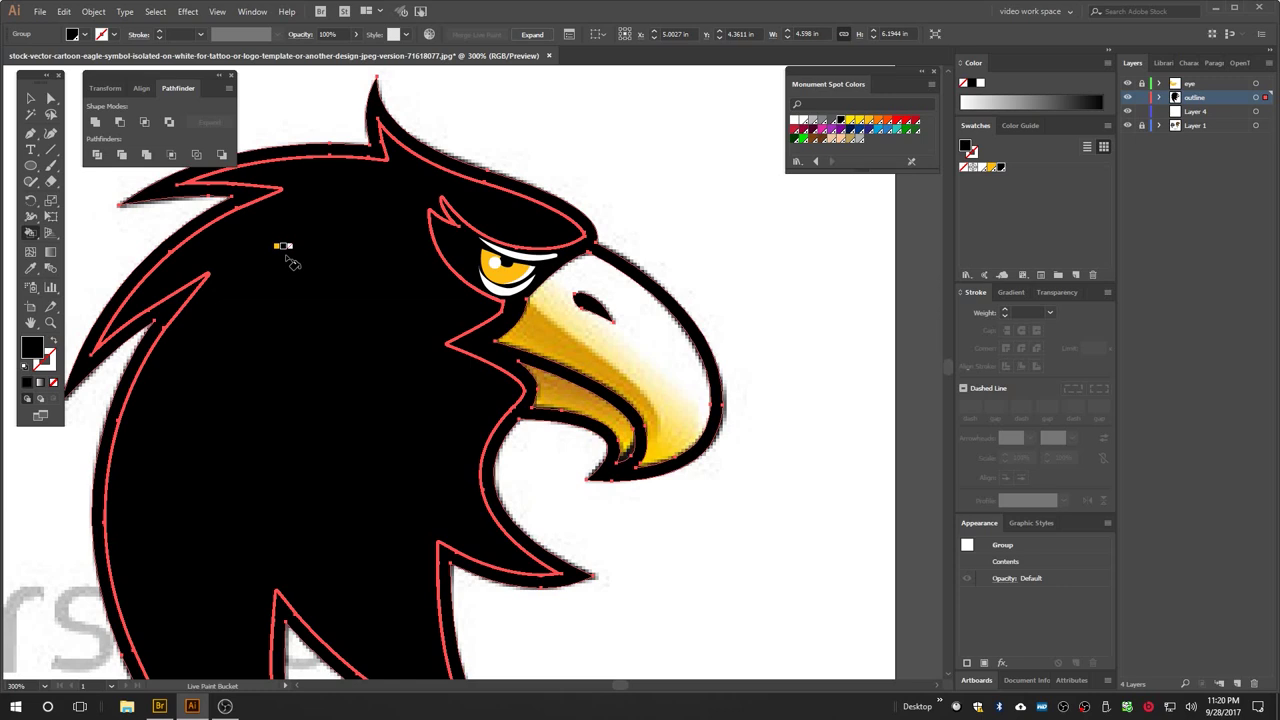
key(ctrl+z)
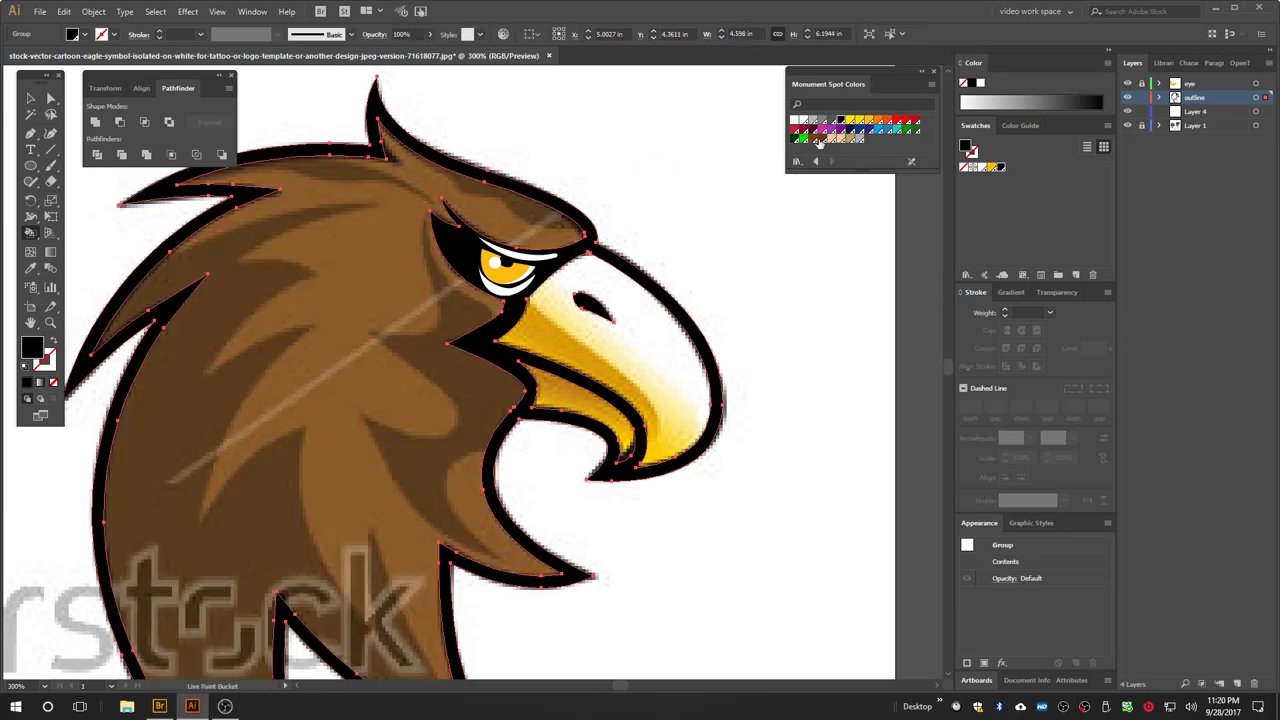
click(813, 139)
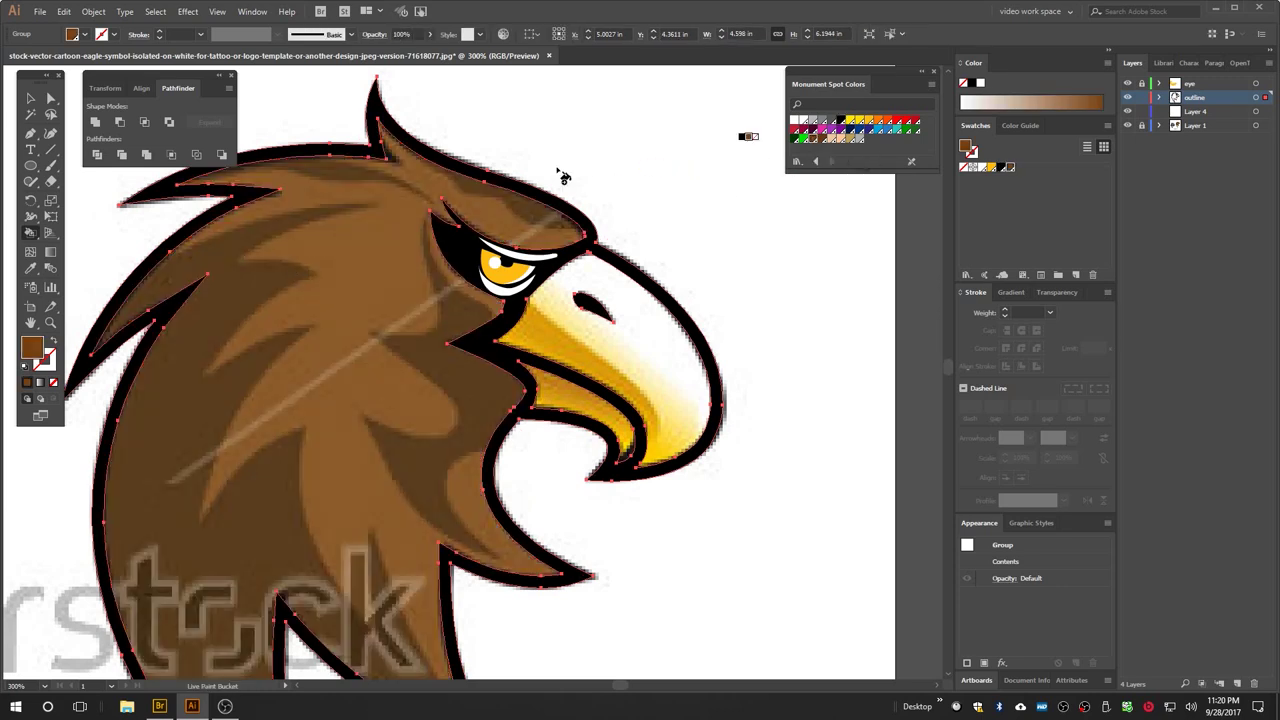
click(293, 250)
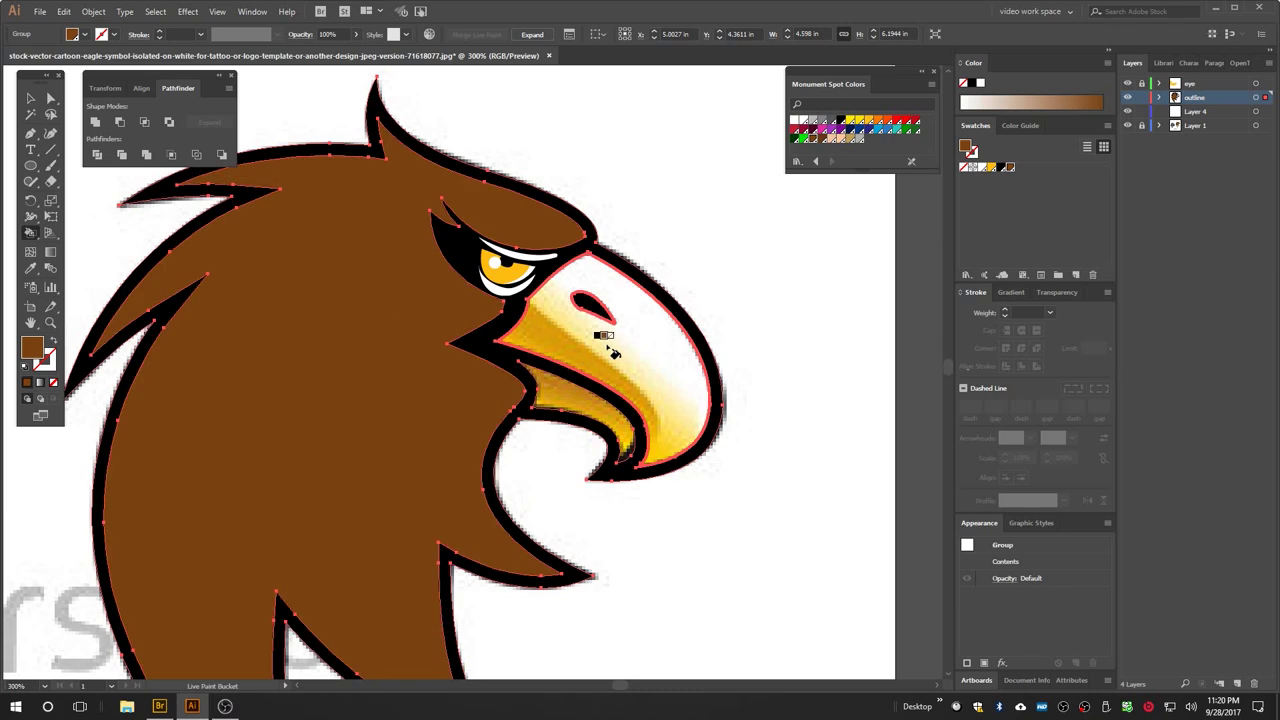
Step: Fill the upper beak with the lemon yellow spot color using the Live Paint Bucket
click(850, 120)
click(596, 385)
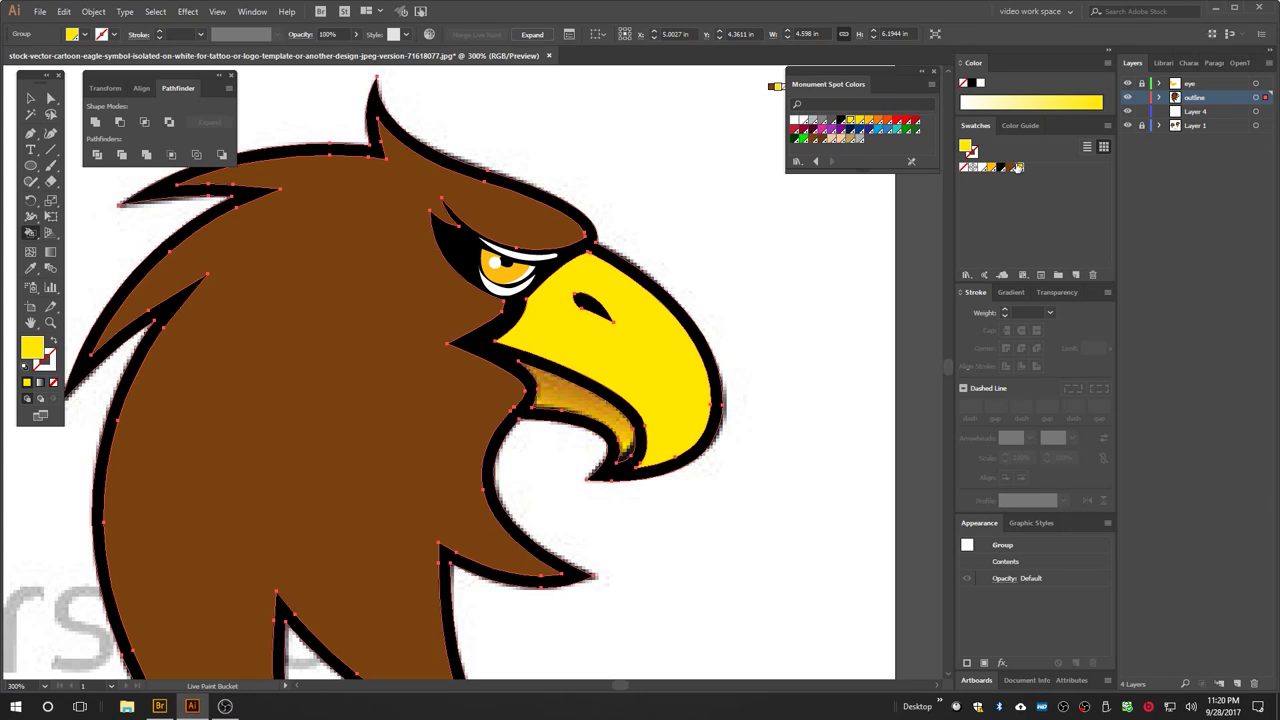
click(1107, 126)
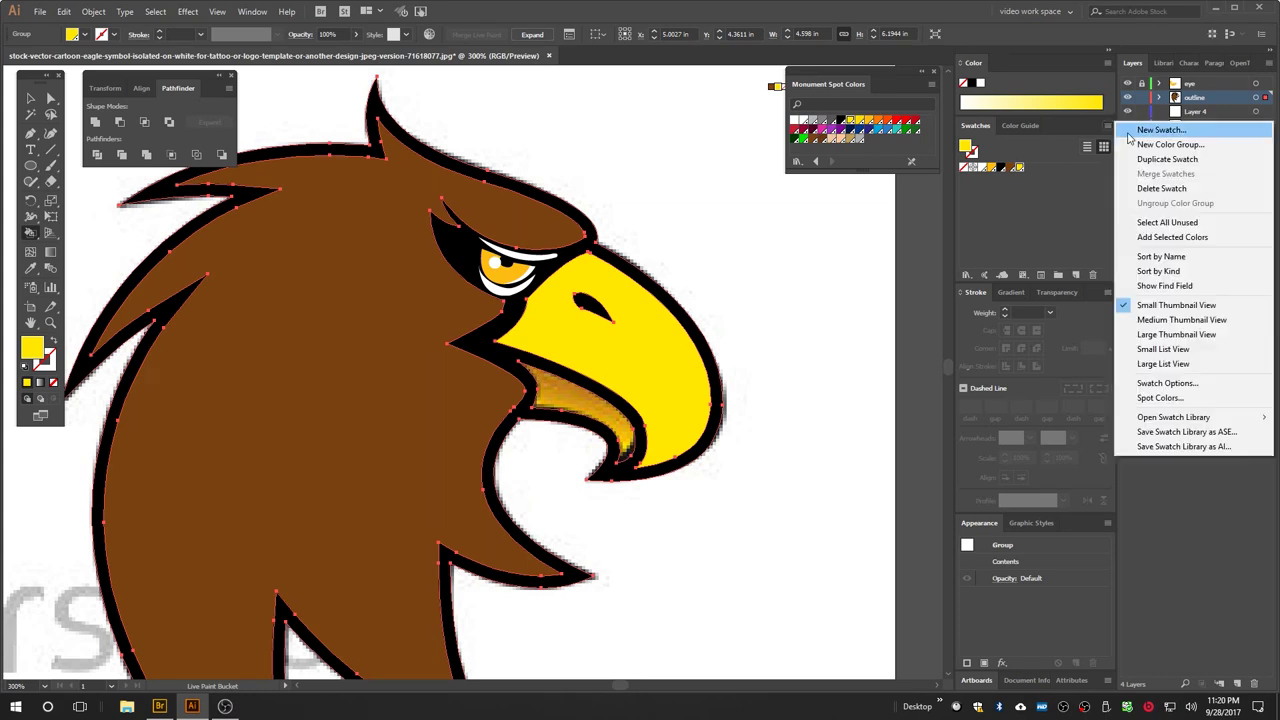
click(1160, 130)
drag(635, 217, 870, 193)
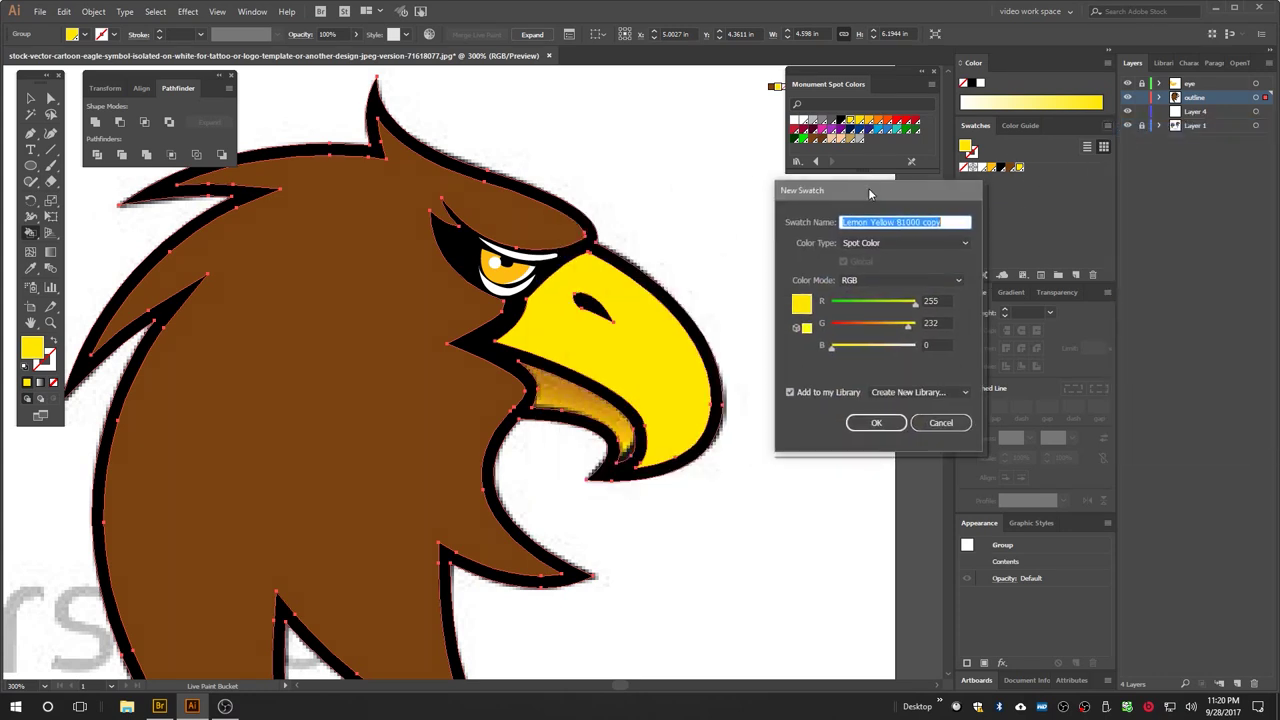
click(939, 422)
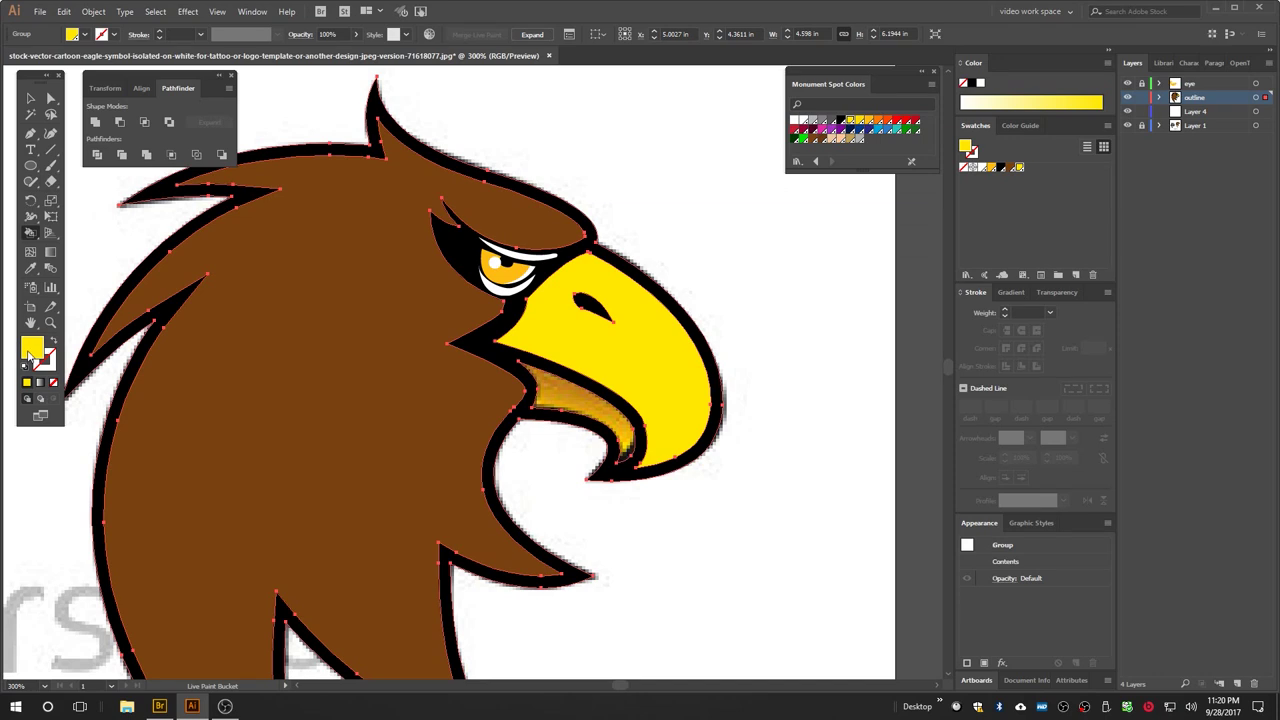
Step: Fill the lower beak area with the same lemon yellow, and deselect the artwork
click(590, 400)
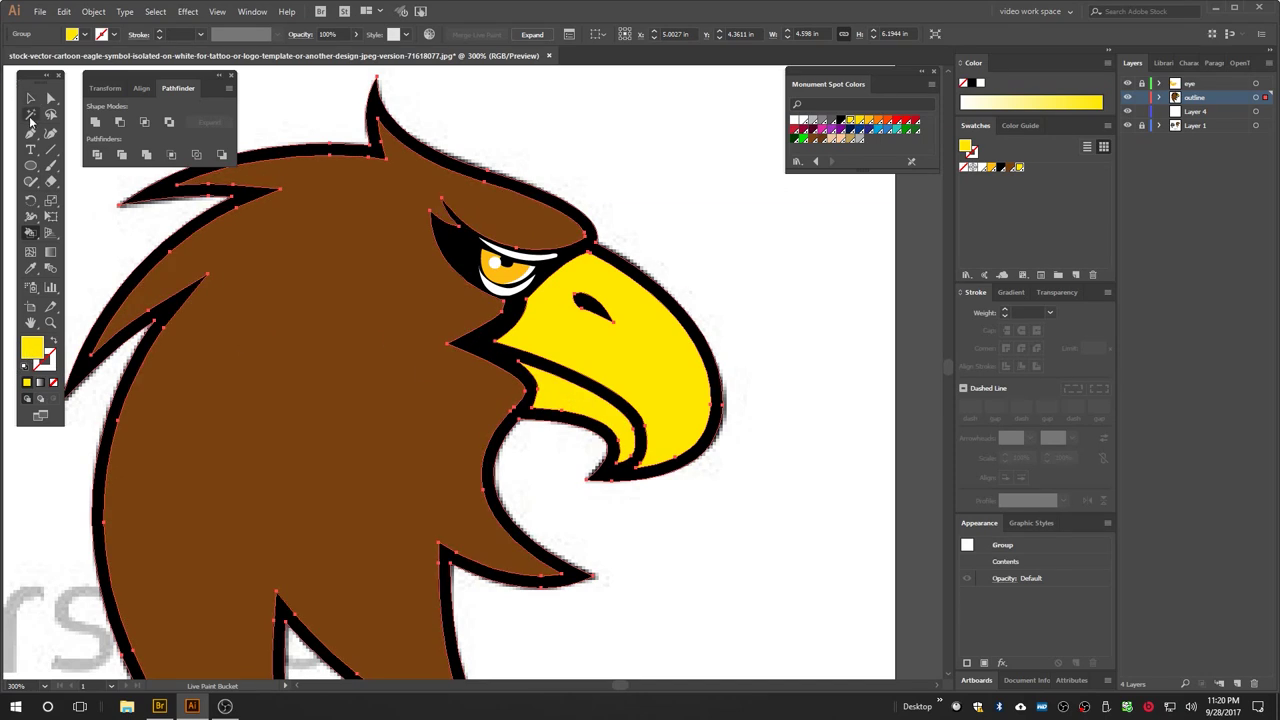
drag(325, 432, 384, 390)
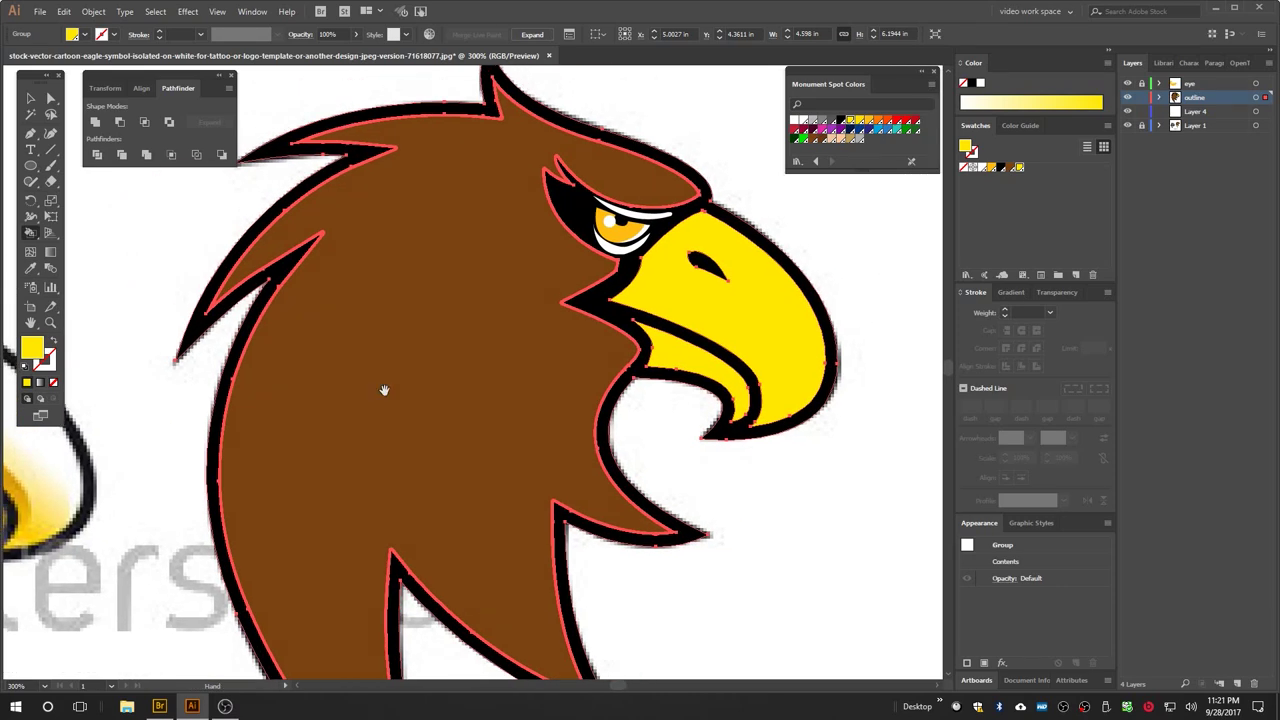
click(30, 97)
click(129, 273)
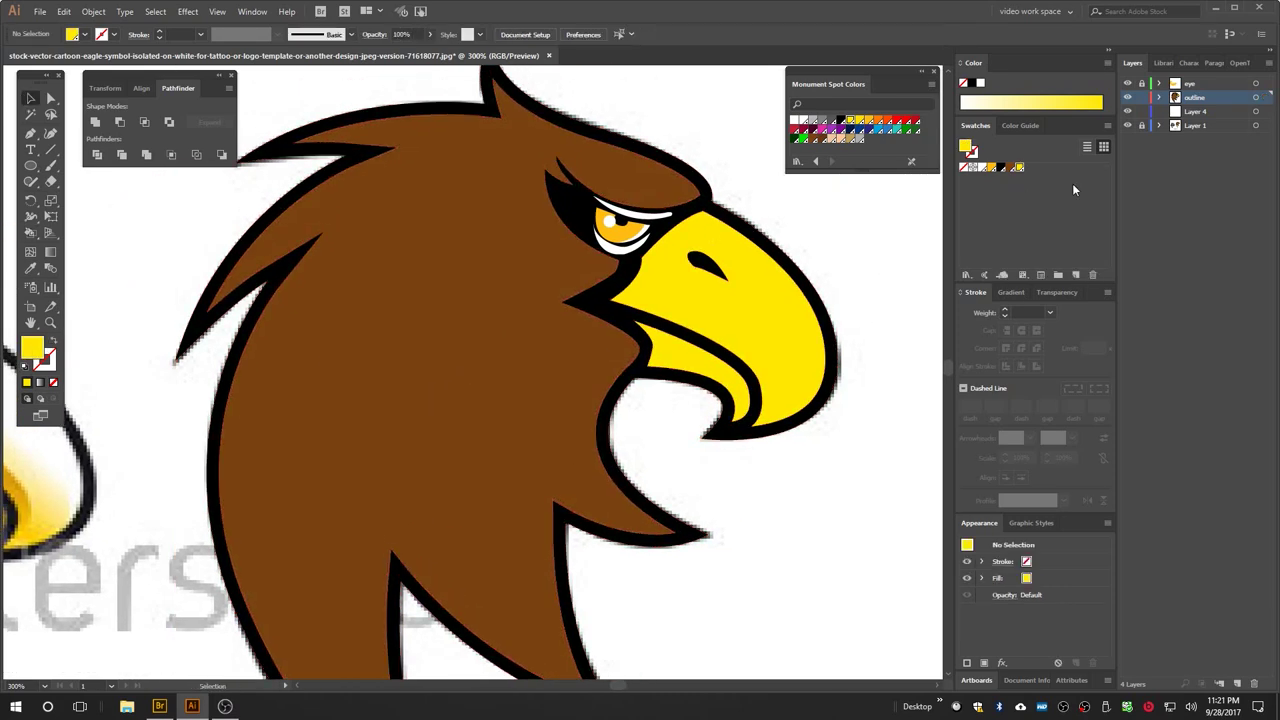
Step: Expand the outline layer's Live Paint group into regular paths, and add two empty layers above the outline layer
click(1159, 98)
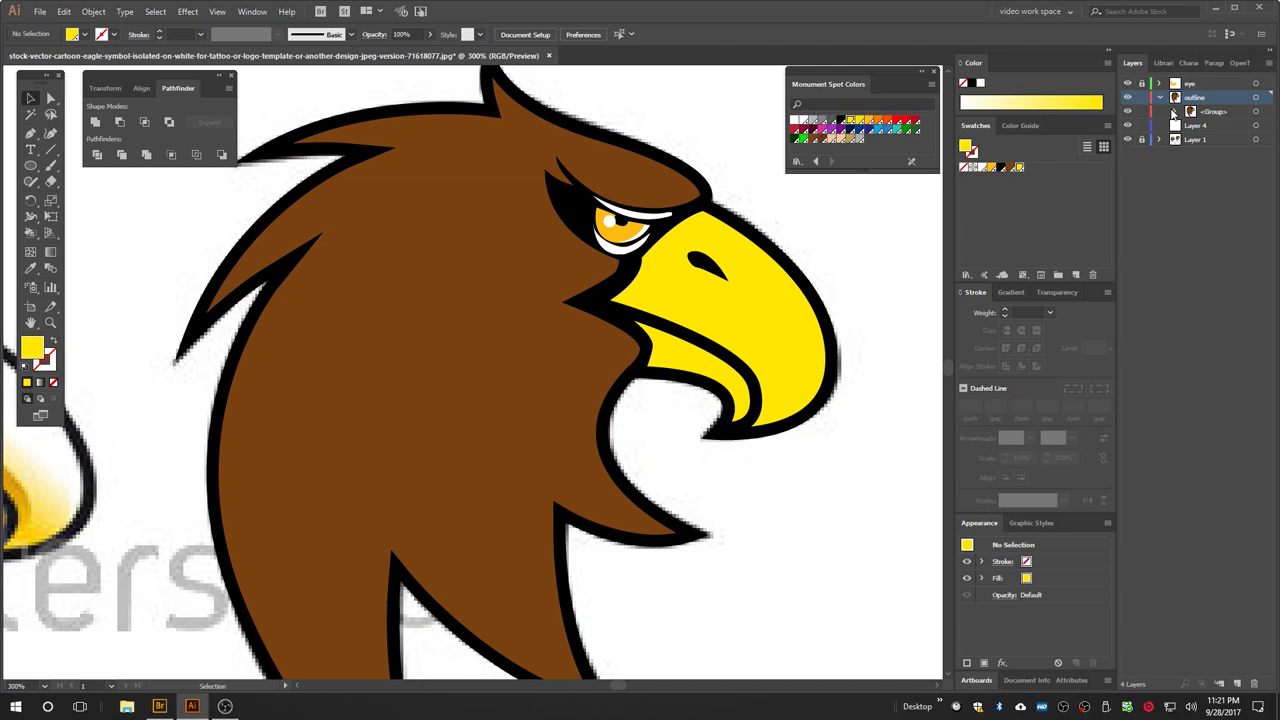
click(1174, 111)
click(1268, 97)
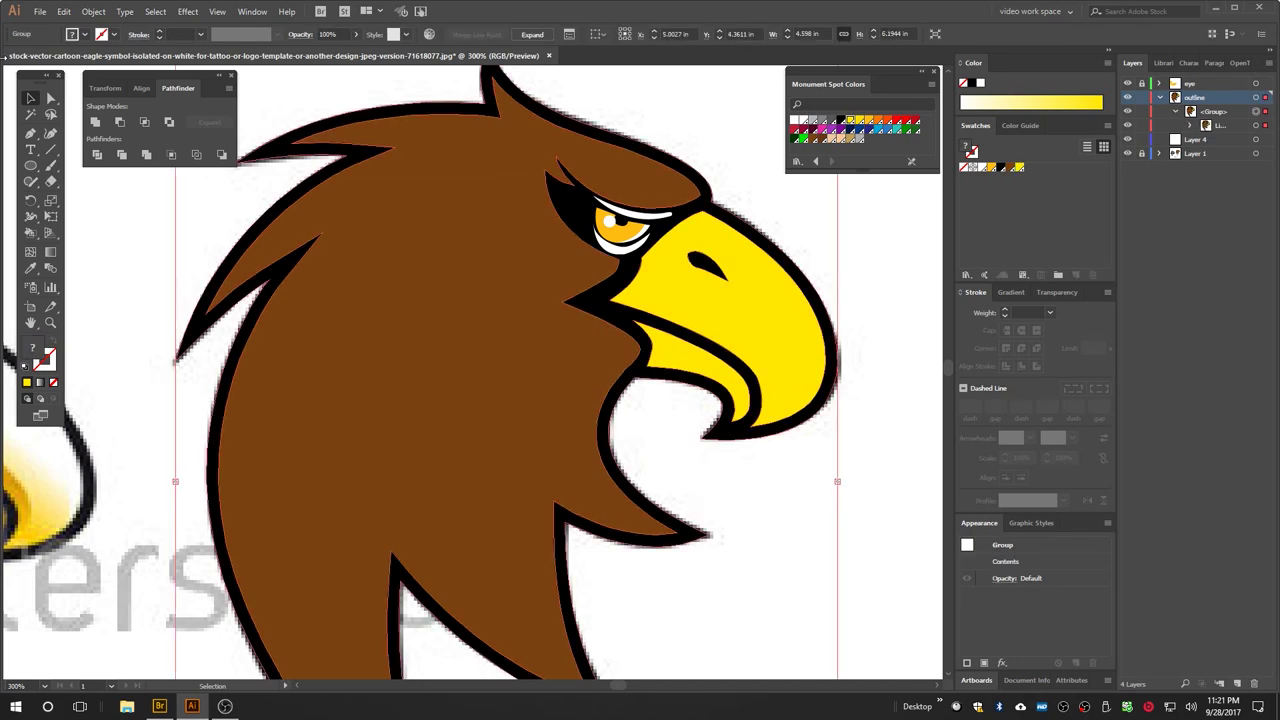
click(93, 11)
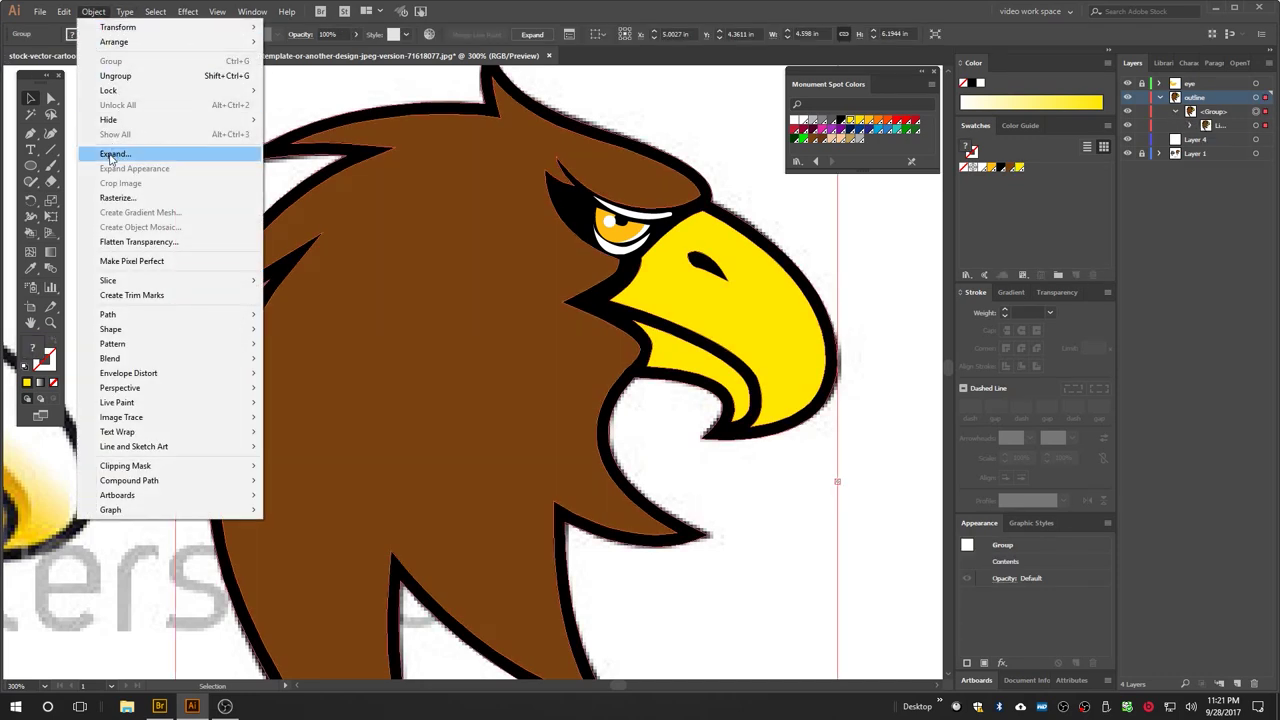
click(110, 152)
click(607, 427)
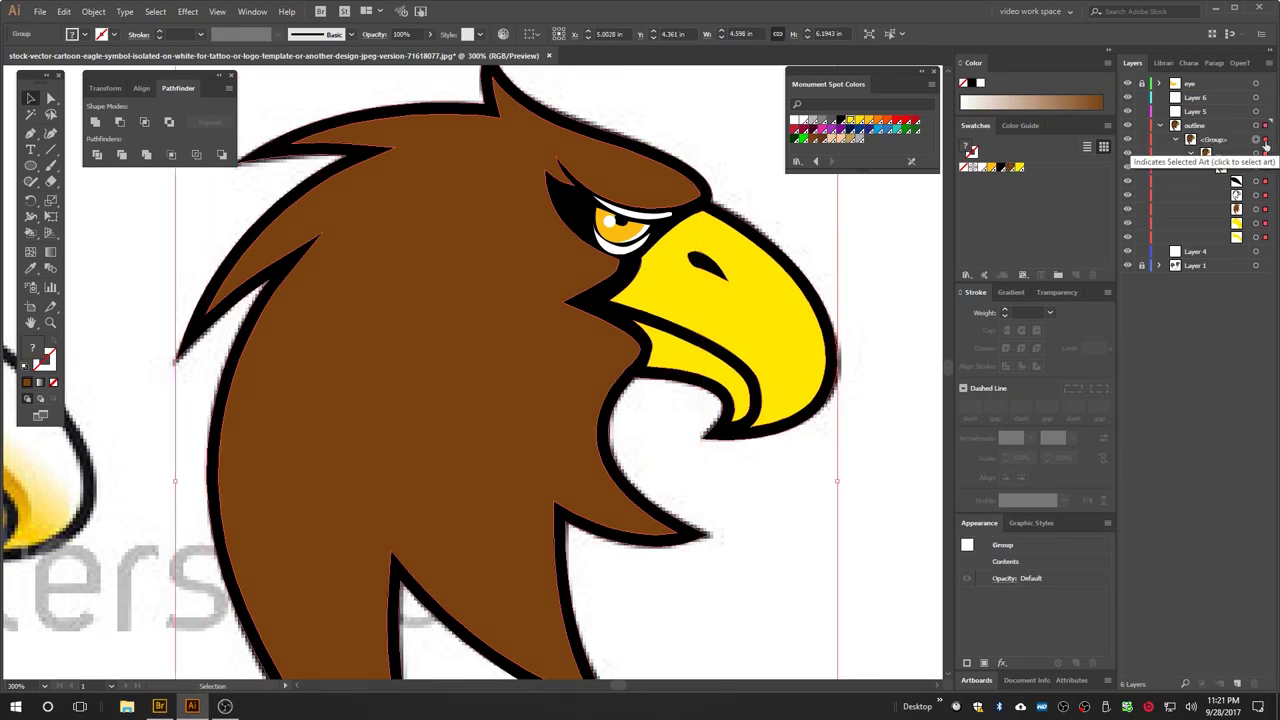
Step: Ungroup the expanded outline artwork repeatedly until its paths sit separately on the outline layer
click(91, 12)
click(115, 76)
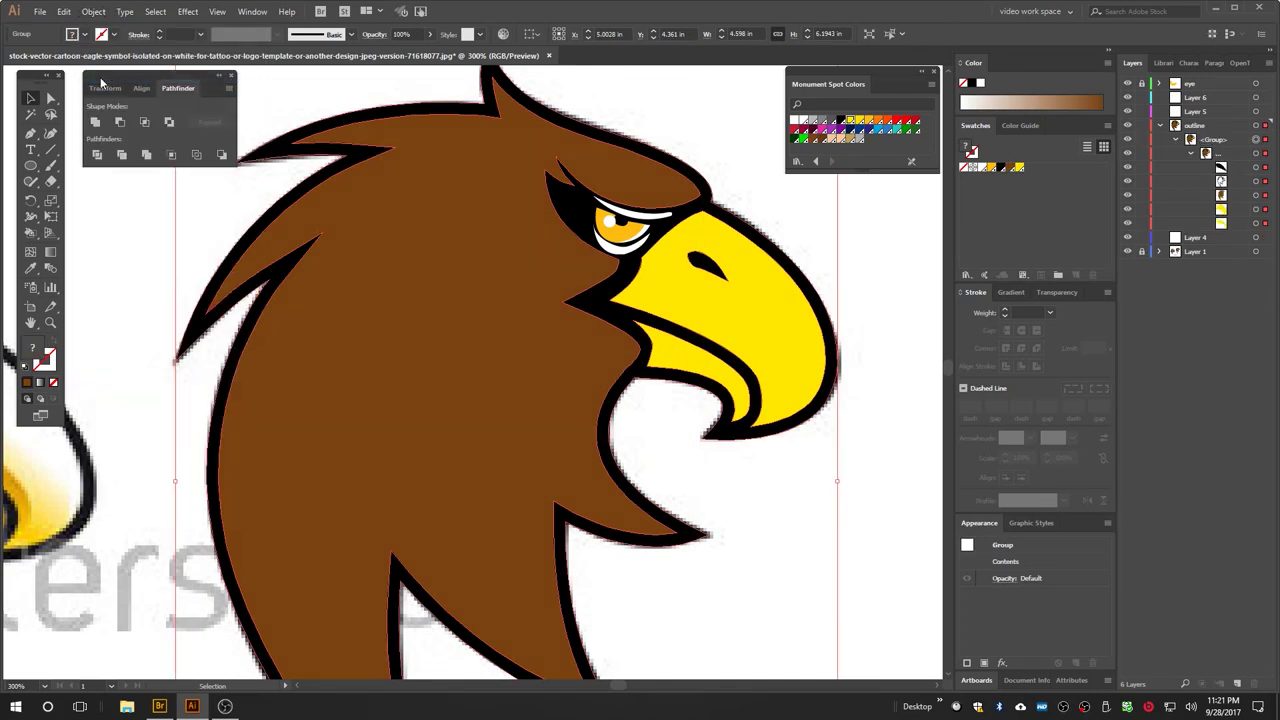
click(93, 11)
click(115, 76)
click(141, 88)
click(178, 88)
click(93, 11)
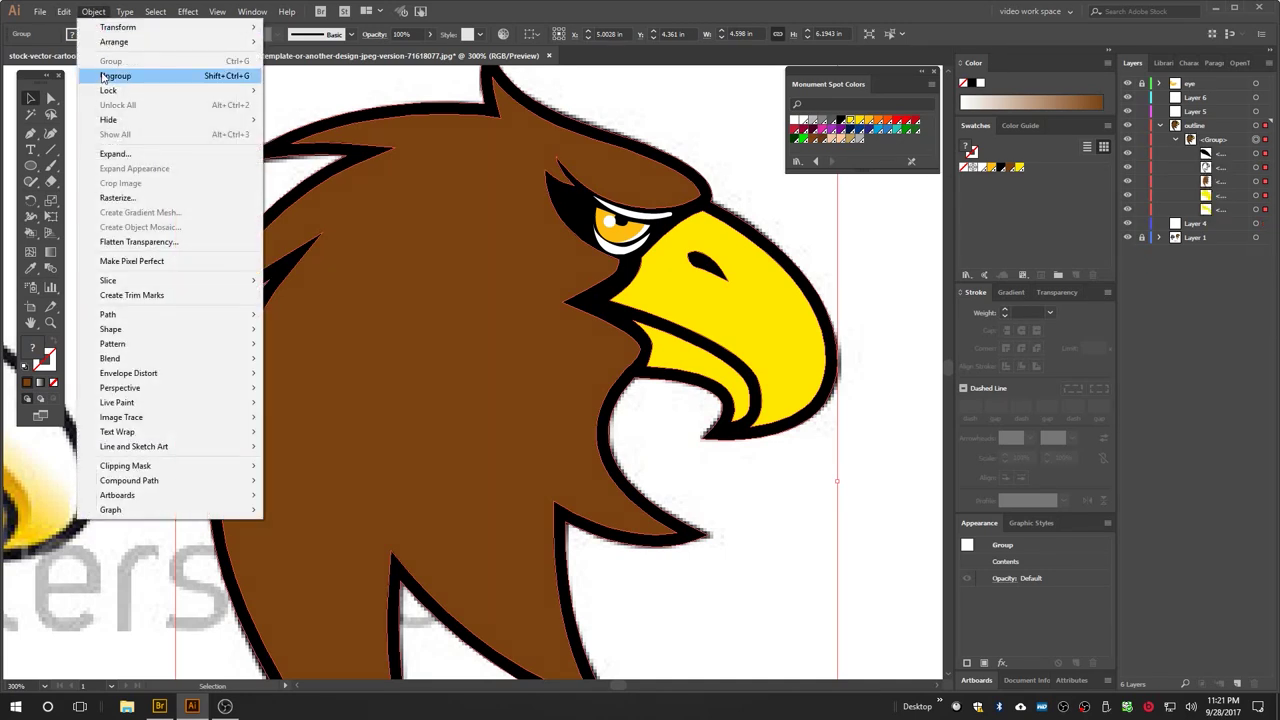
click(115, 76)
Step: Move the brown head shape to Layer 5 and the two yellow beak shapes to Layer 4
click(1228, 170)
drag(1228, 178, 1217, 120)
click(1220, 170)
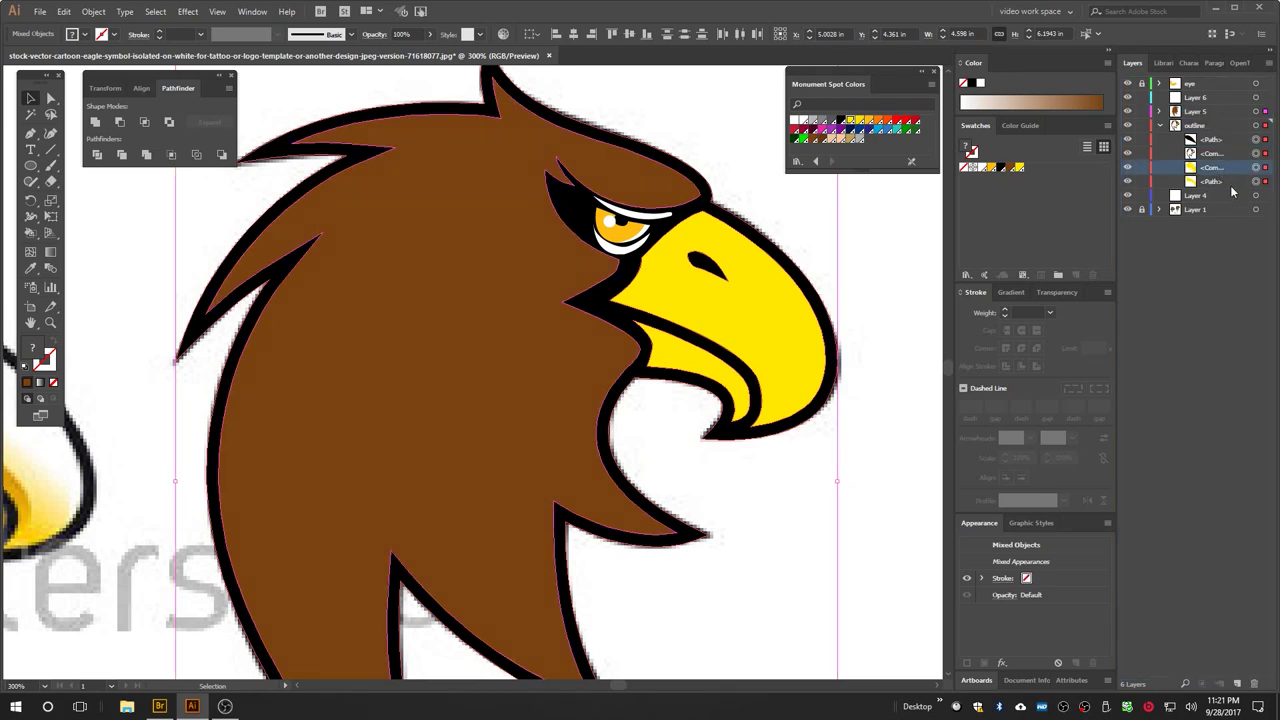
shift+click(1230, 182)
drag(1229, 169, 1224, 197)
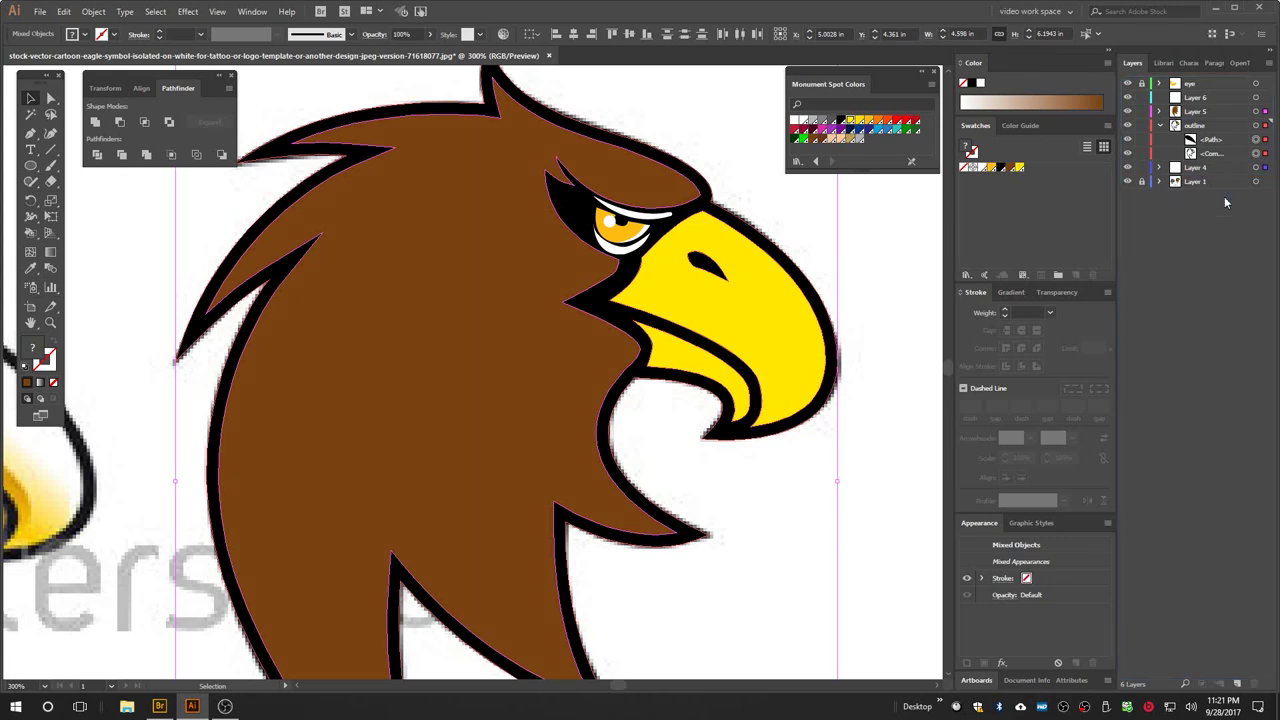
Step: Group the nostril with the black outline on the outline layer, and toggle the layer's visibility to check it
click(1266, 140)
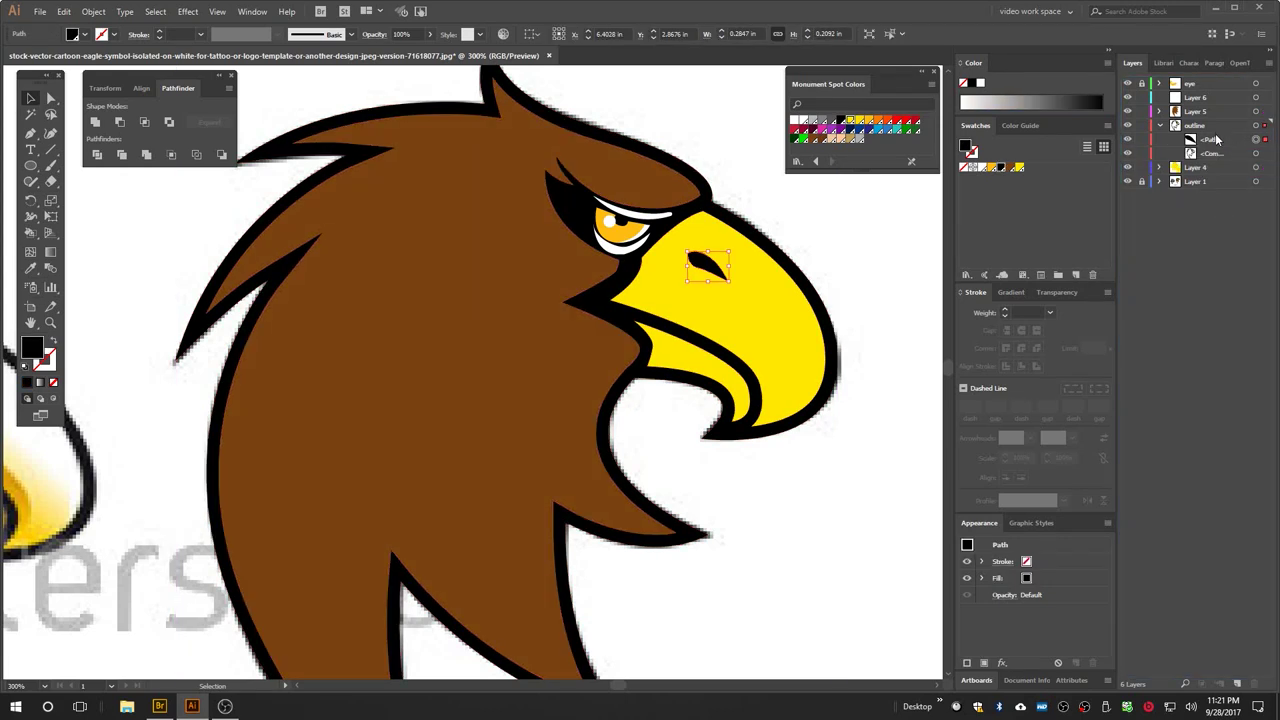
click(1258, 127)
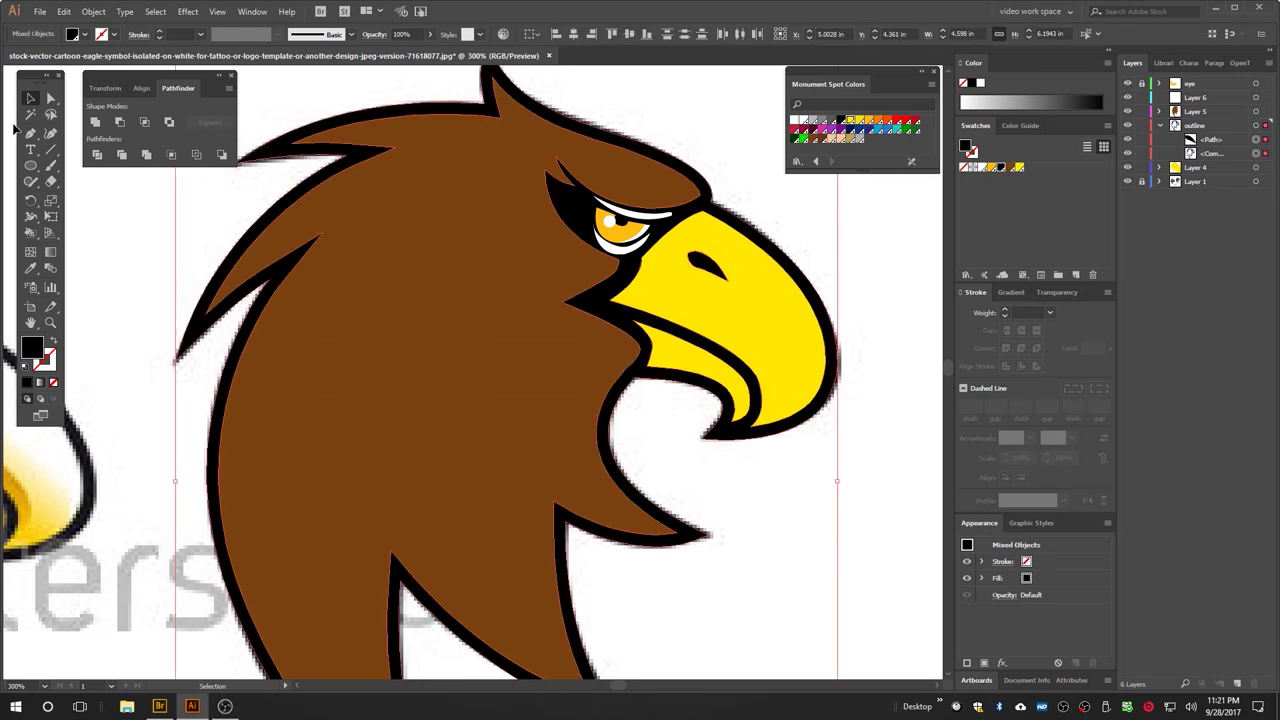
key(ctrl+g)
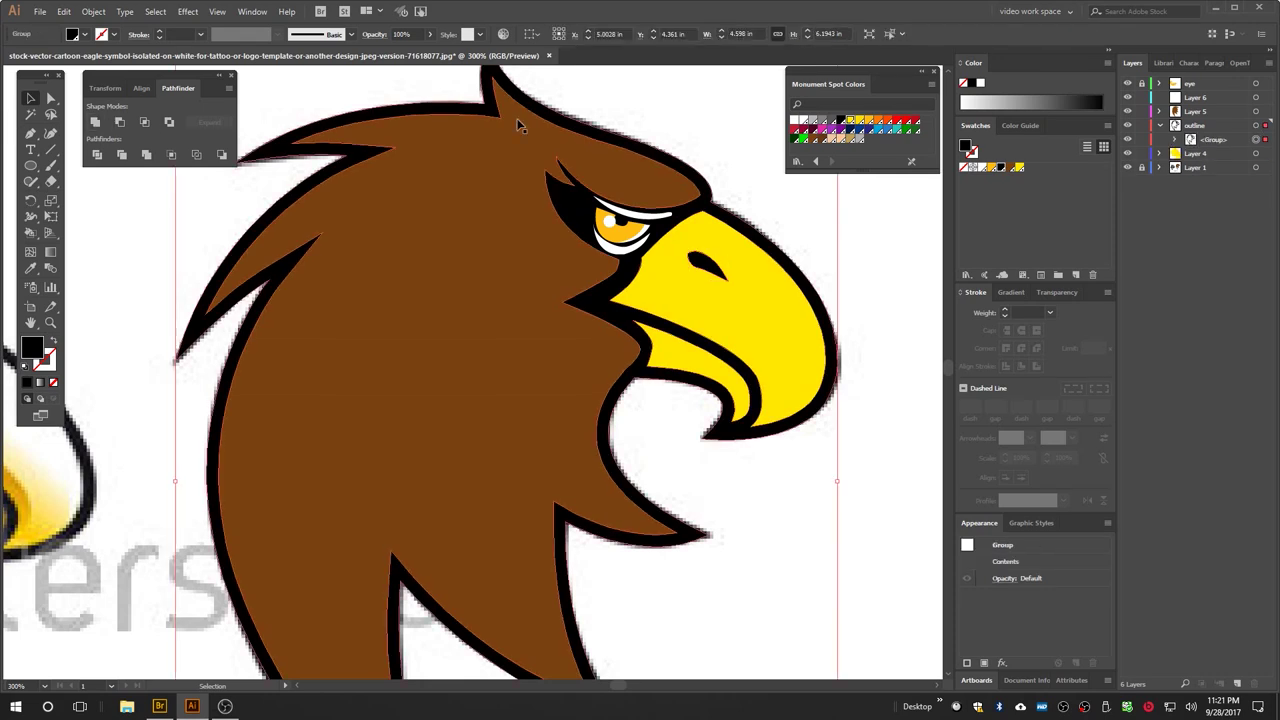
click(1128, 126)
click(1128, 126)
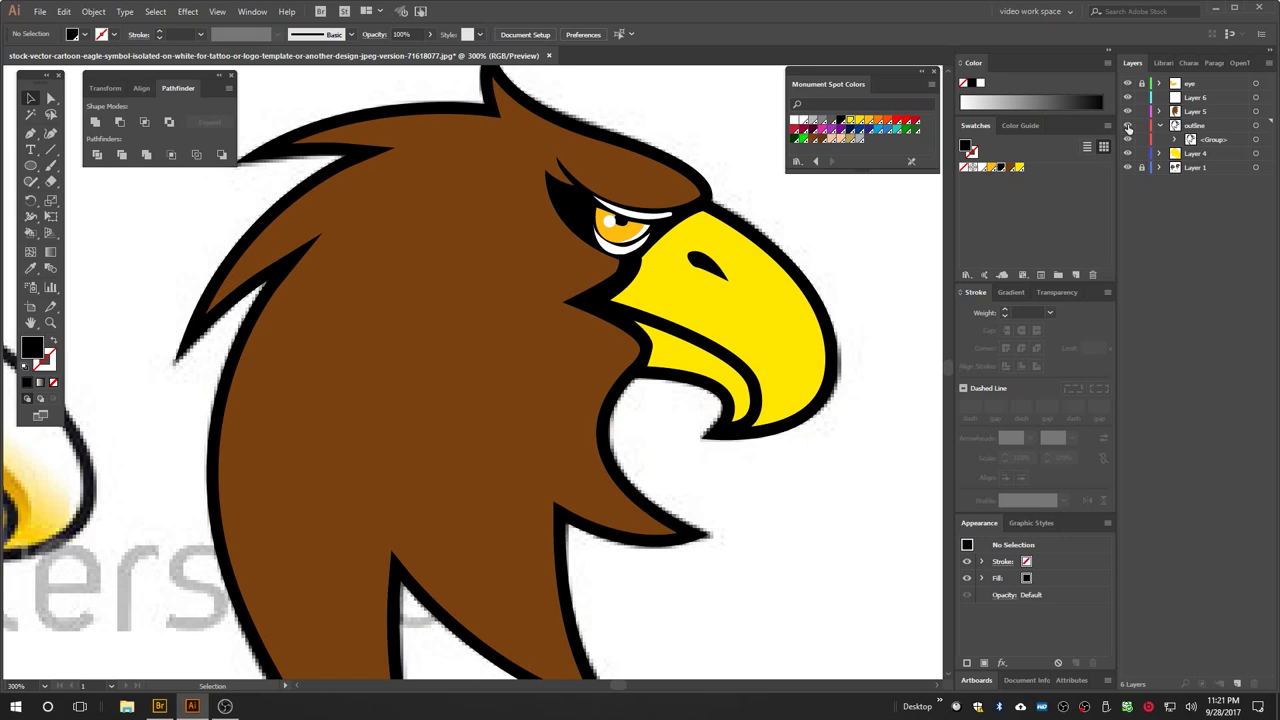
Step: Move the brown Layer 5 below the yellow Layer 4, and collapse the outline layer's contents
click(1192, 114)
drag(1196, 118, 1198, 172)
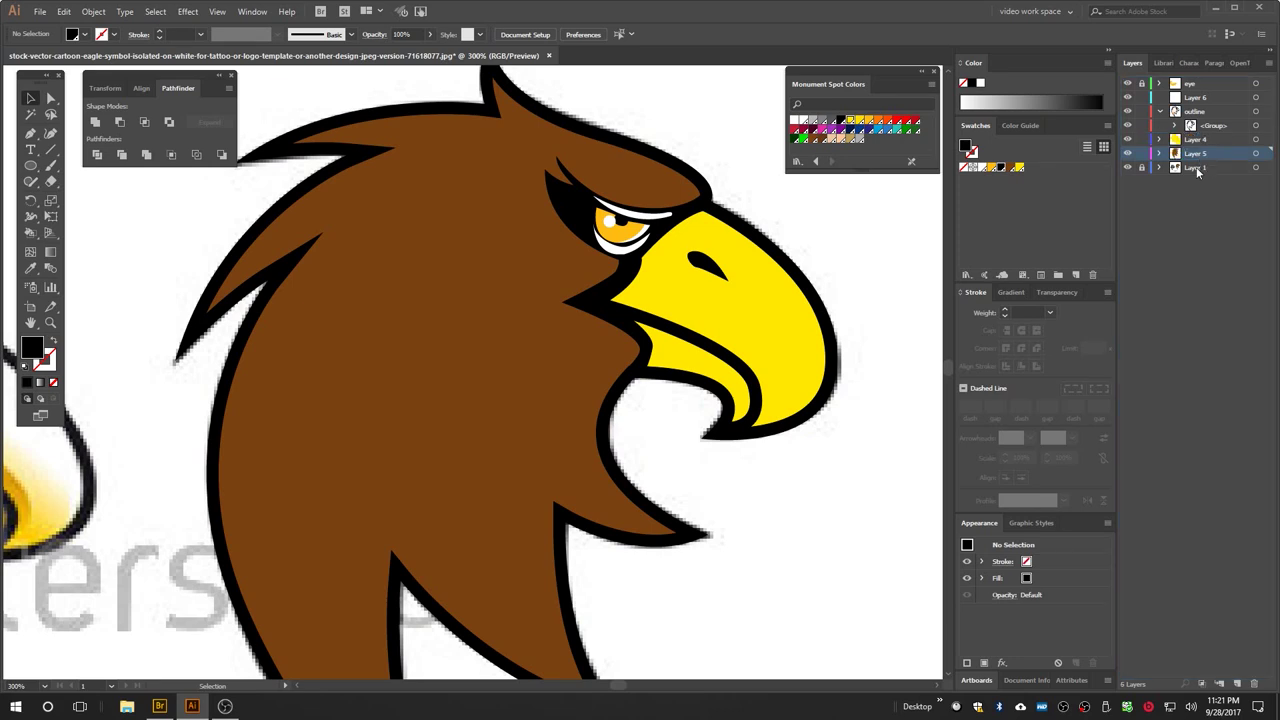
click(1159, 112)
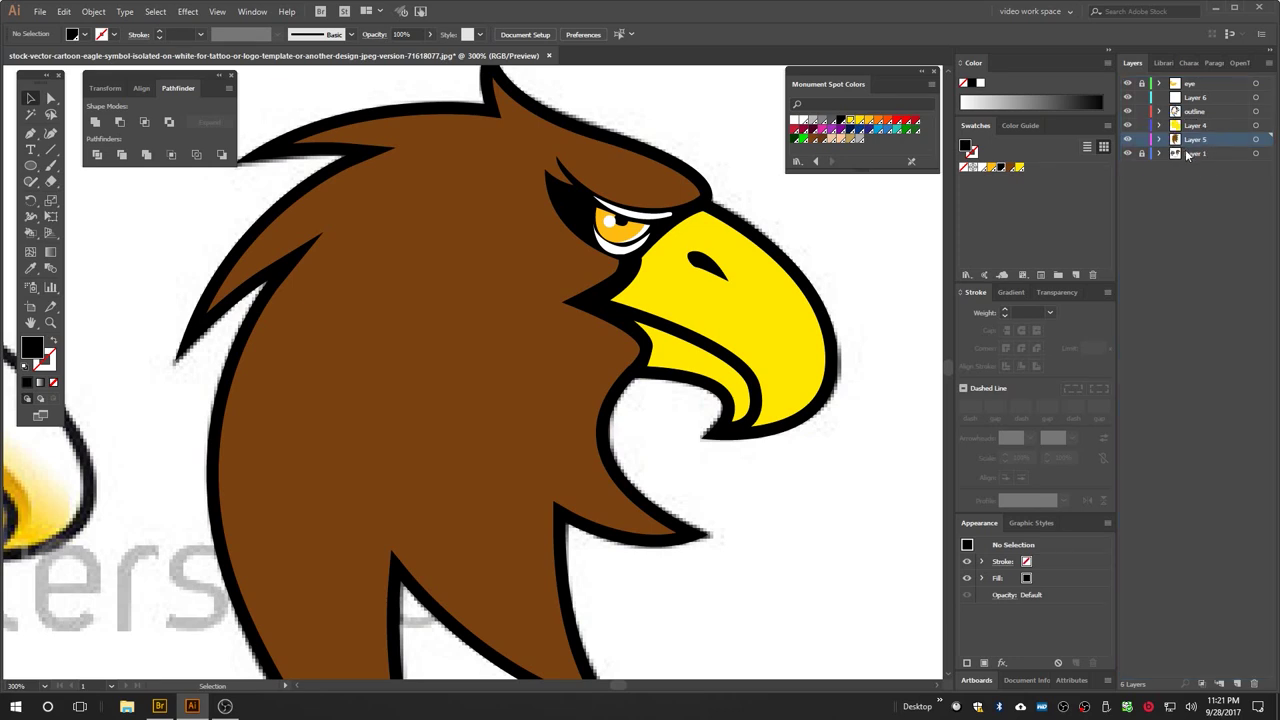
Step: Hide the yellow beak layer, Layer 4, and open the PANTONE+ Solid Coated color book as a swatch library
click(1192, 128)
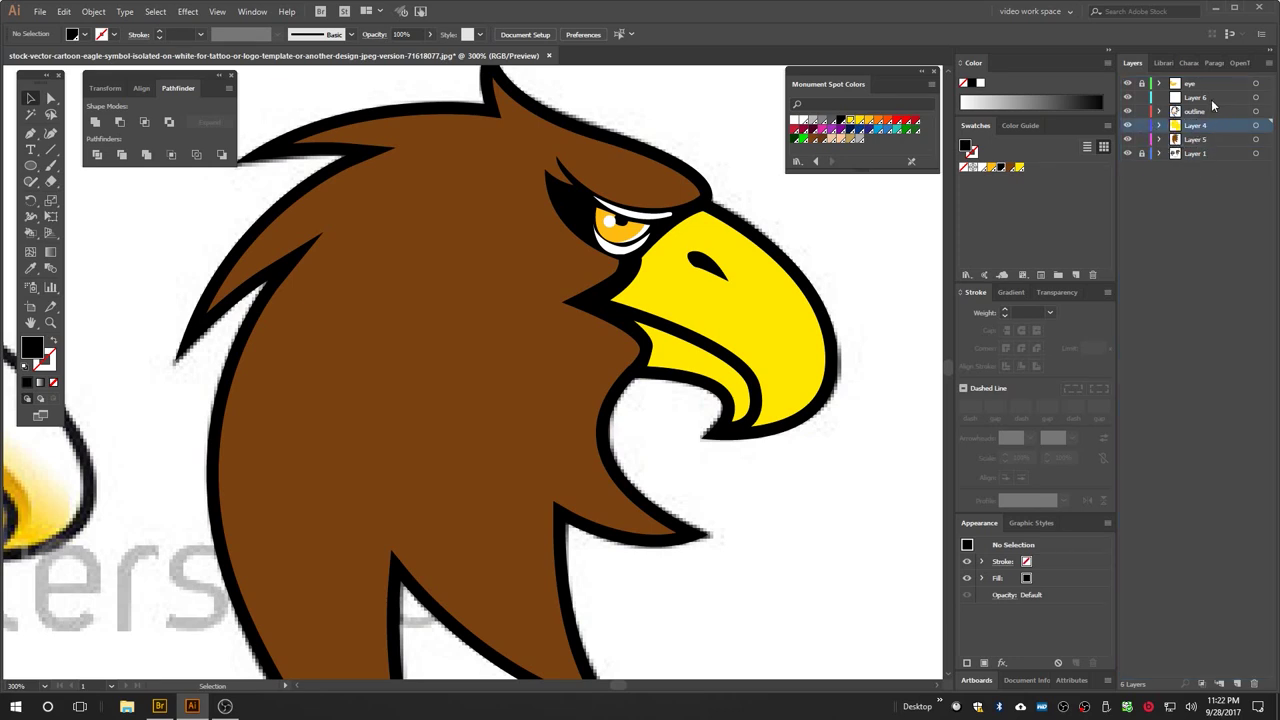
click(1127, 125)
click(1107, 125)
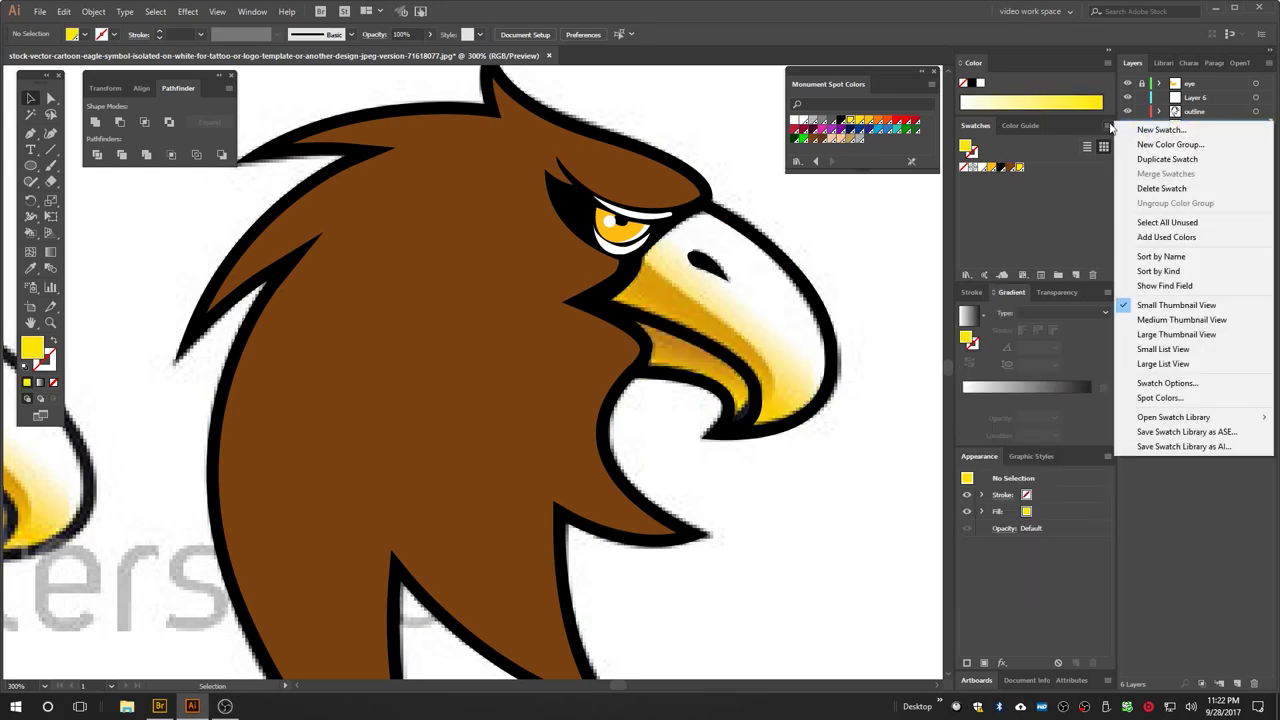
mouse_move(1188, 418)
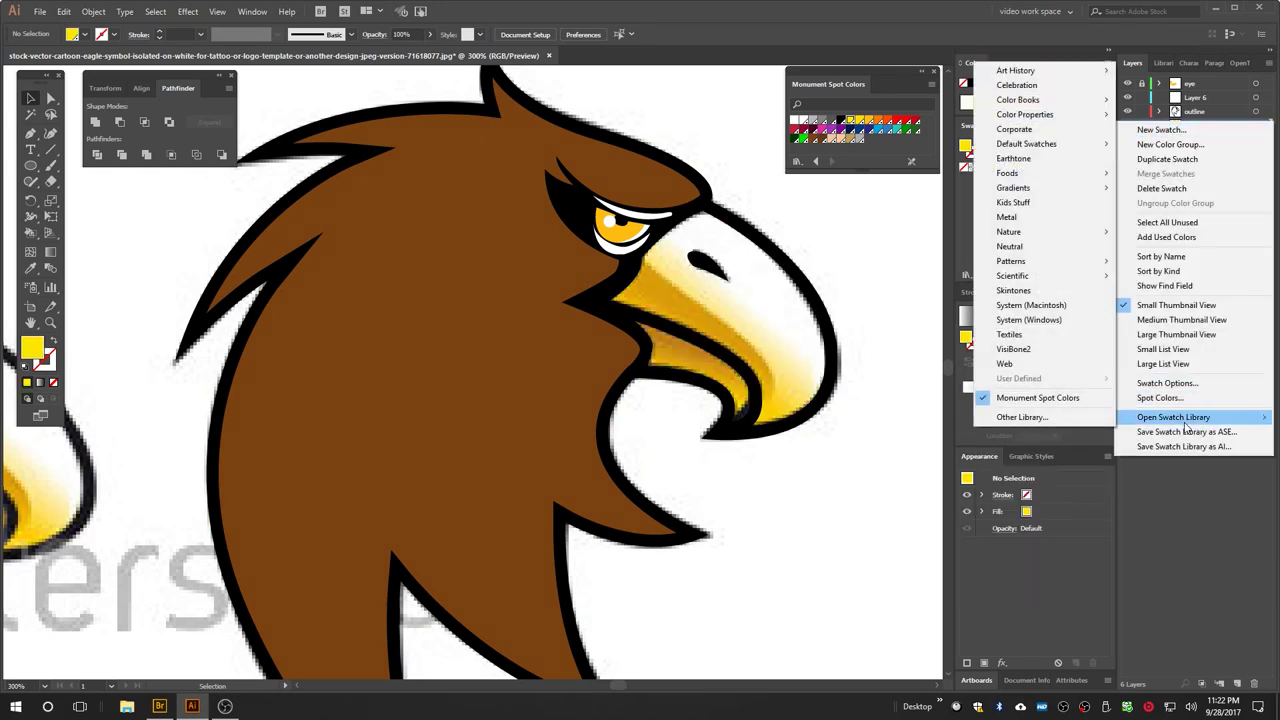
mouse_move(1060, 100)
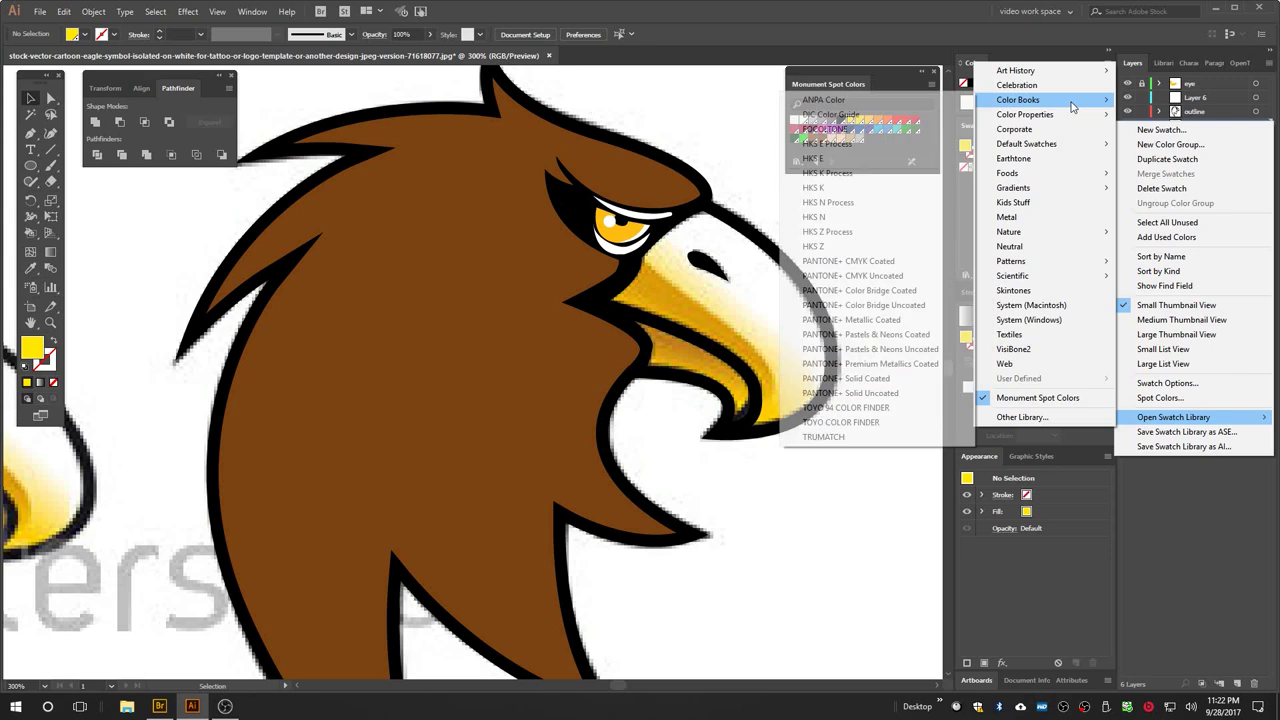
click(838, 380)
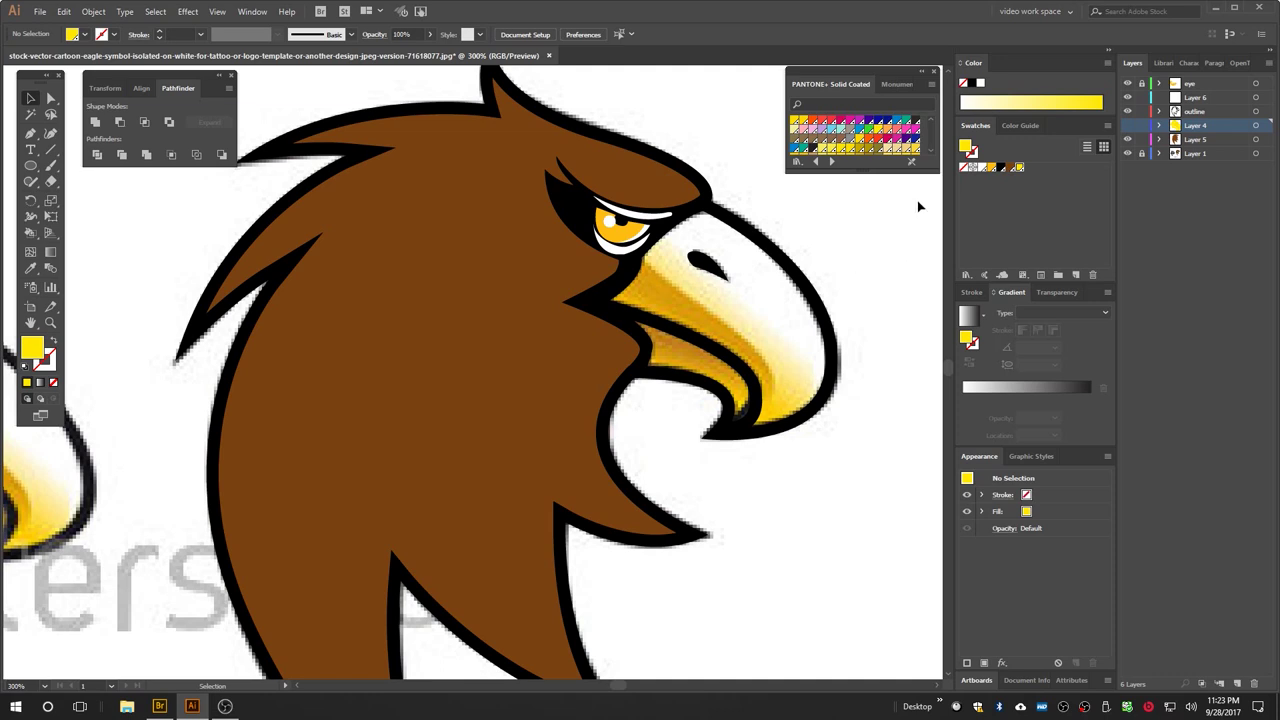
scroll(861, 142, down, 5)
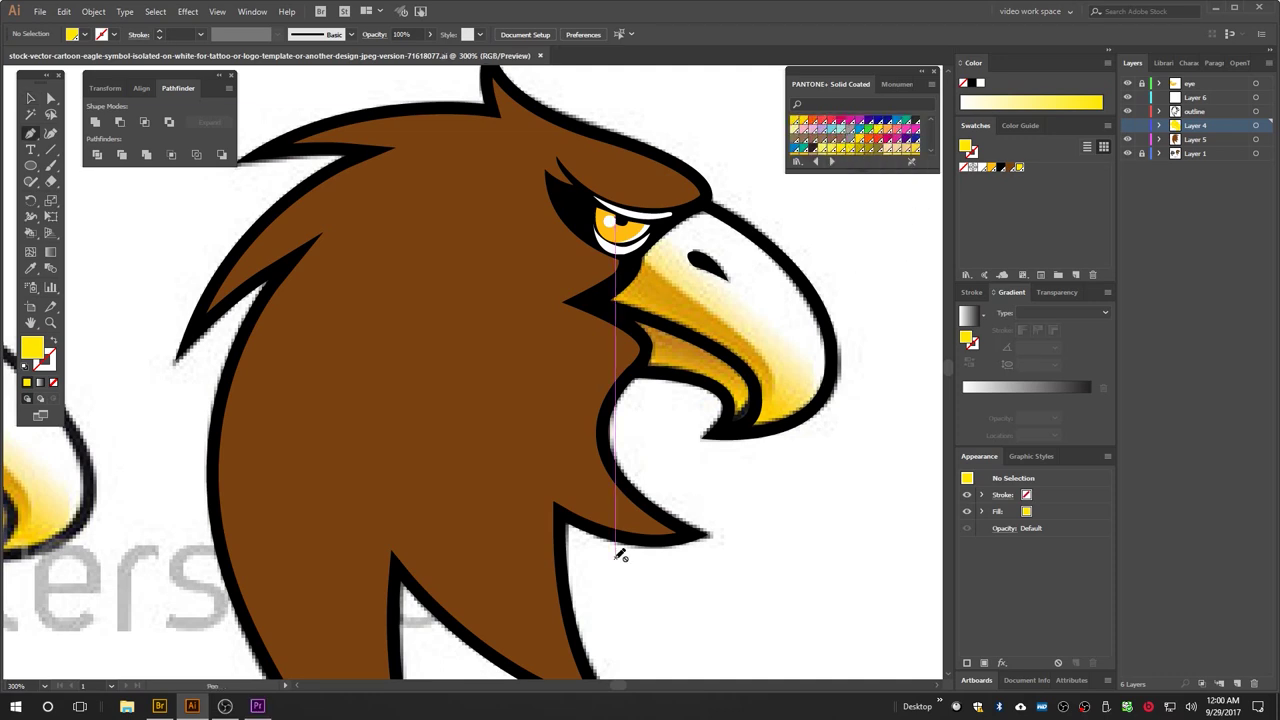
Step: Expand Layer 4, make it visible, and select its lower beak path, browsing the yellow and gold Pantone swatches
click(1130, 126)
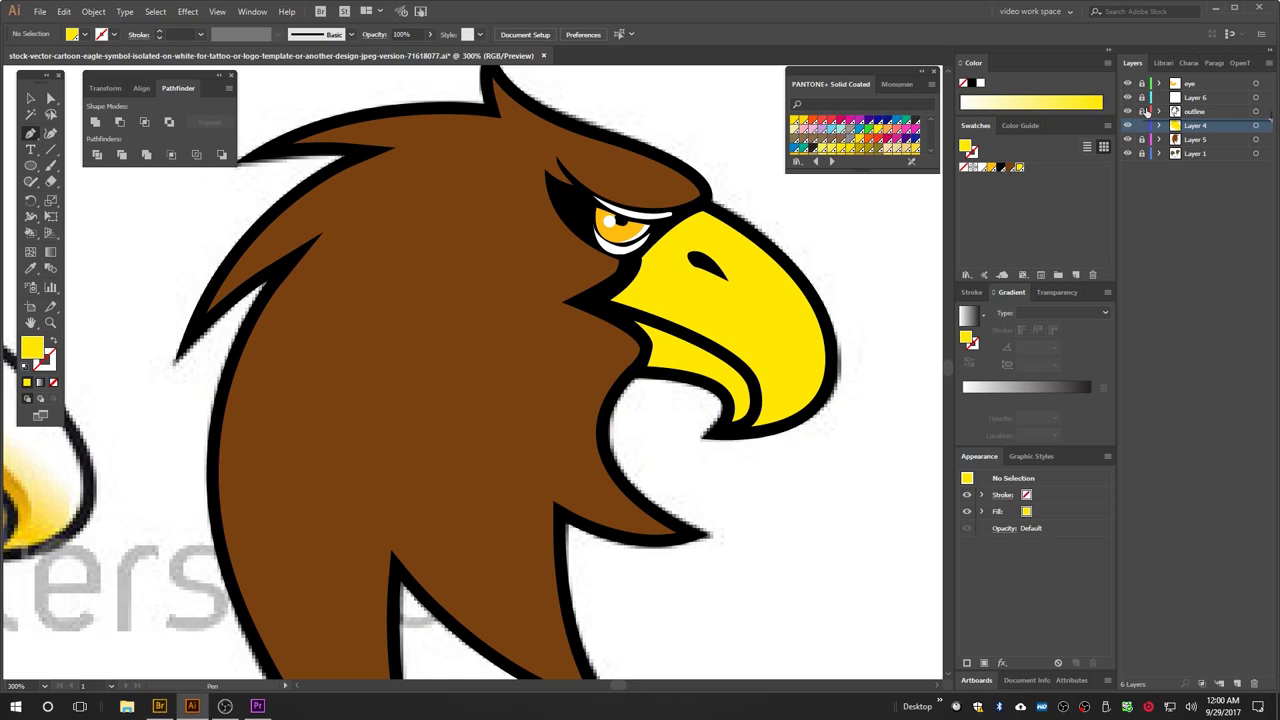
click(1129, 126)
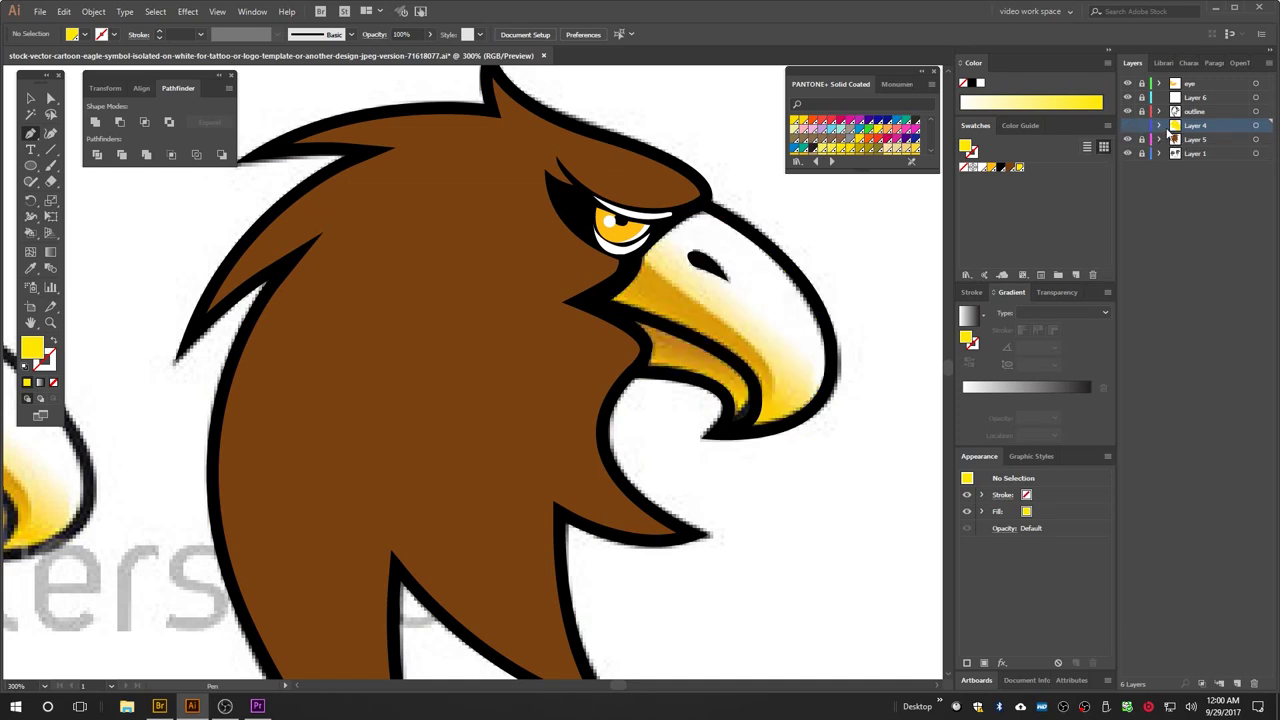
click(1160, 126)
click(1212, 141)
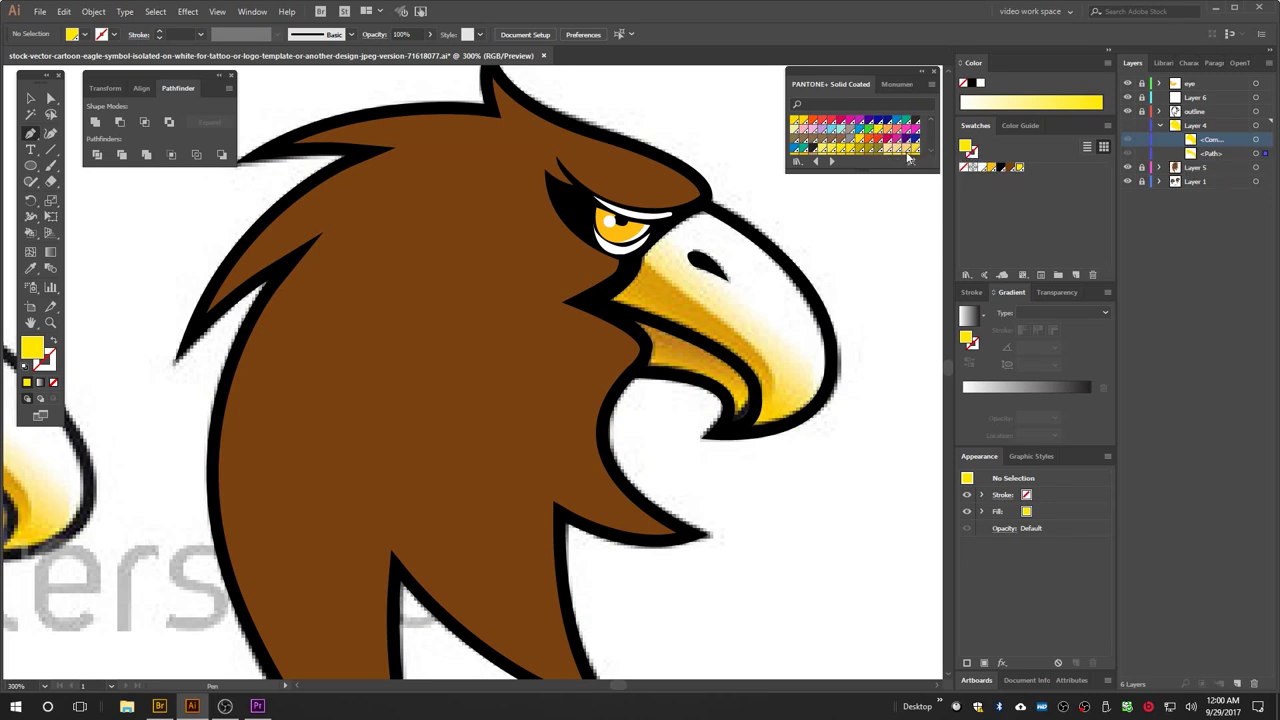
scroll(931, 153, down, 3)
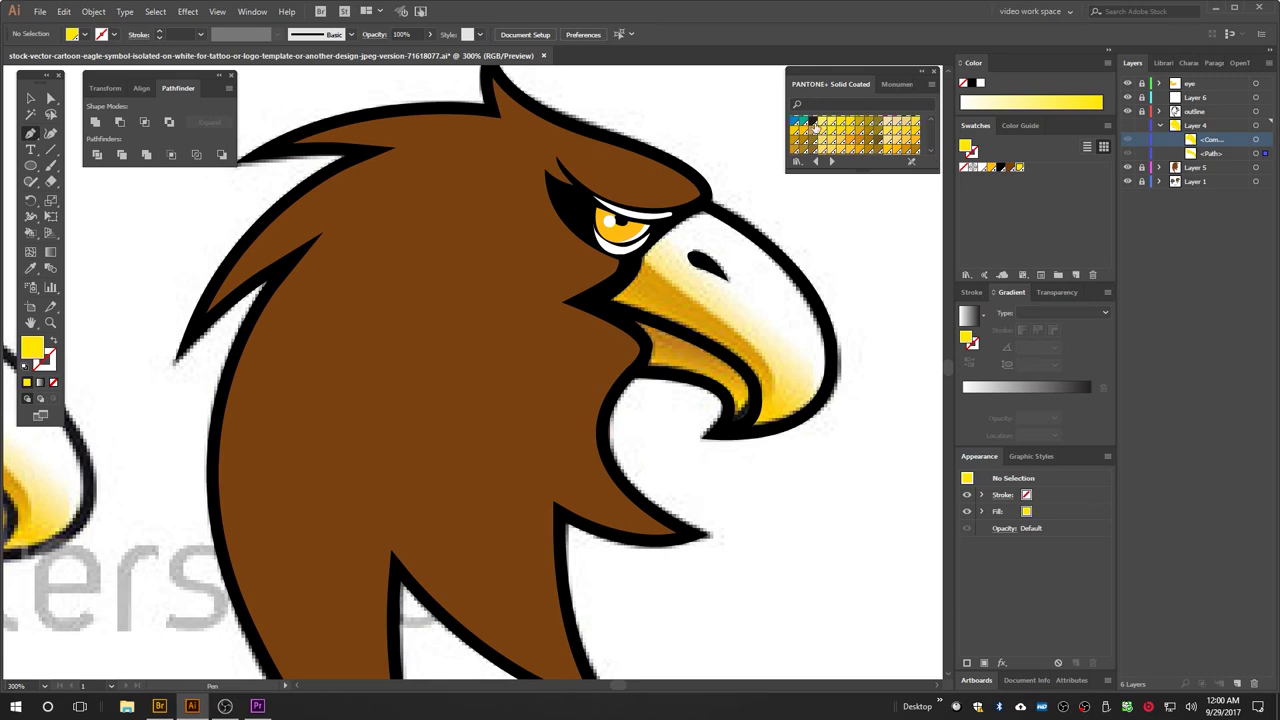
click(1265, 155)
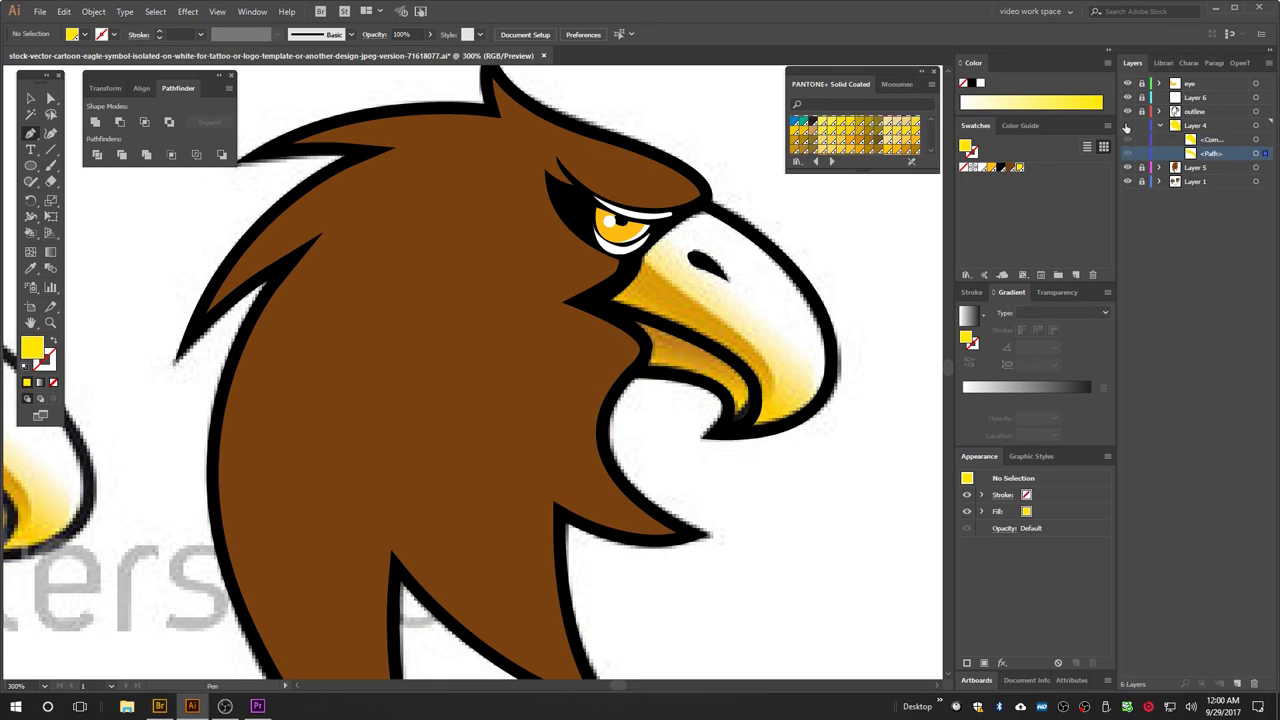
click(1128, 139)
click(1265, 155)
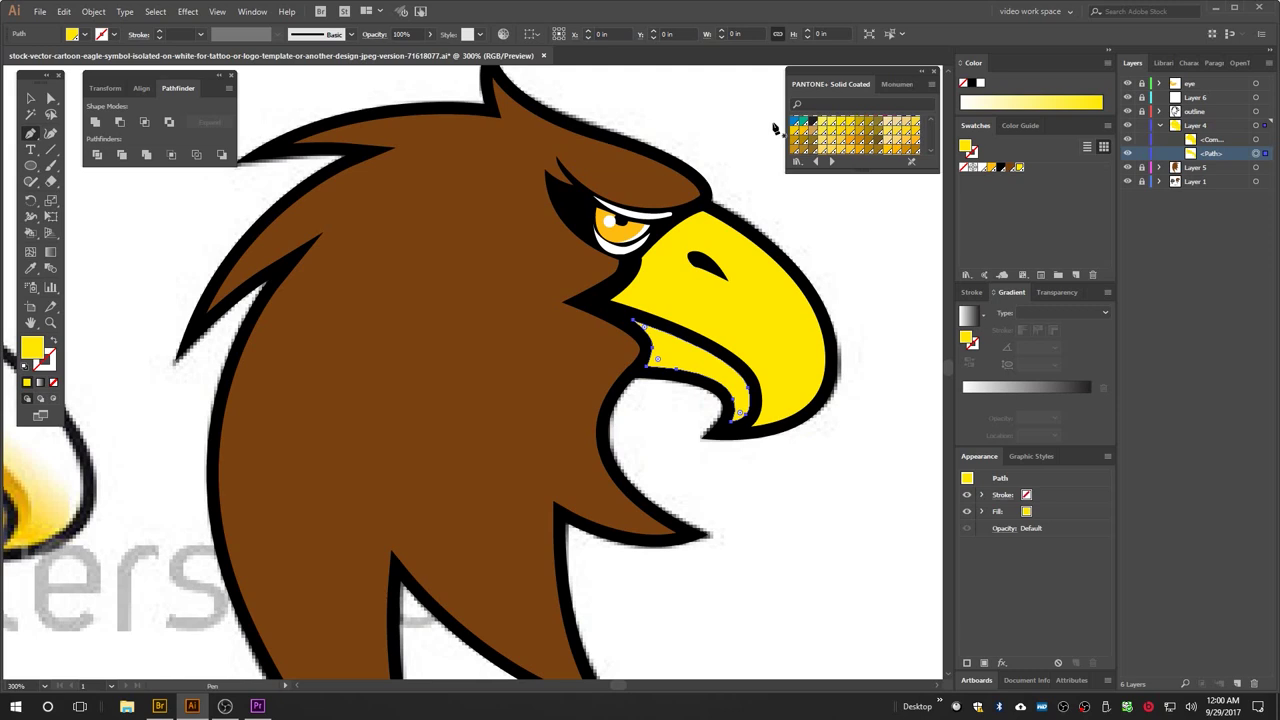
Step: Try a dark gold Pantone fill on the lower beak and toggle Layer 4 to compare it with the reference
click(806, 141)
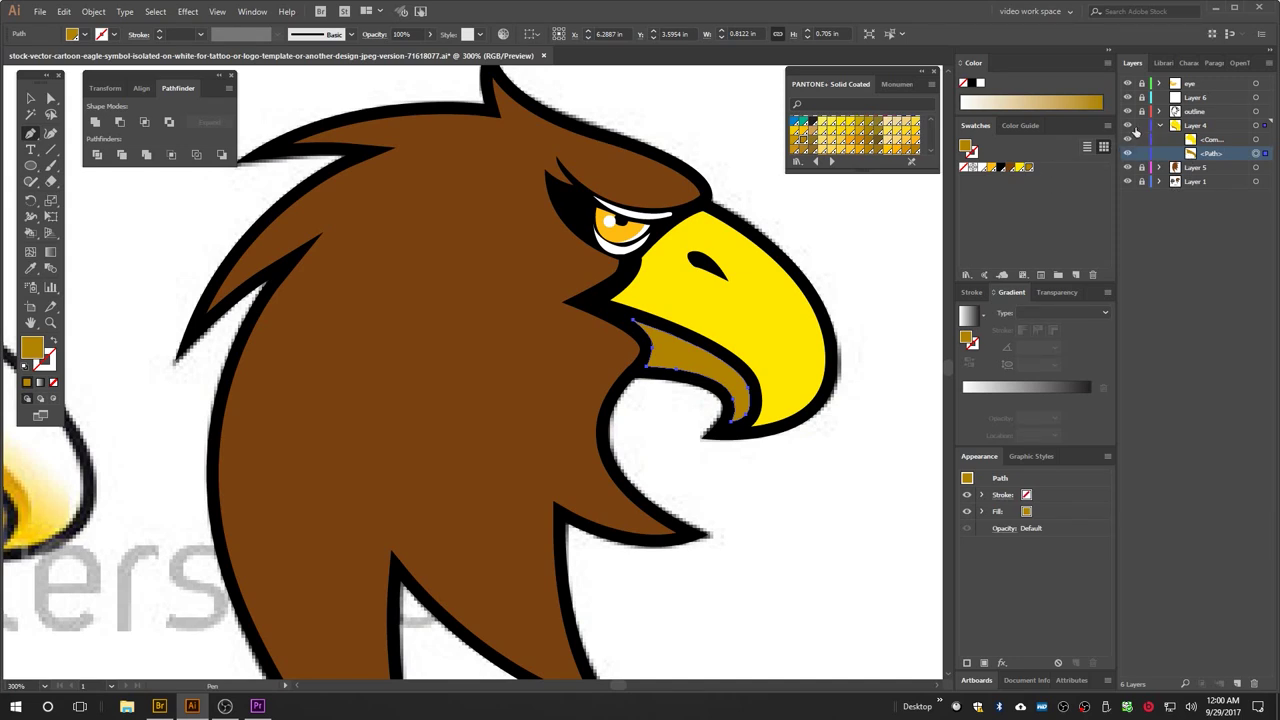
click(1129, 126)
click(1129, 126)
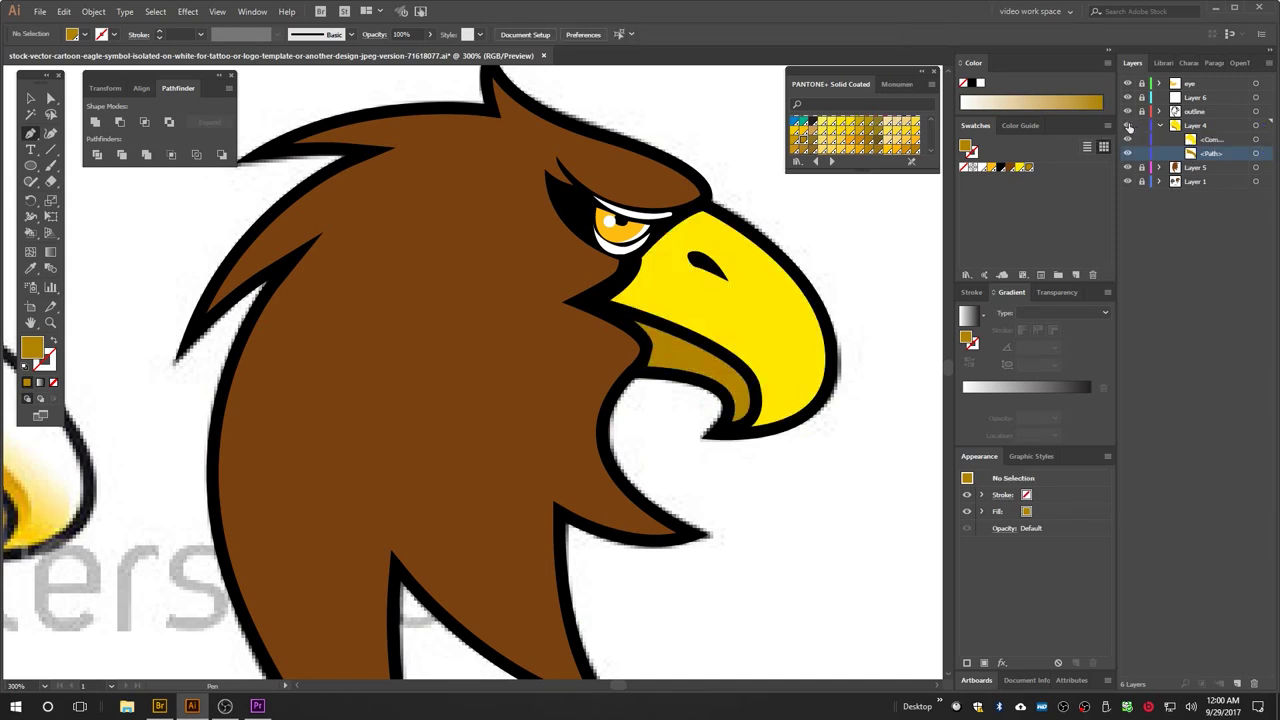
Step: Fill the lower beak path with a dark orange Pantone swatch and toggle Layer 4 to compare it with the reference
click(1258, 155)
click(934, 152)
click(934, 152)
click(934, 152)
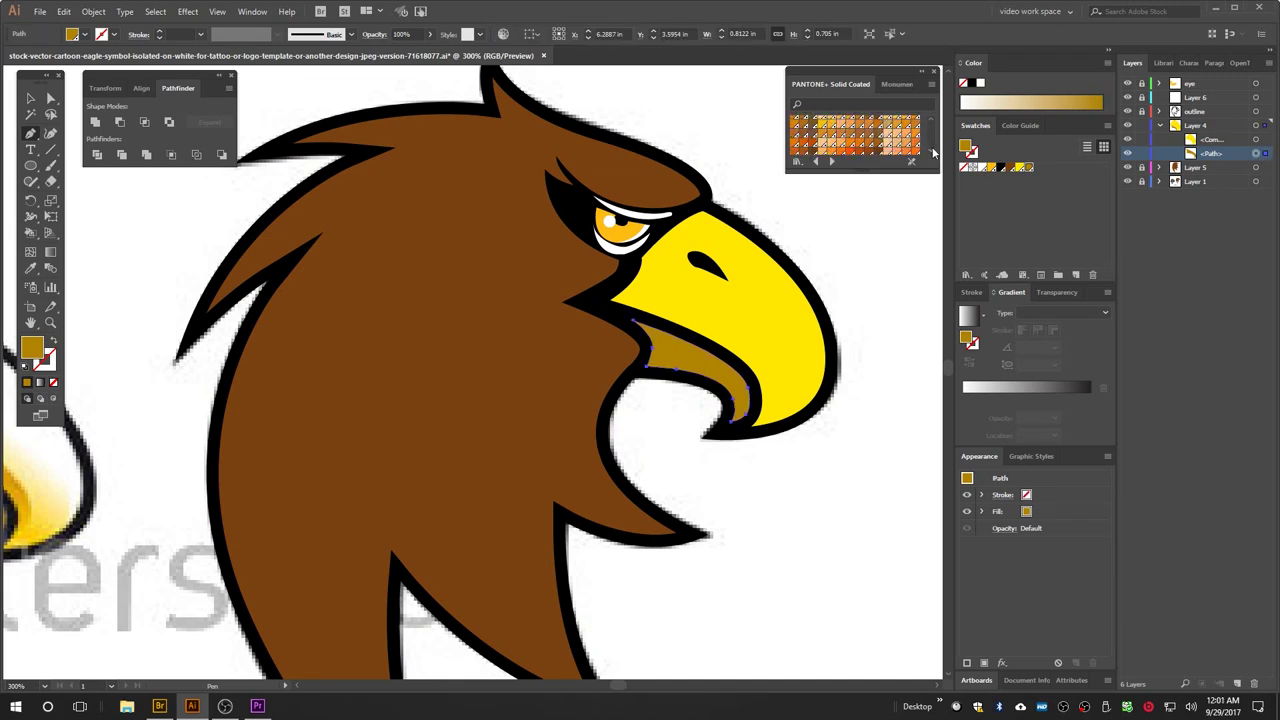
click(932, 121)
click(932, 121)
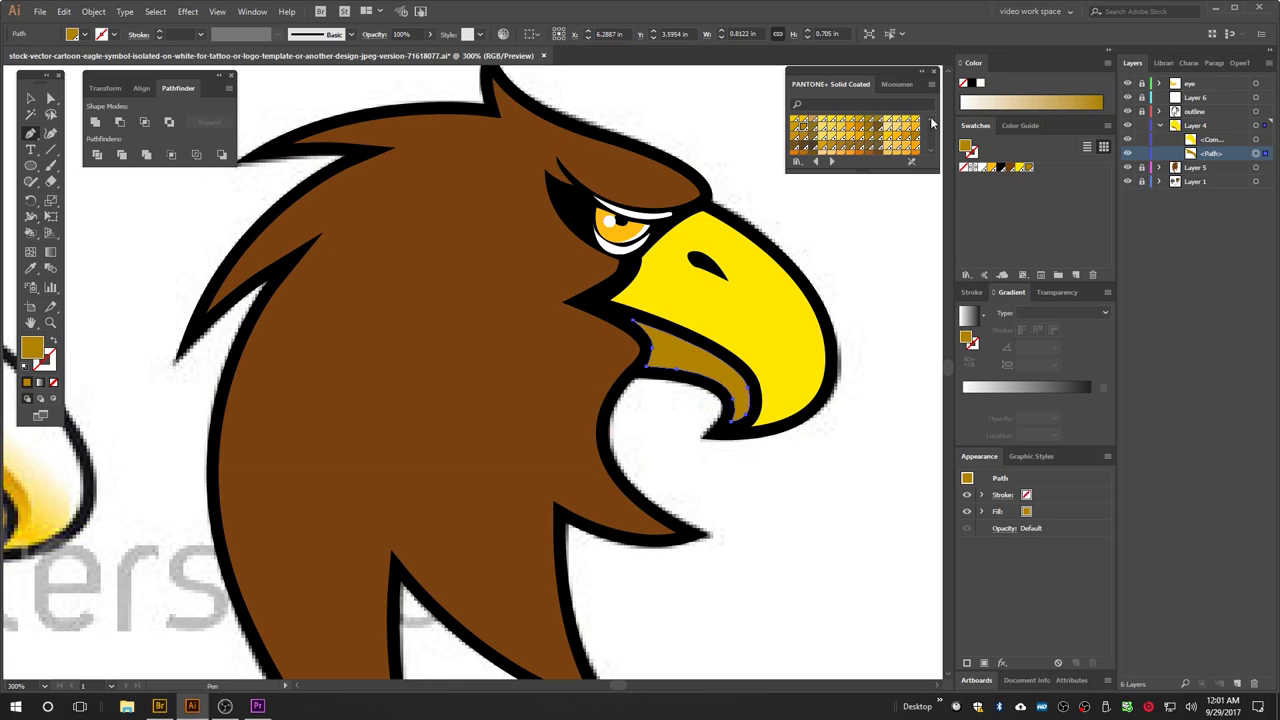
click(898, 141)
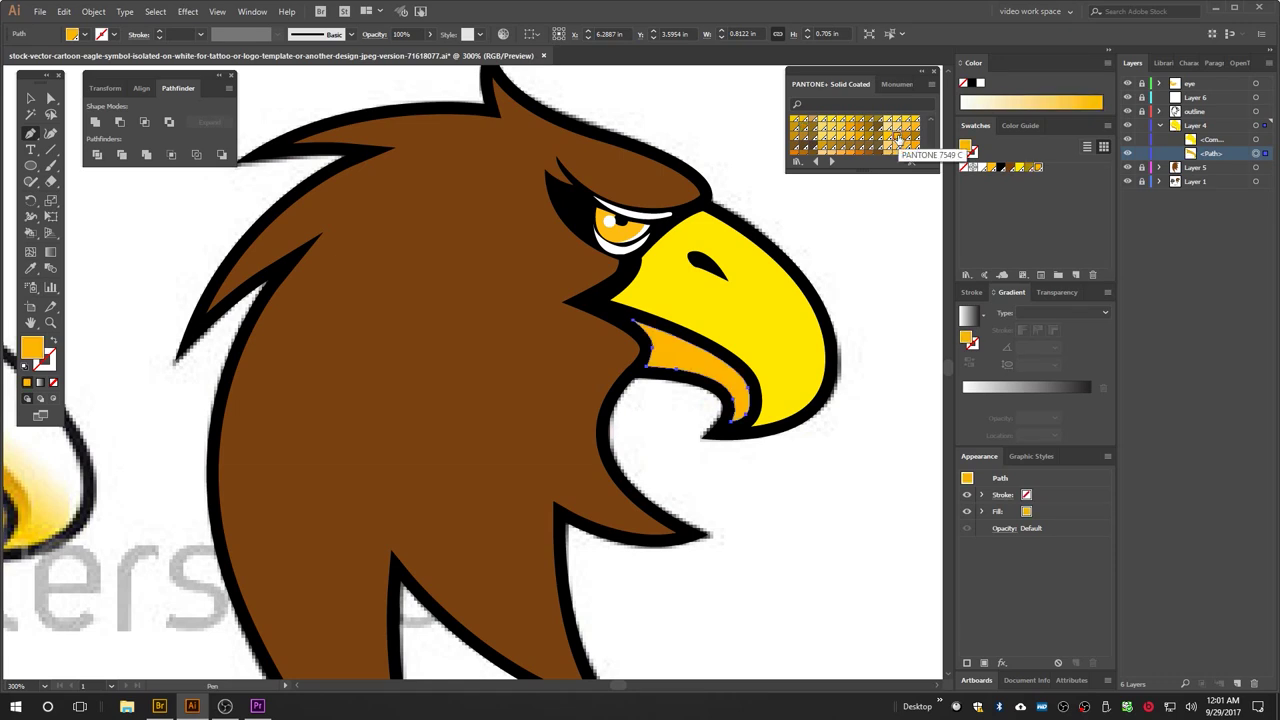
click(905, 135)
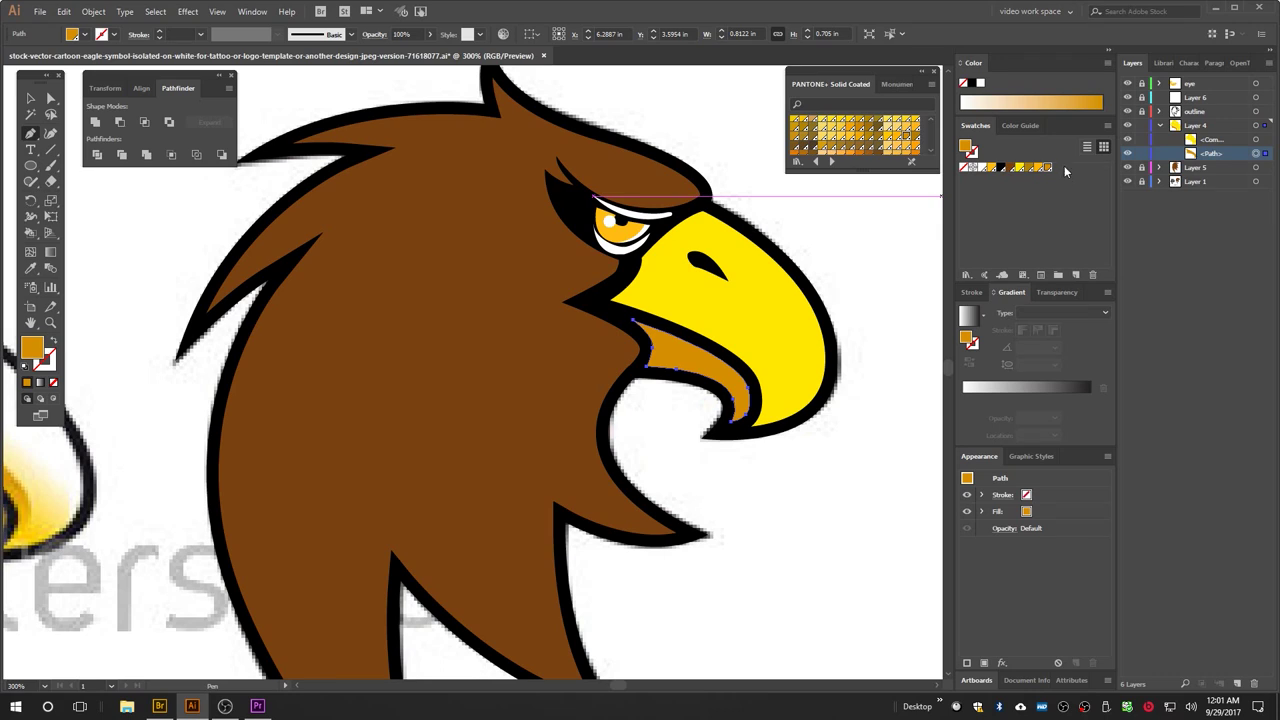
click(1127, 138)
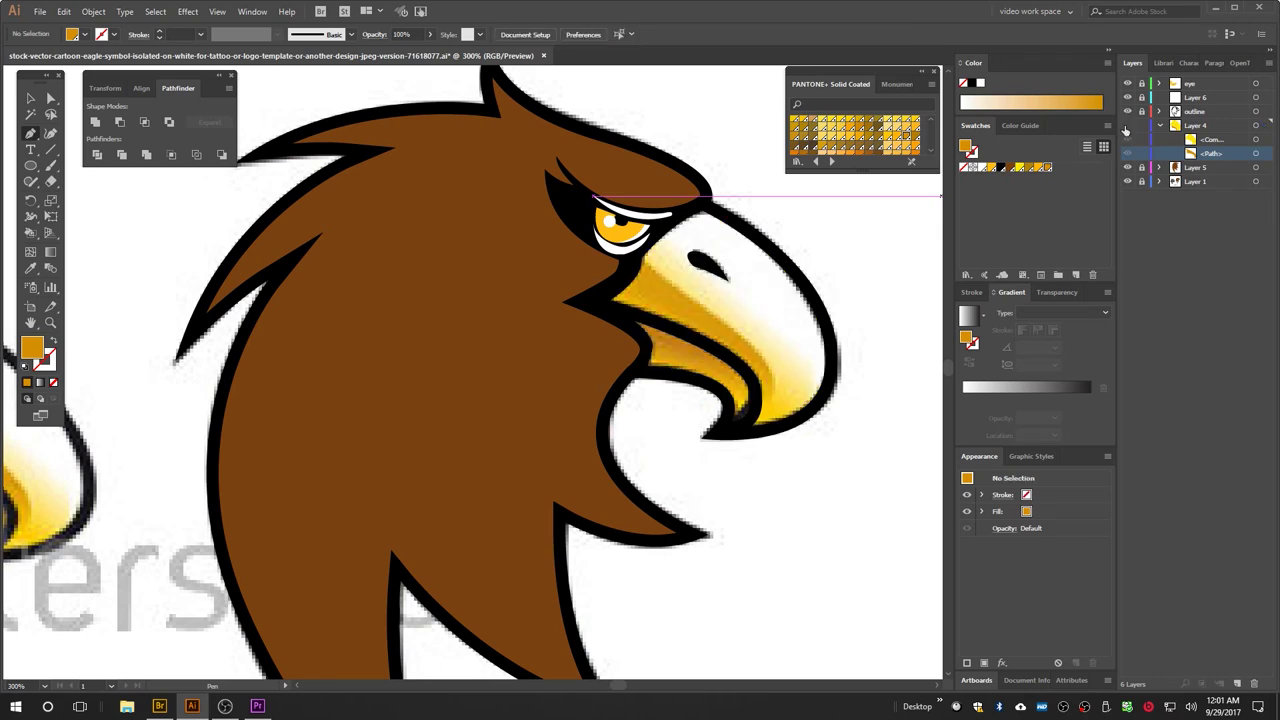
click(1127, 138)
Step: Hide the upper beak fill, draw a dark orange shading shape along the upper beak's lower edge with the Pen tool, and show the fill again
click(1212, 141)
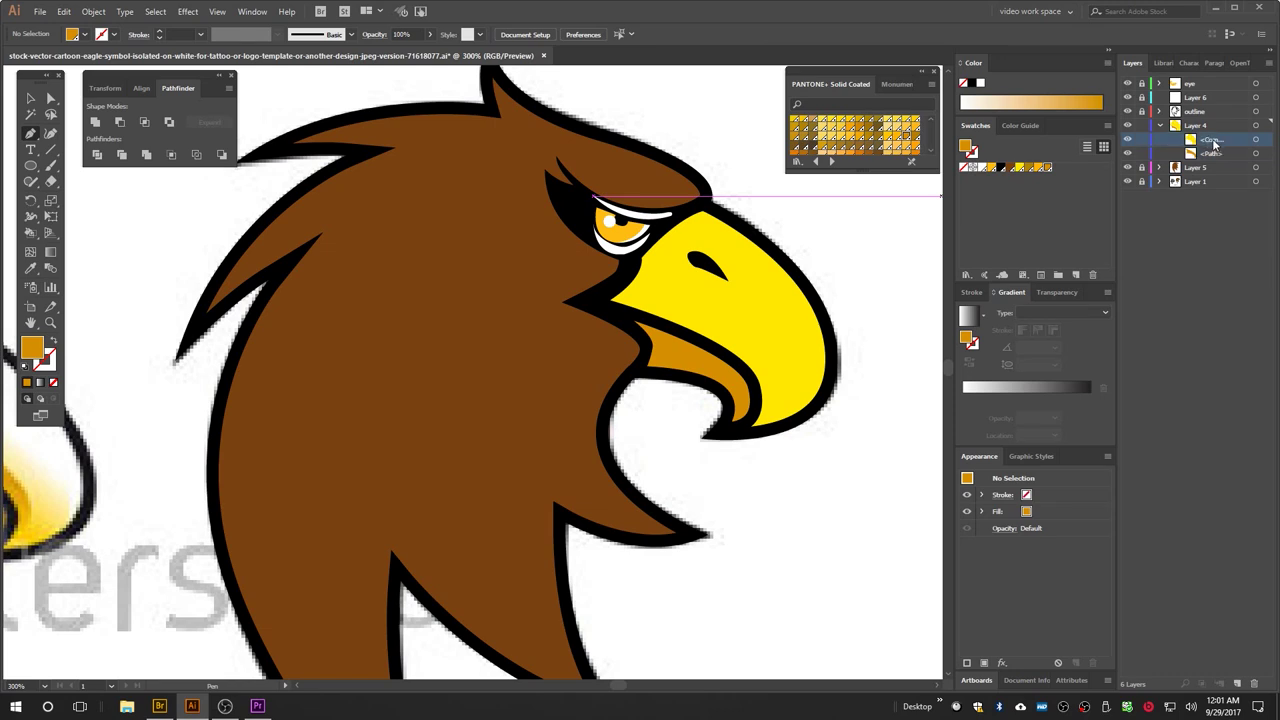
click(1127, 139)
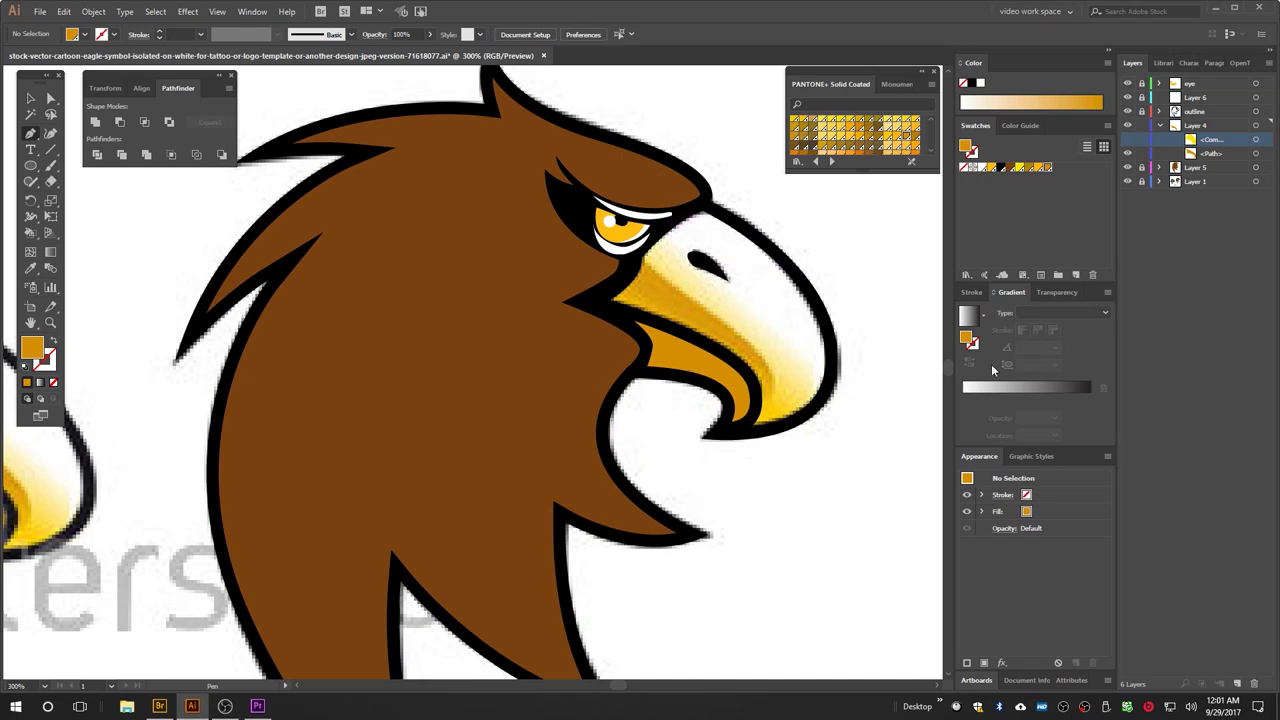
click(634, 259)
click(726, 330)
drag(740, 334, 771, 410)
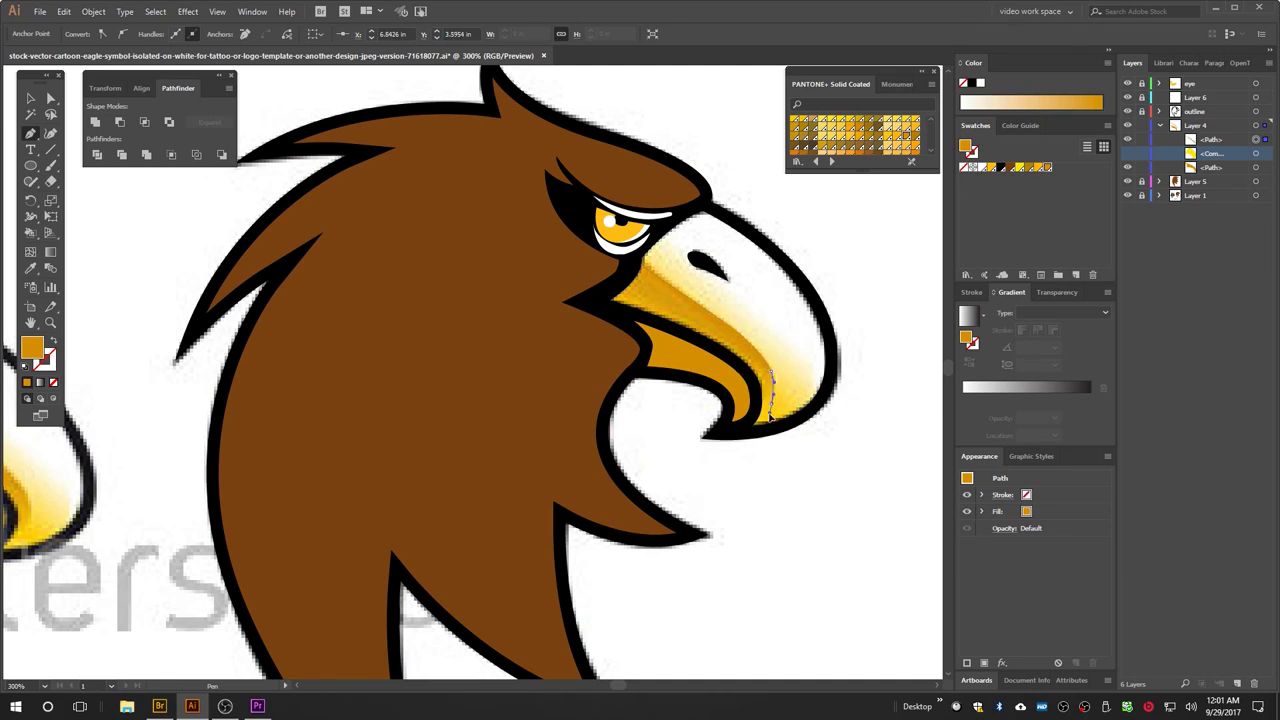
drag(750, 430, 757, 394)
drag(691, 336, 637, 264)
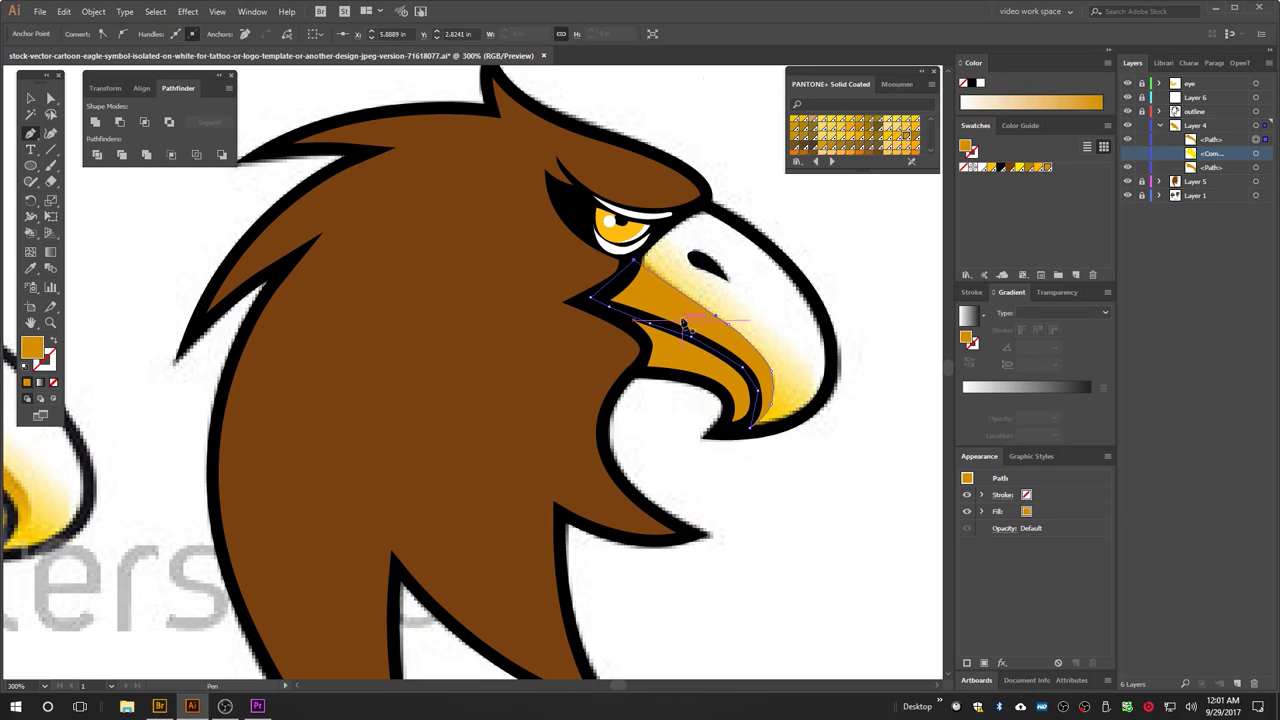
click(31, 99)
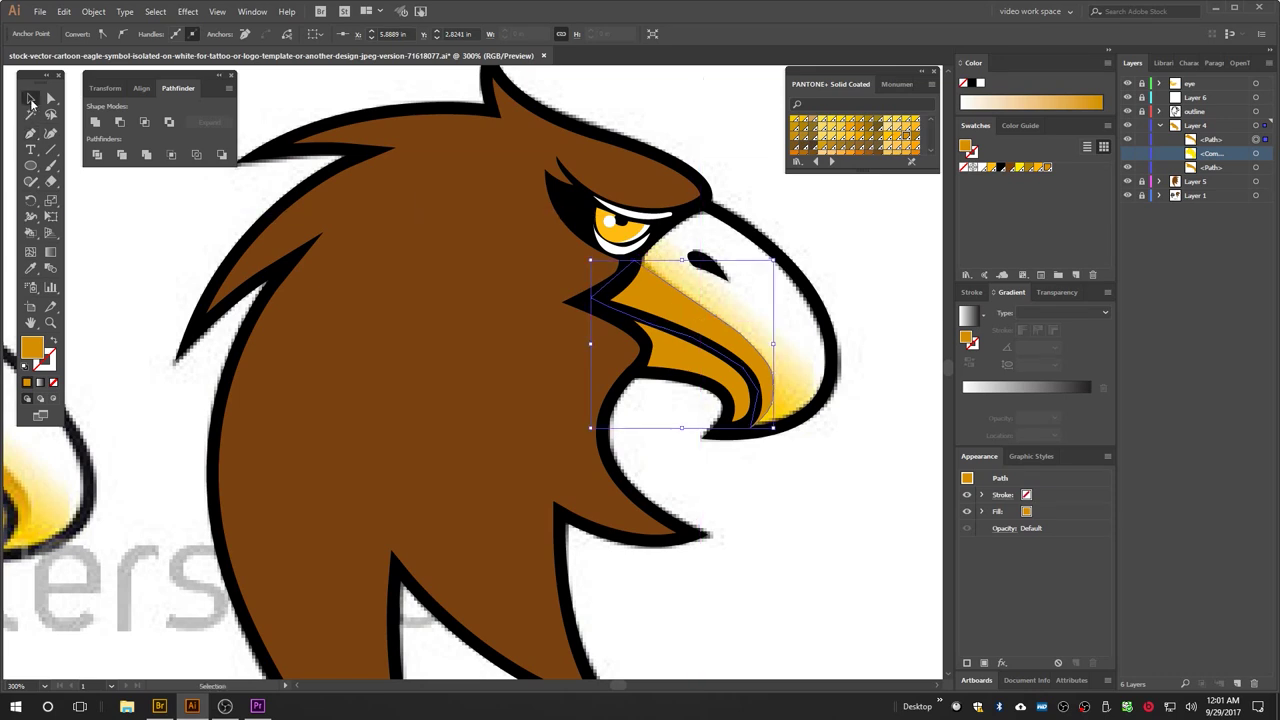
click(656, 294)
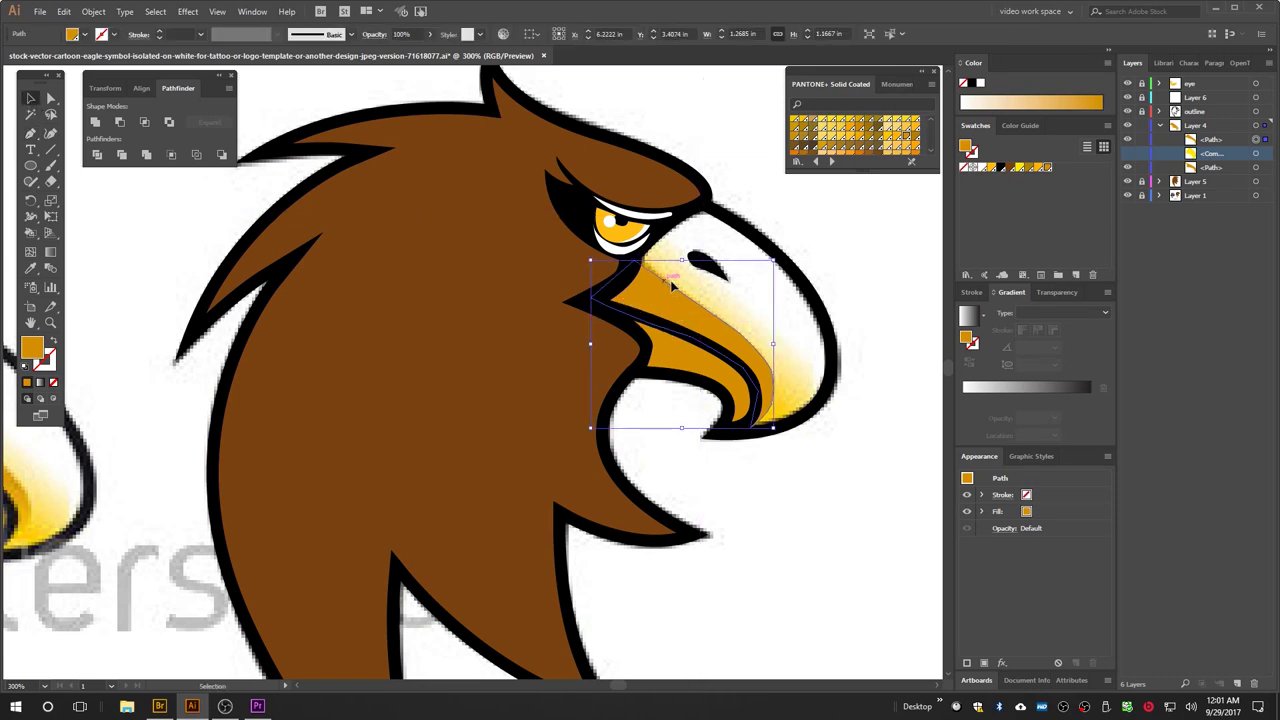
click(1129, 155)
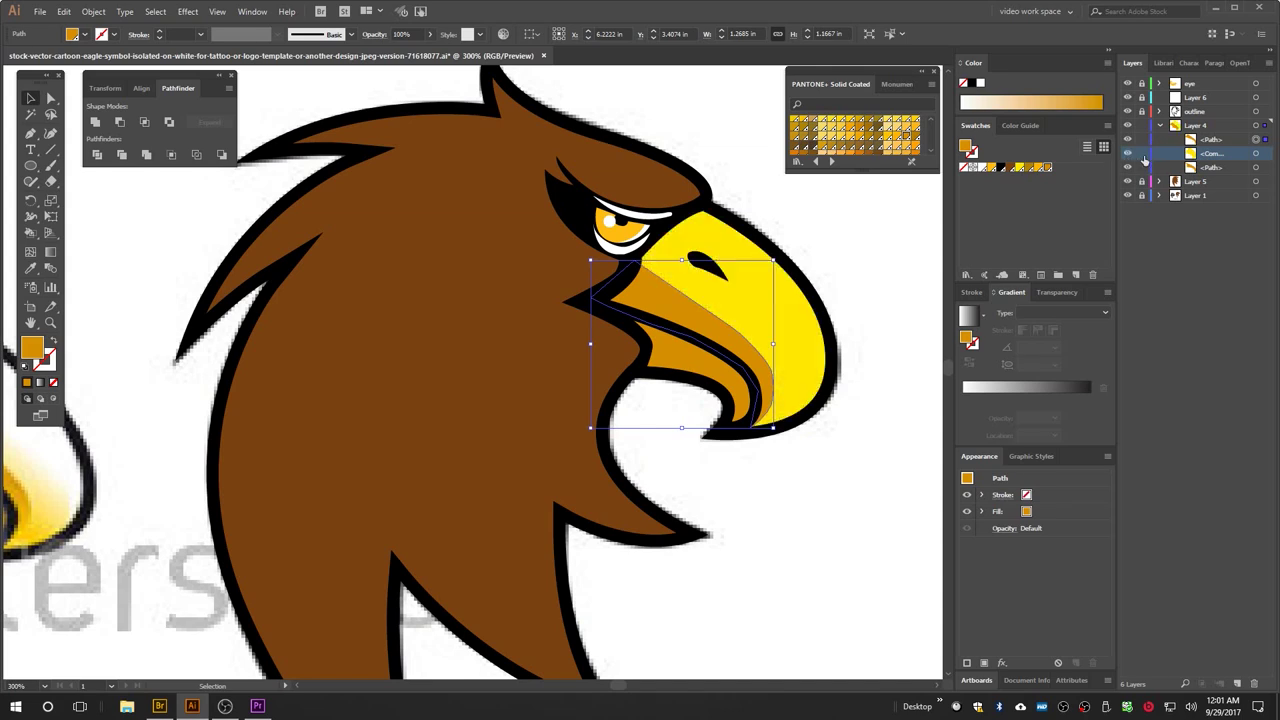
Step: Apply a linear gradient to the upper beak compound path, reverse it, and set its angle to 20°
click(1265, 153)
click(1020, 389)
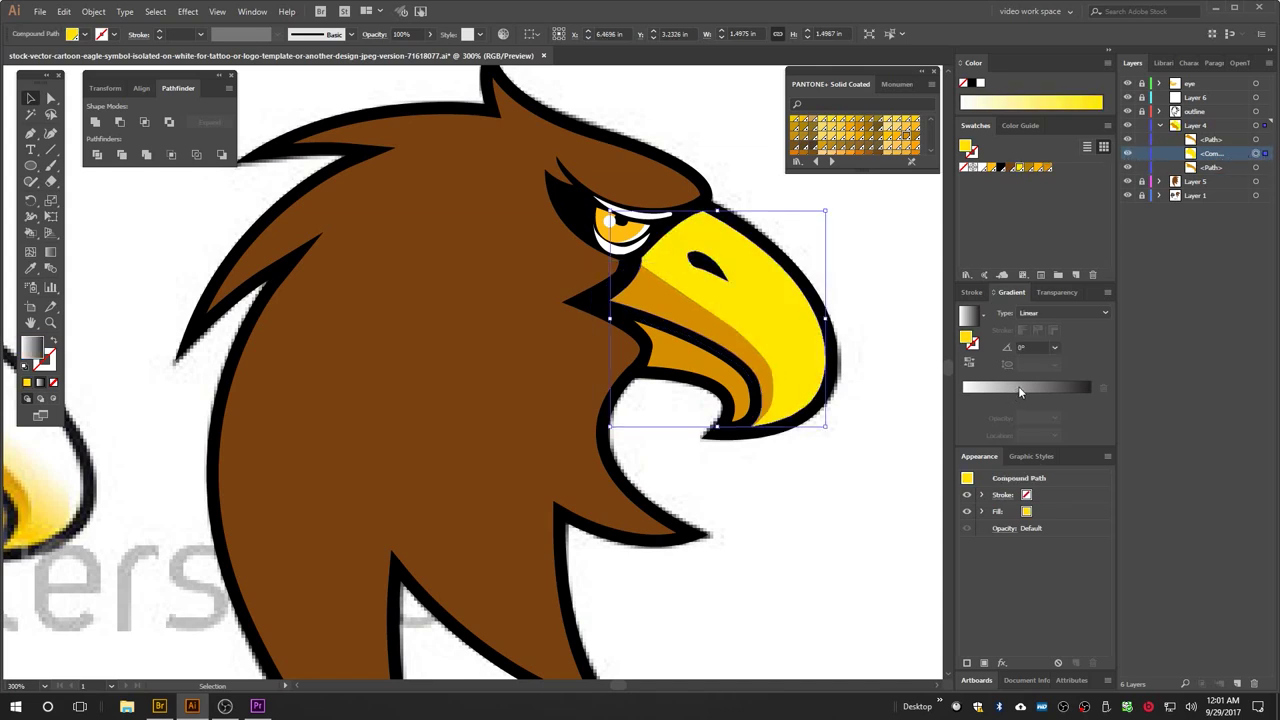
click(969, 364)
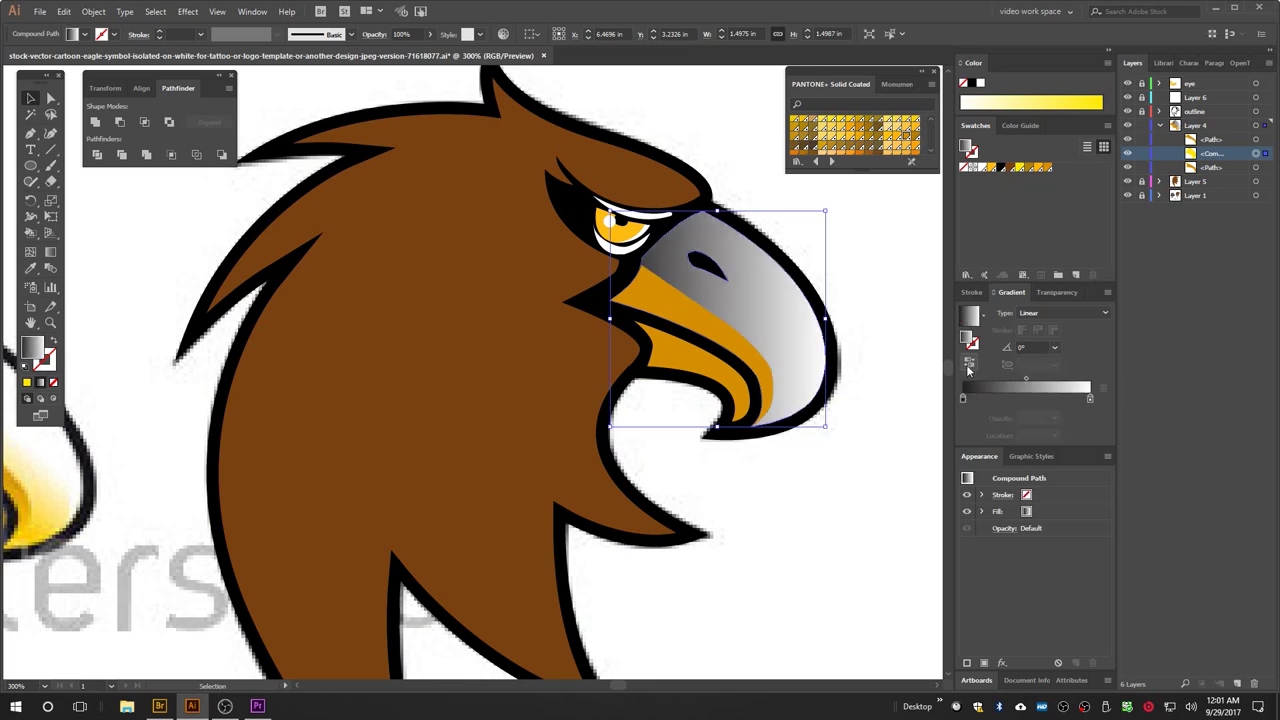
scroll(1033, 346, down, 3)
scroll(1033, 346, up, 7)
scroll(1033, 346, up, 17)
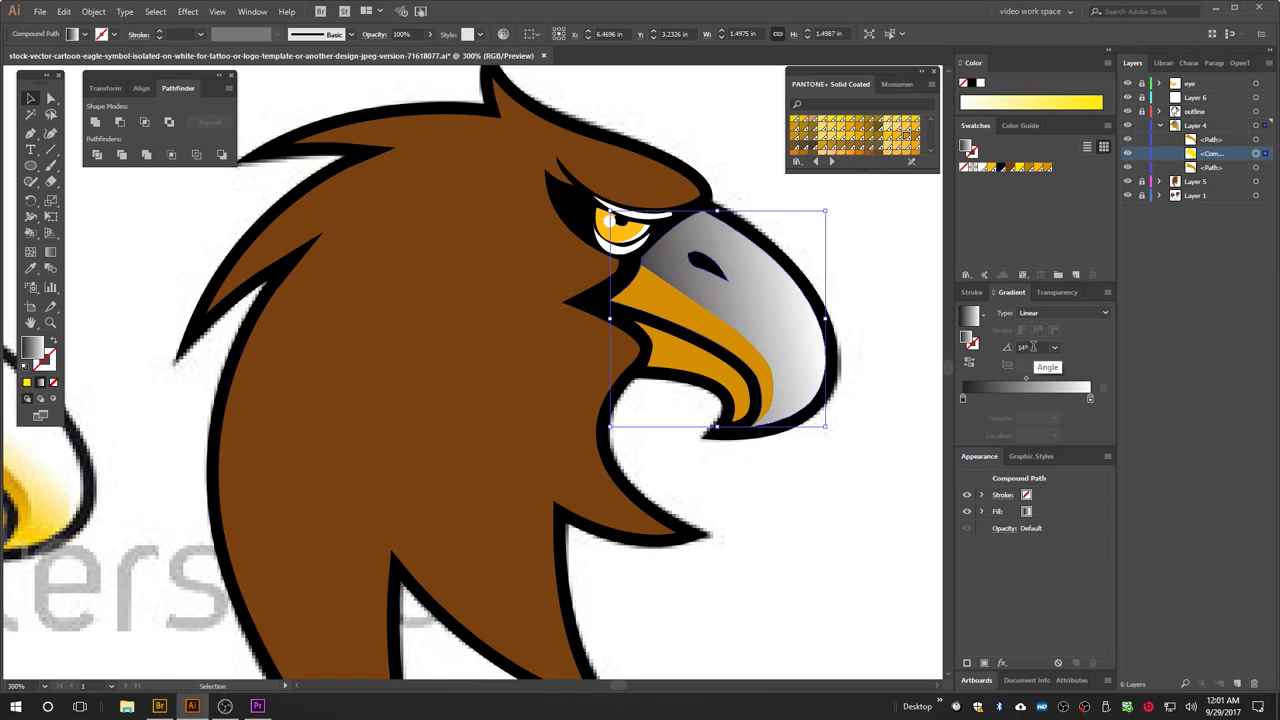
Step: Set the upper beak gradient's black stop to Lemon Yellow 81000 and toggle Layer 4 to compare it with the reference
double_click(963, 399)
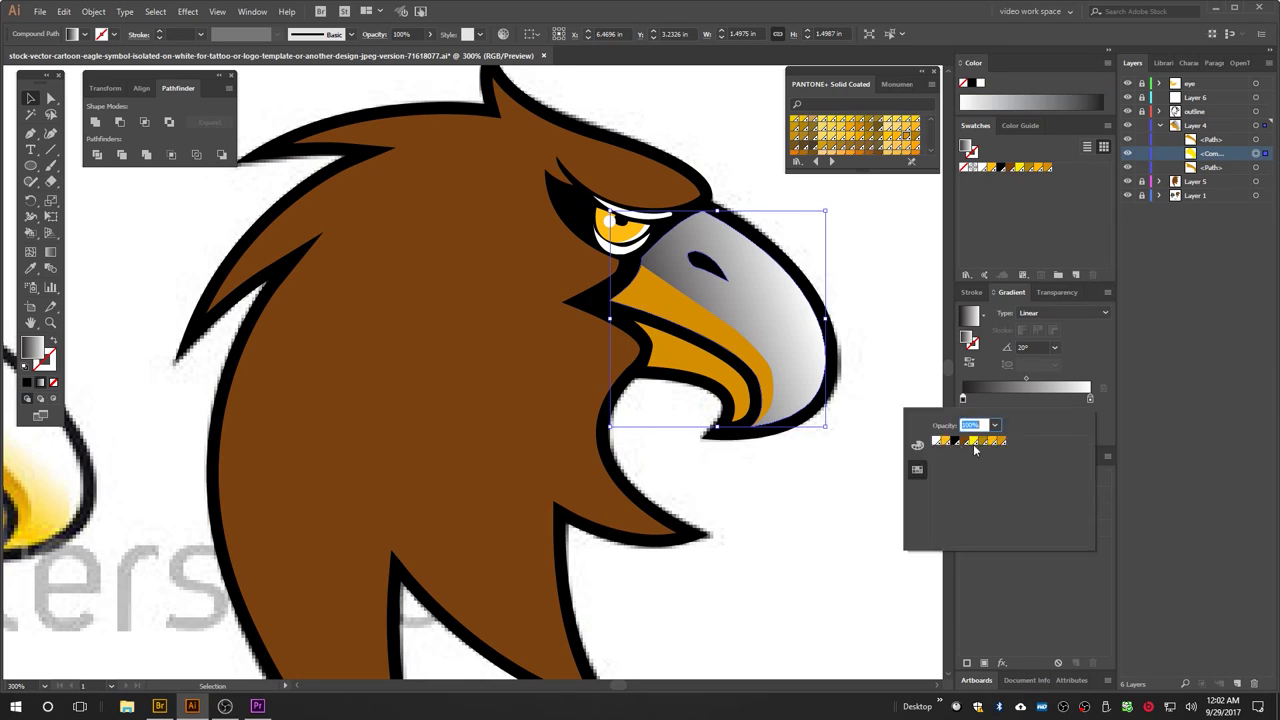
click(973, 443)
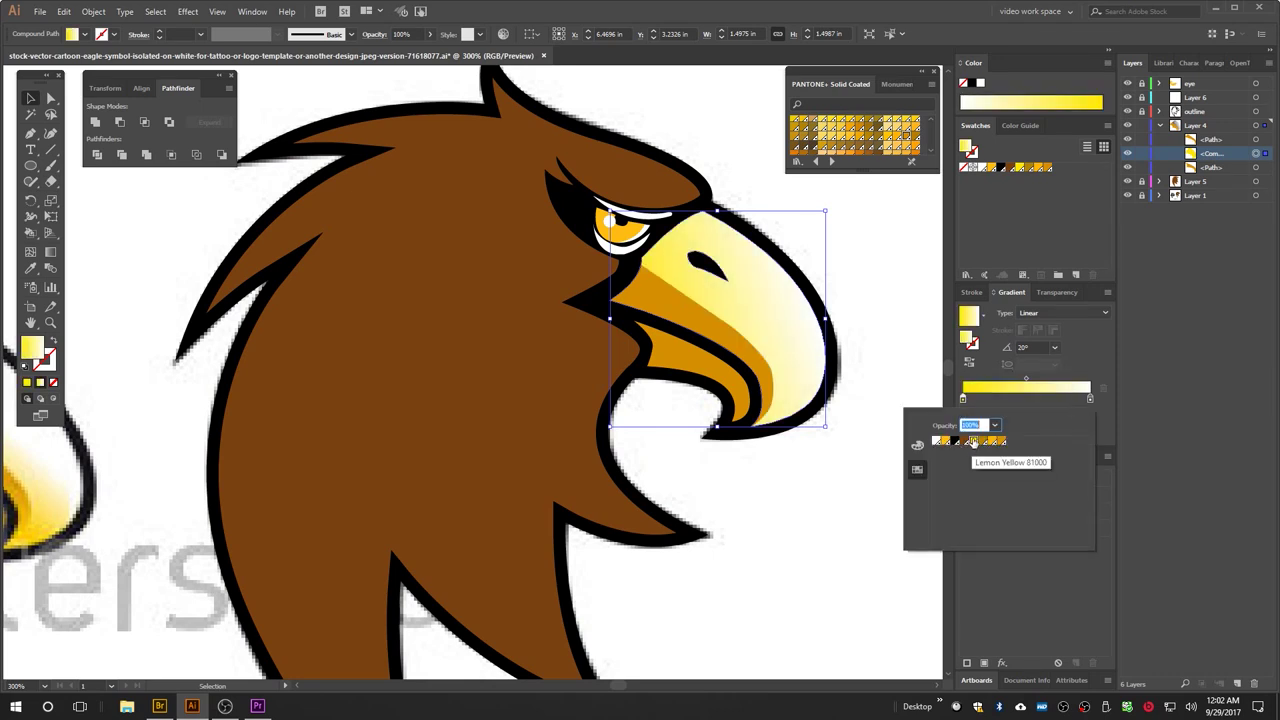
click(910, 337)
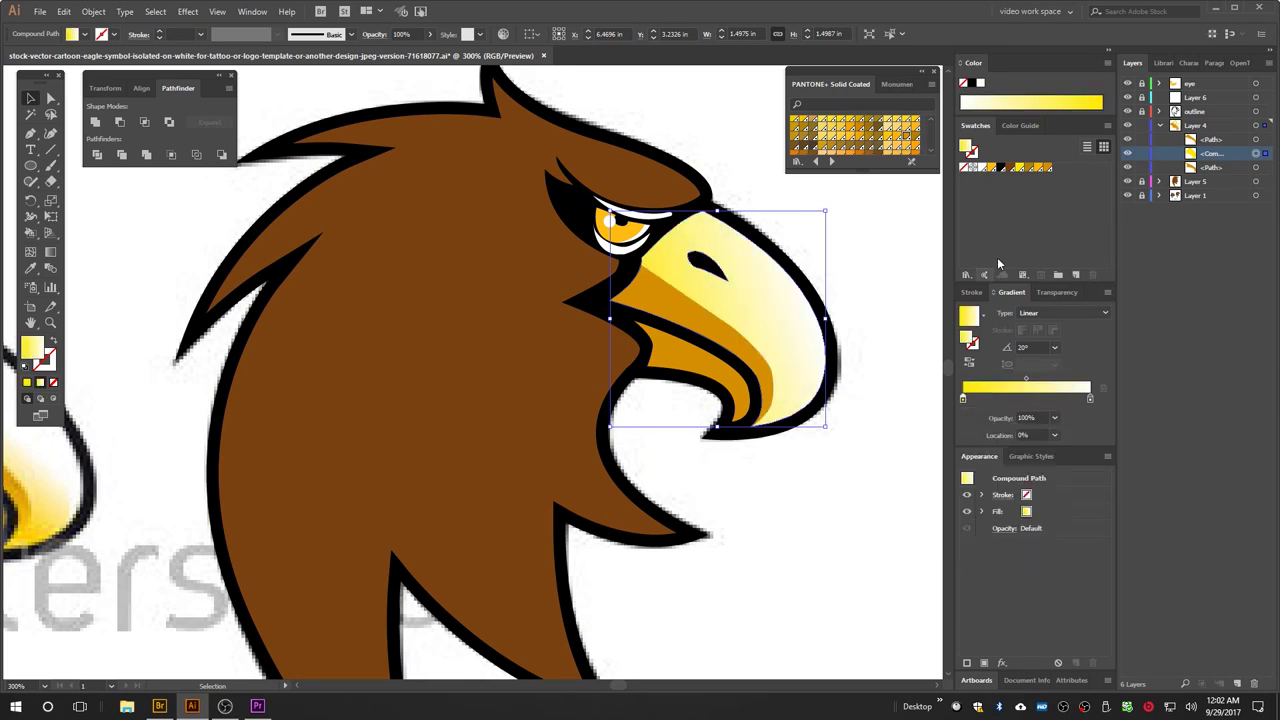
click(1129, 125)
click(1129, 125)
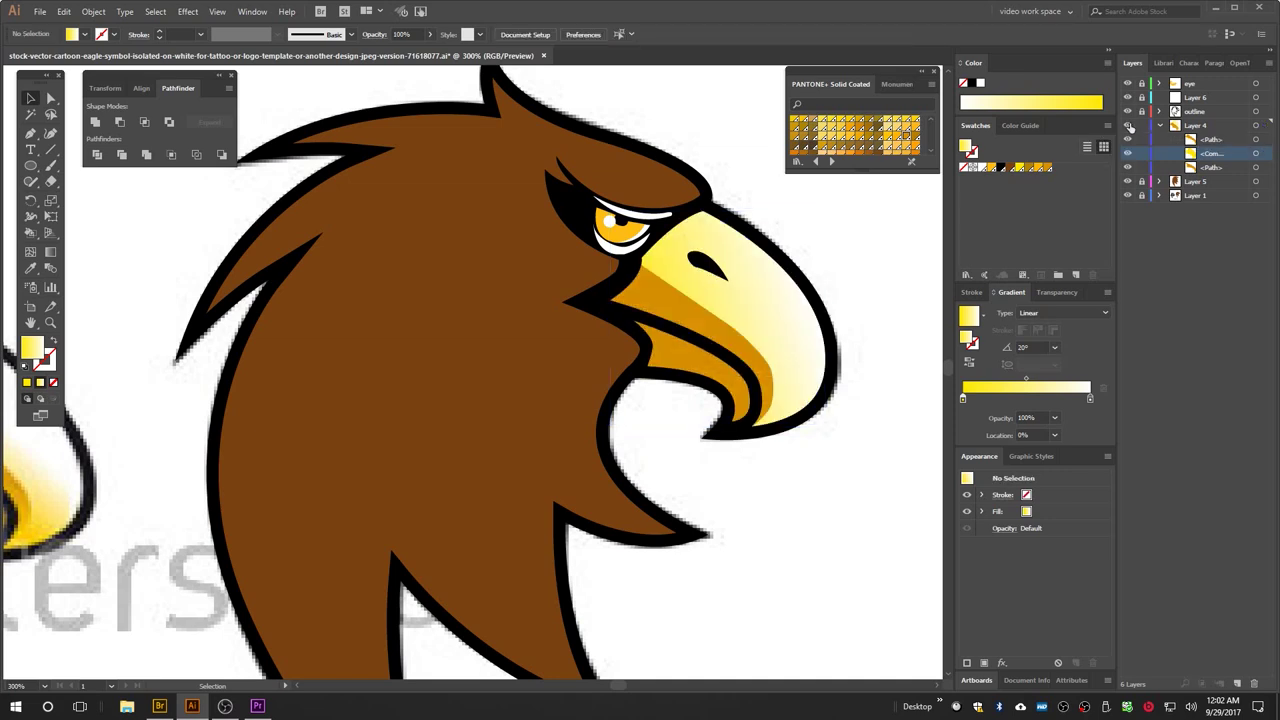
click(1129, 126)
click(1129, 125)
Step: Reselect the upper beak compound path and steepen its gradient angle so the white falls toward the beak's top
double_click(1024, 346)
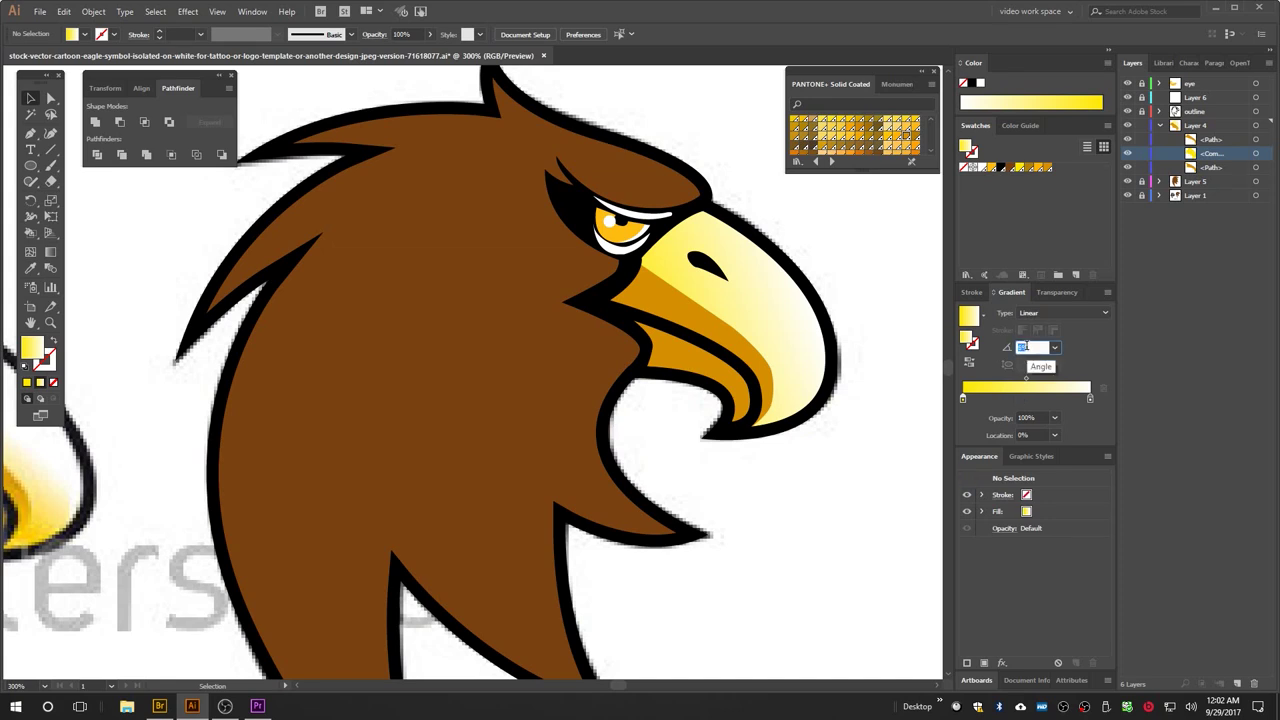
click(1256, 153)
click(1032, 347)
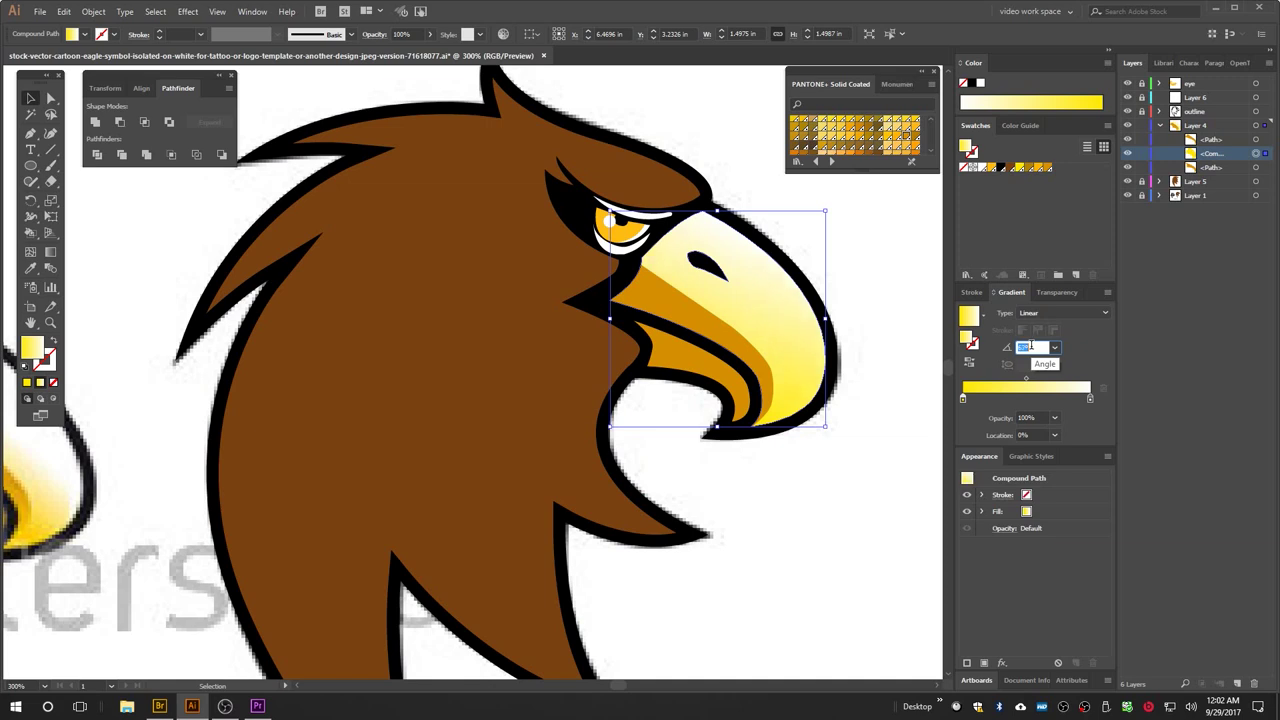
Step: Toggle Layer 4's visibility repeatedly to compare the gradient beak with the reference artwork
click(1126, 126)
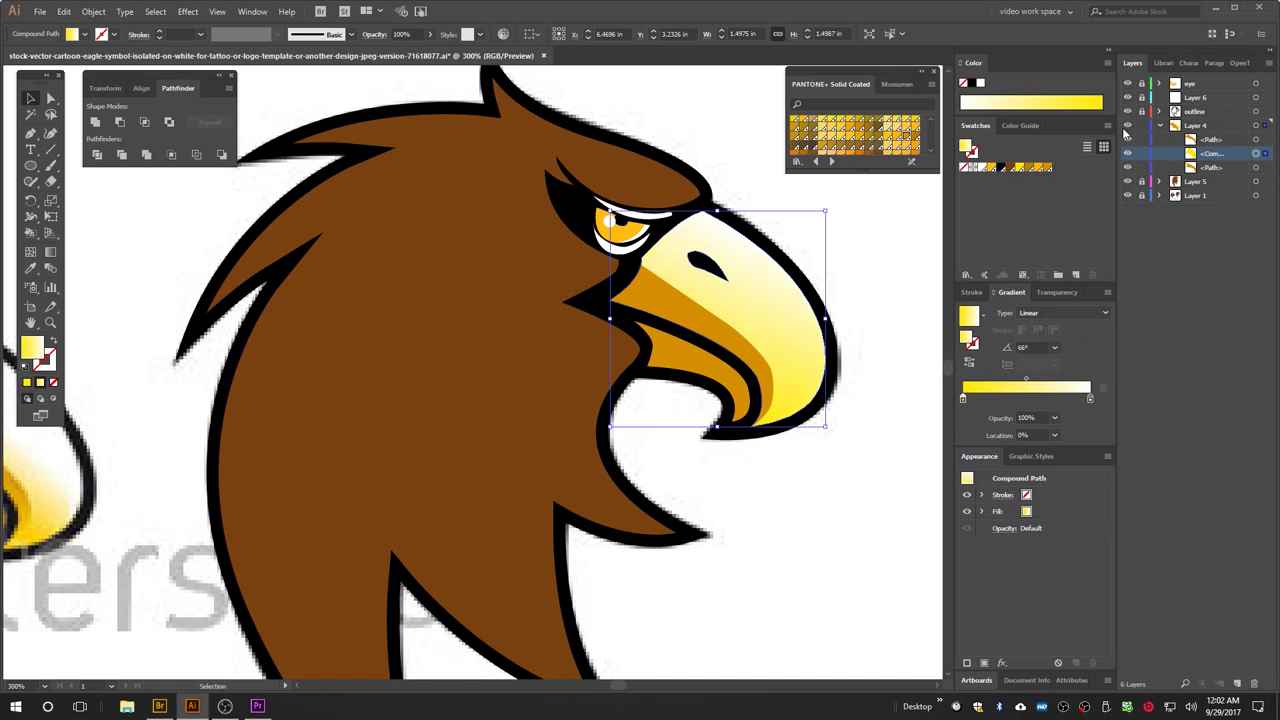
click(1126, 126)
click(1126, 136)
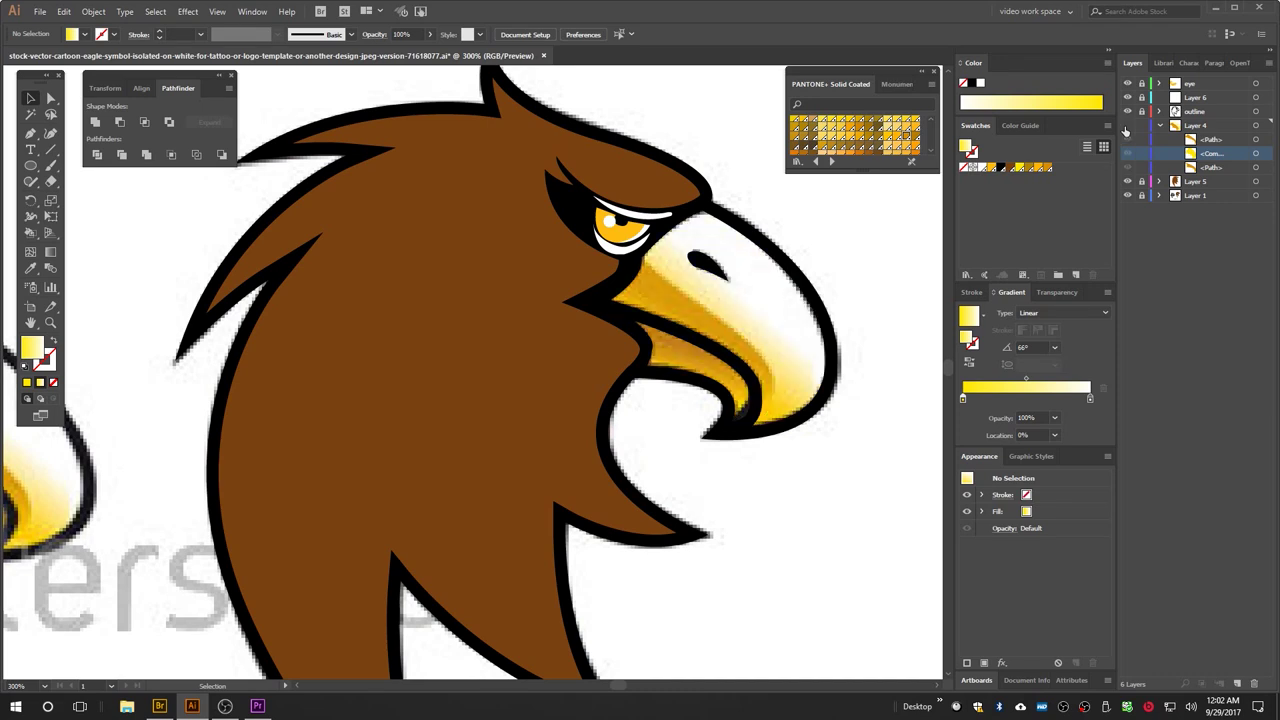
click(1127, 137)
click(1126, 134)
click(1126, 134)
click(1126, 134)
click(1126, 134)
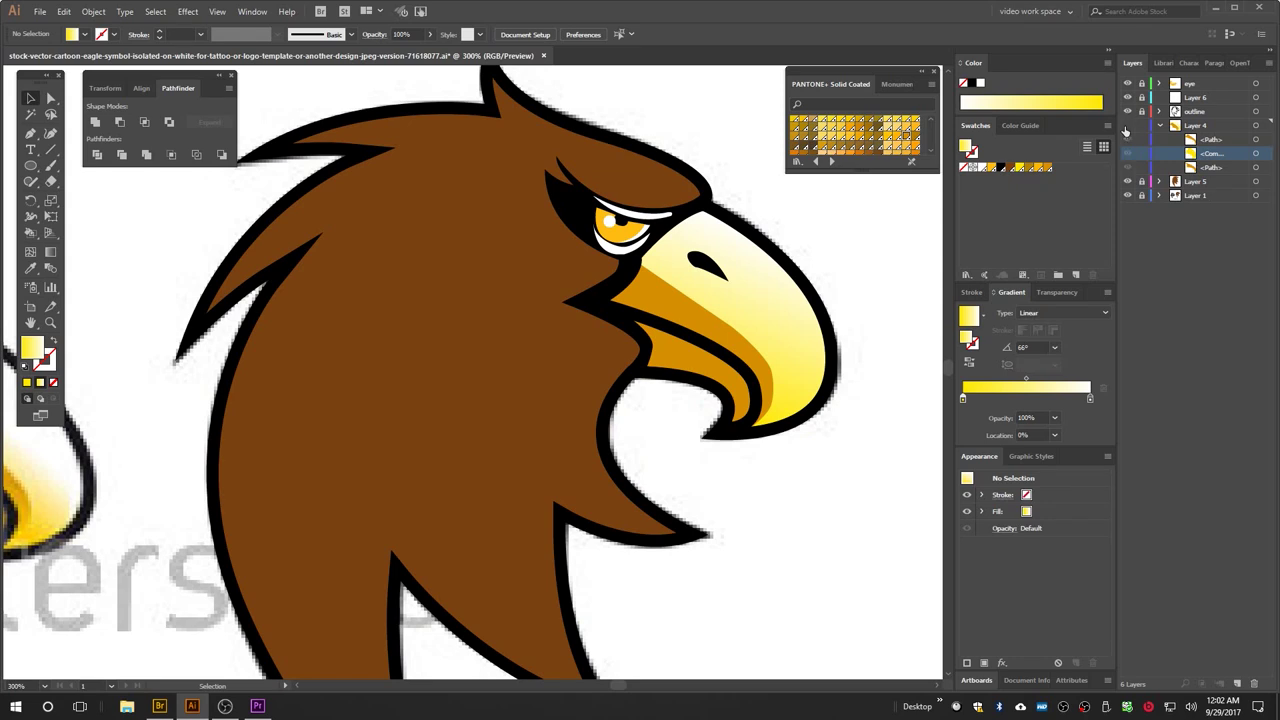
click(1126, 134)
click(1126, 134)
click(1126, 134)
click(1126, 133)
click(1126, 131)
click(1126, 133)
click(1126, 131)
click(1126, 131)
Step: Recolor the dark orange shading shapes on the upper and lower beak with the lighter orange swatch
click(50, 322)
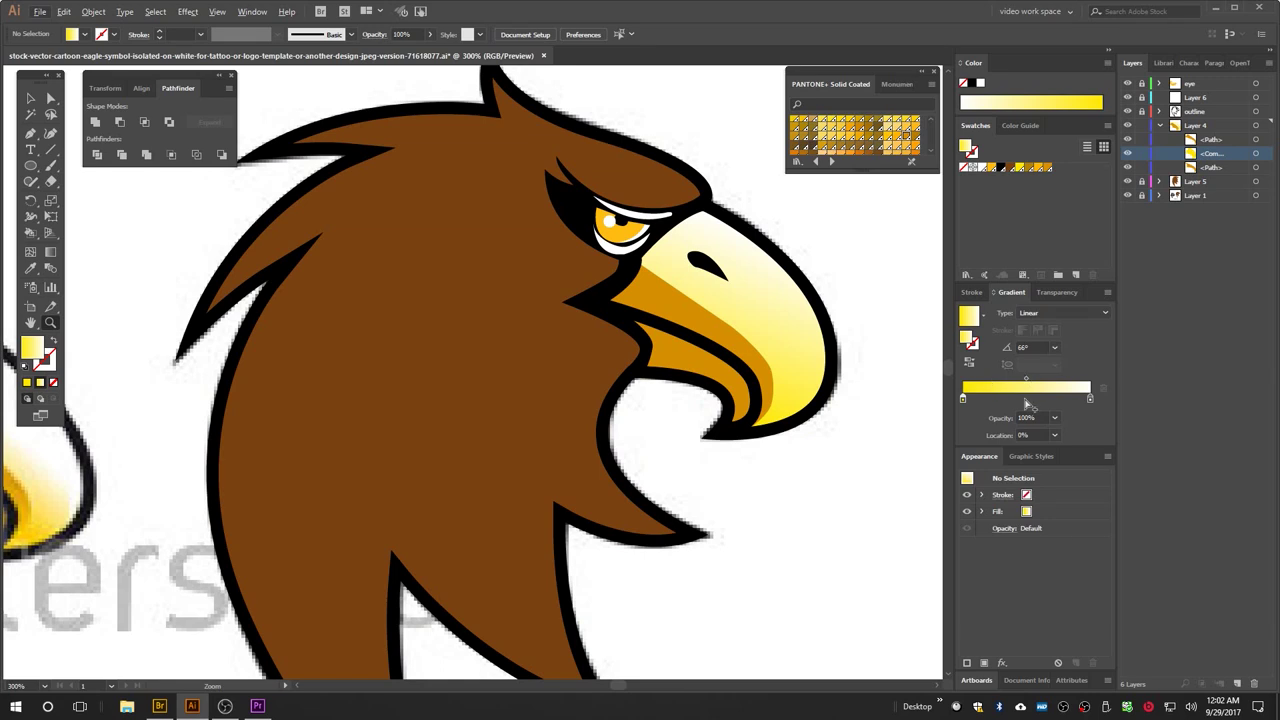
click(50, 98)
click(659, 294)
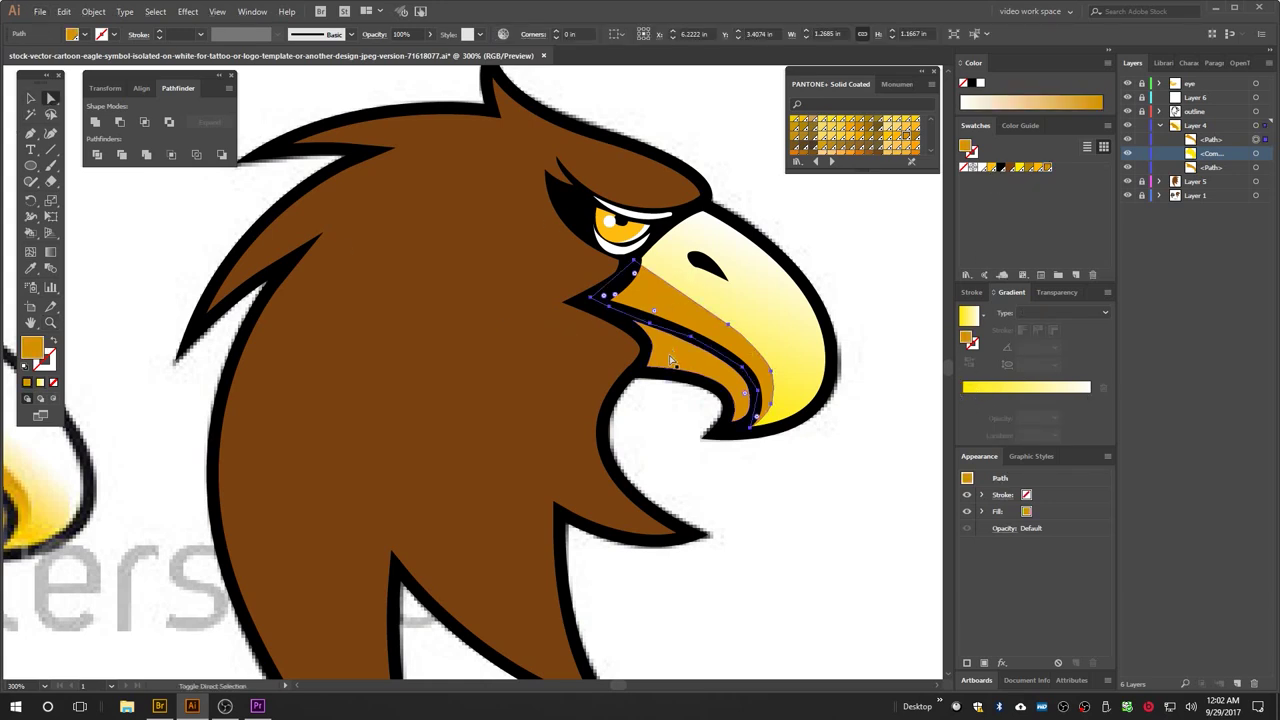
click(990, 168)
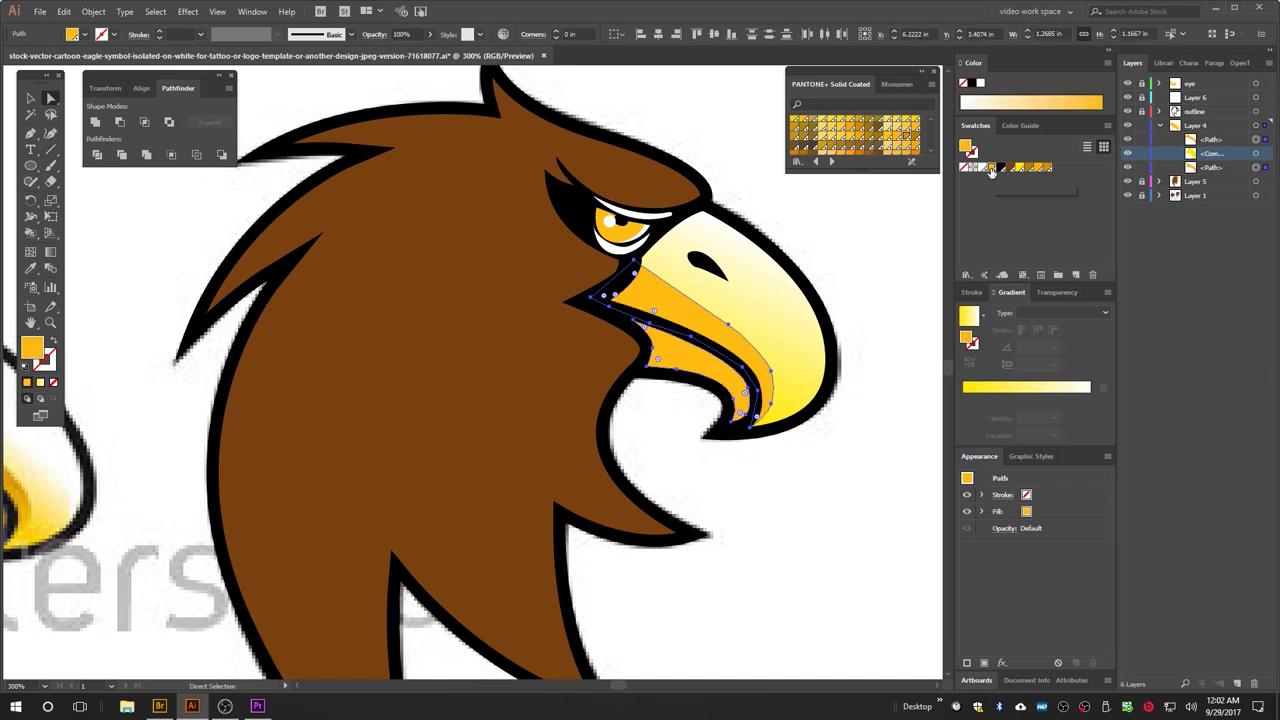
click(30, 98)
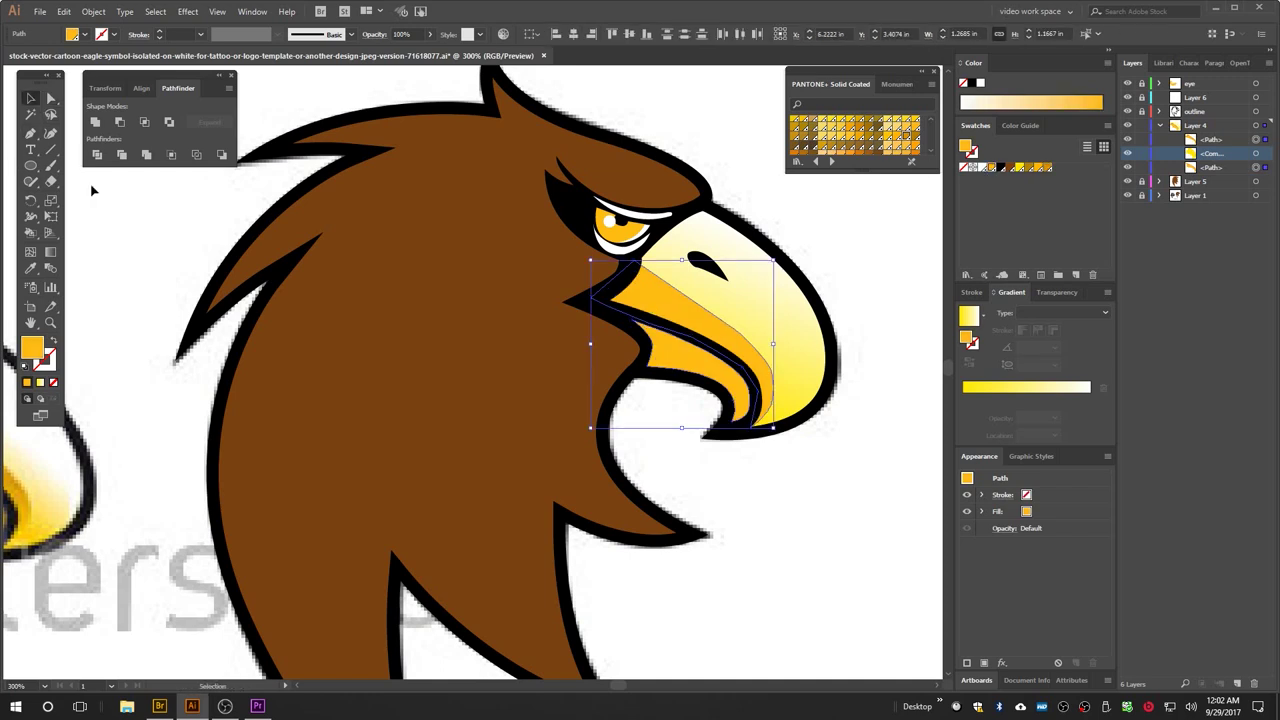
click(190, 208)
Step: Delete the leftover orange swatches that follow the yellow one in the document swatches
drag(1028, 172, 1092, 275)
drag(1033, 170, 1094, 274)
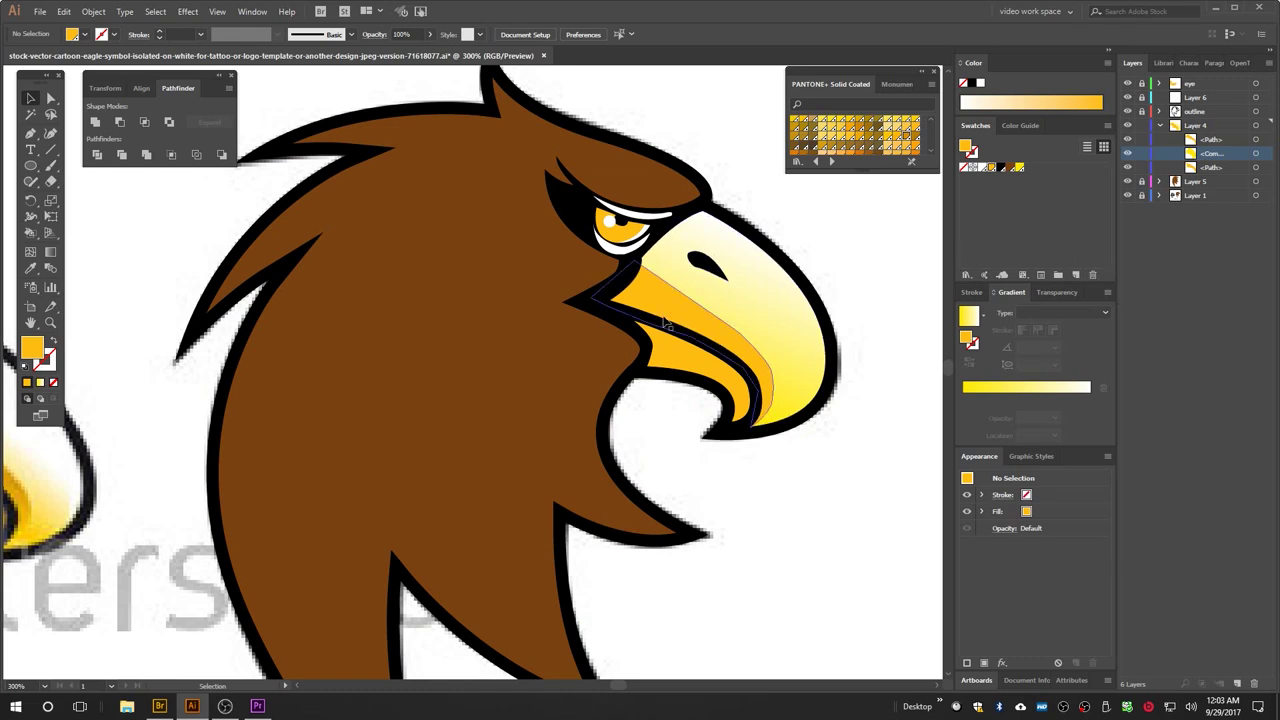
click(818, 362)
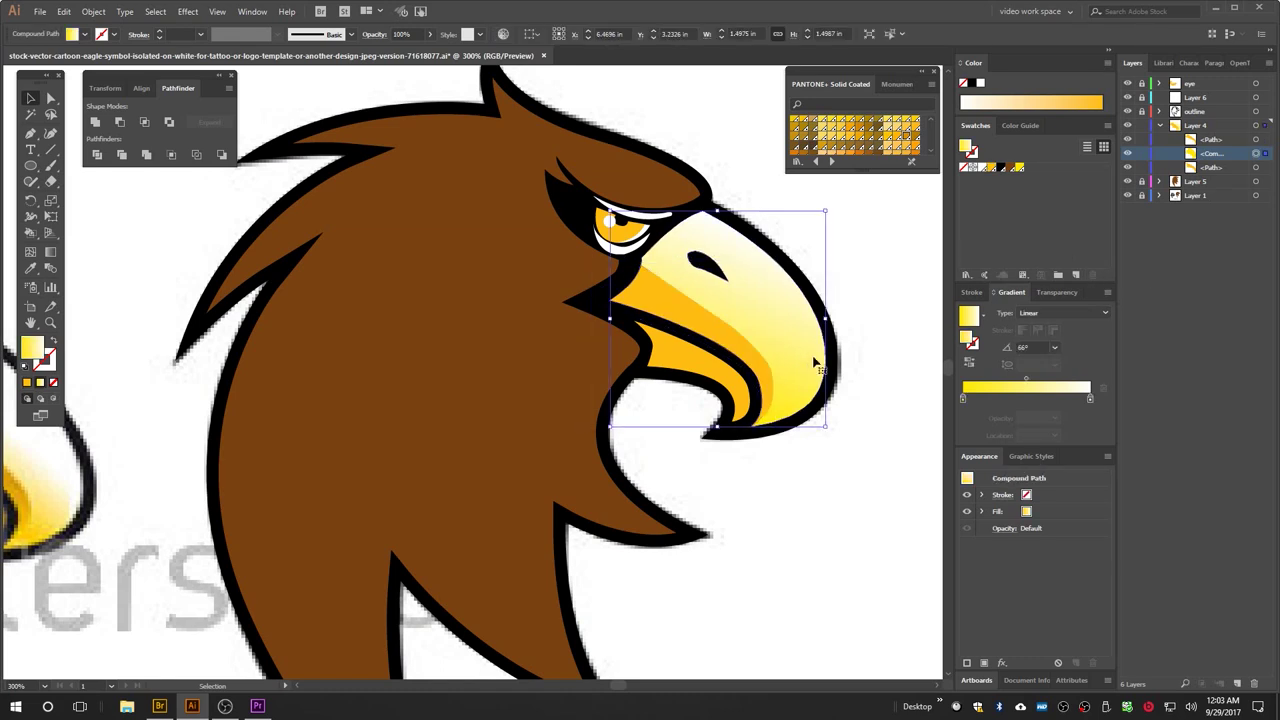
click(628, 238)
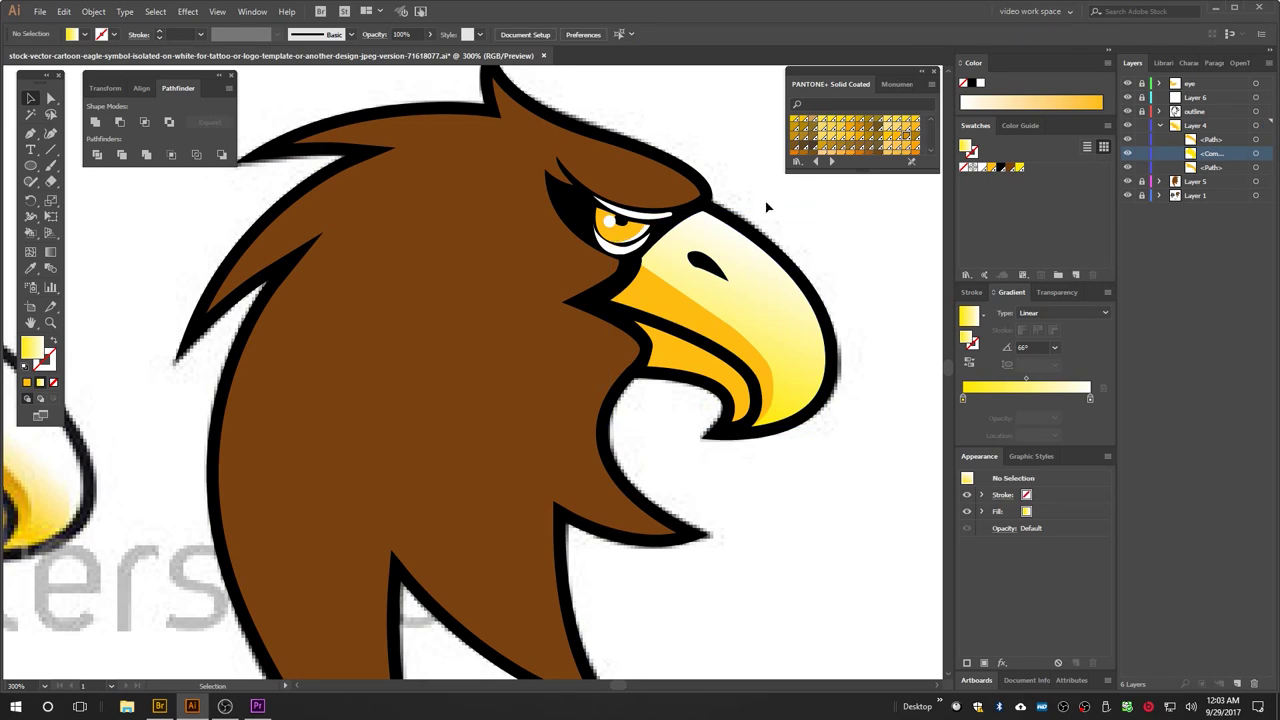
Step: Lock and collapse Layer 4, and toggle Layer 5 to examine the feather shading in the reference
click(1142, 127)
click(1160, 126)
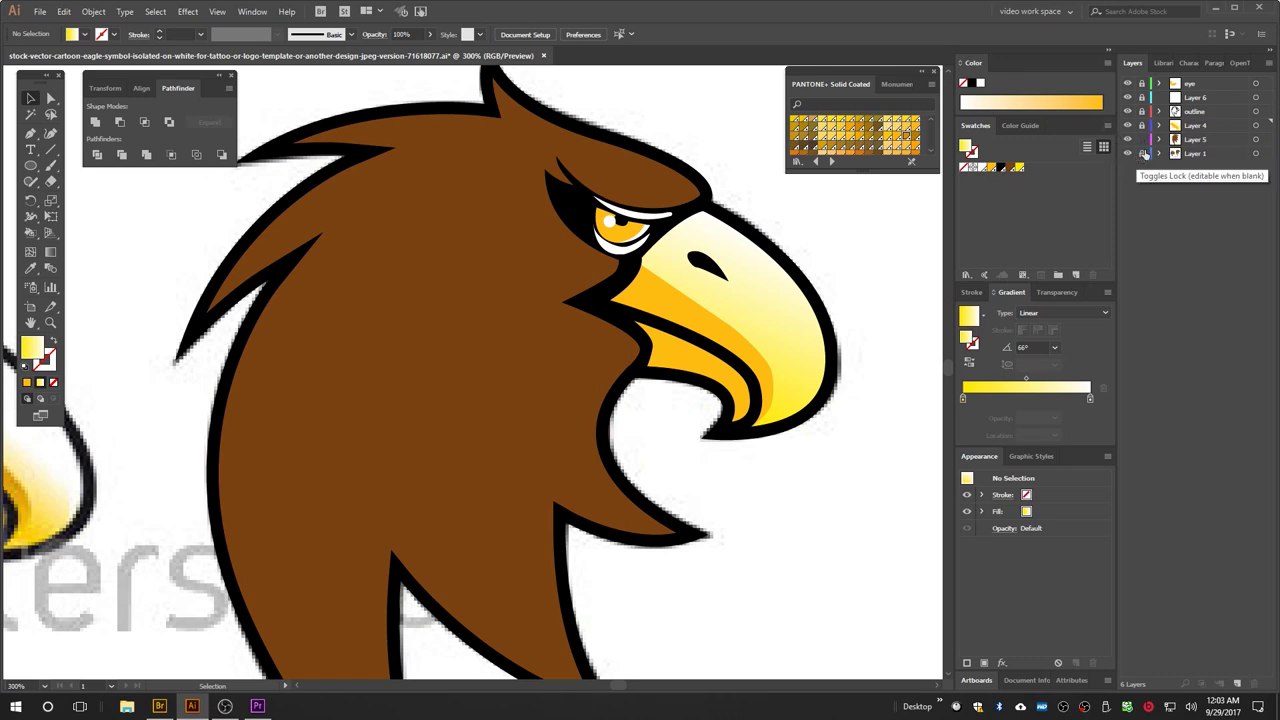
click(1128, 141)
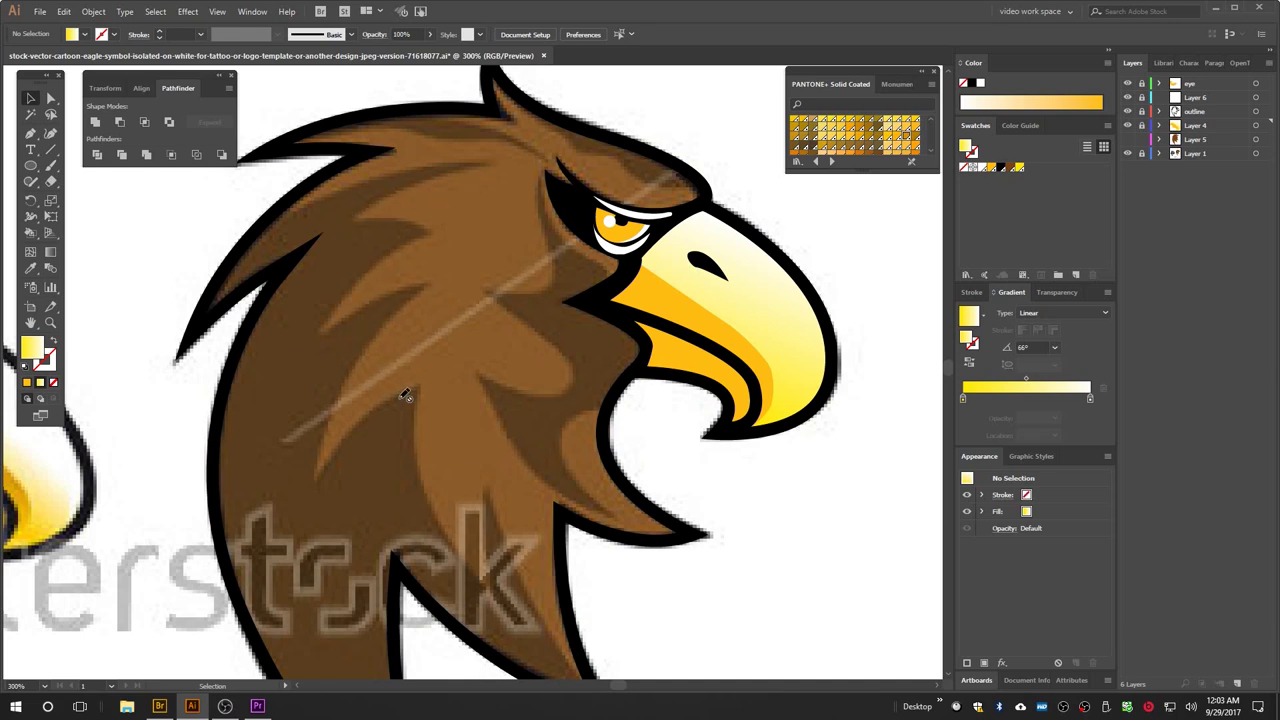
click(1128, 140)
click(1128, 140)
click(1128, 139)
Step: Apply a linear gradient to the Layer 5 head shape and set its yellow stop to PANTONE 731 C
click(1256, 140)
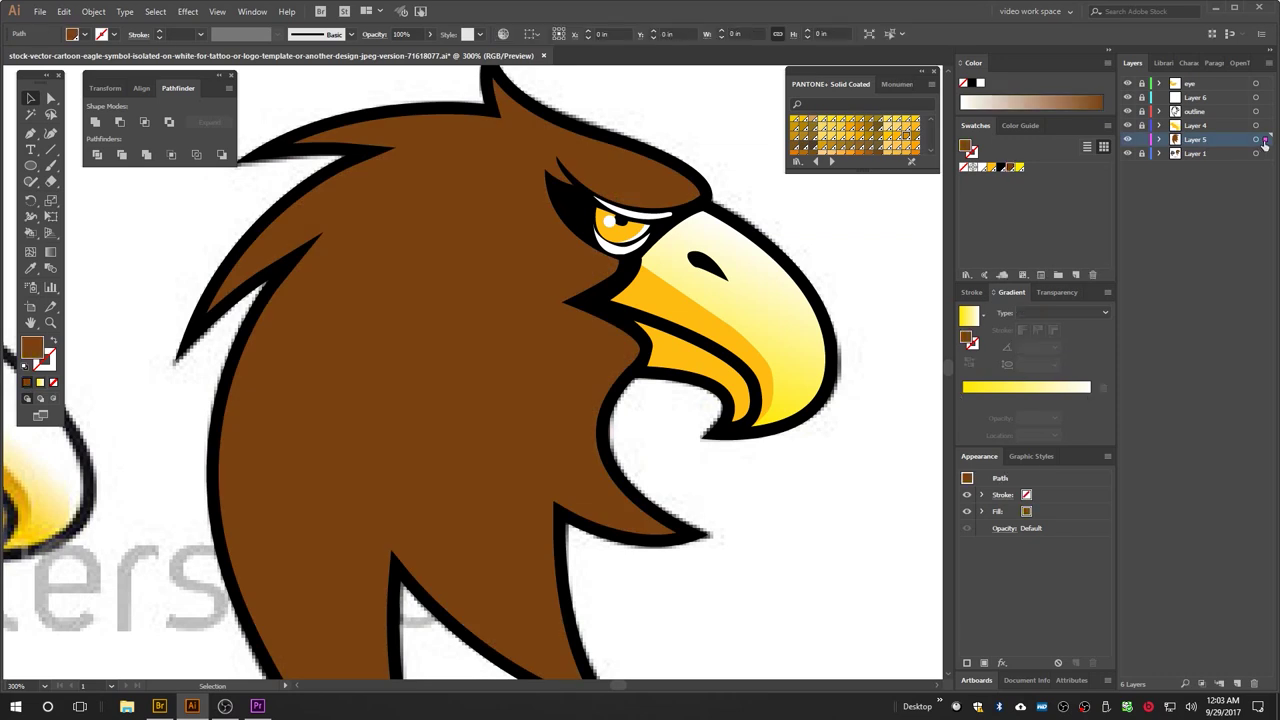
click(1041, 393)
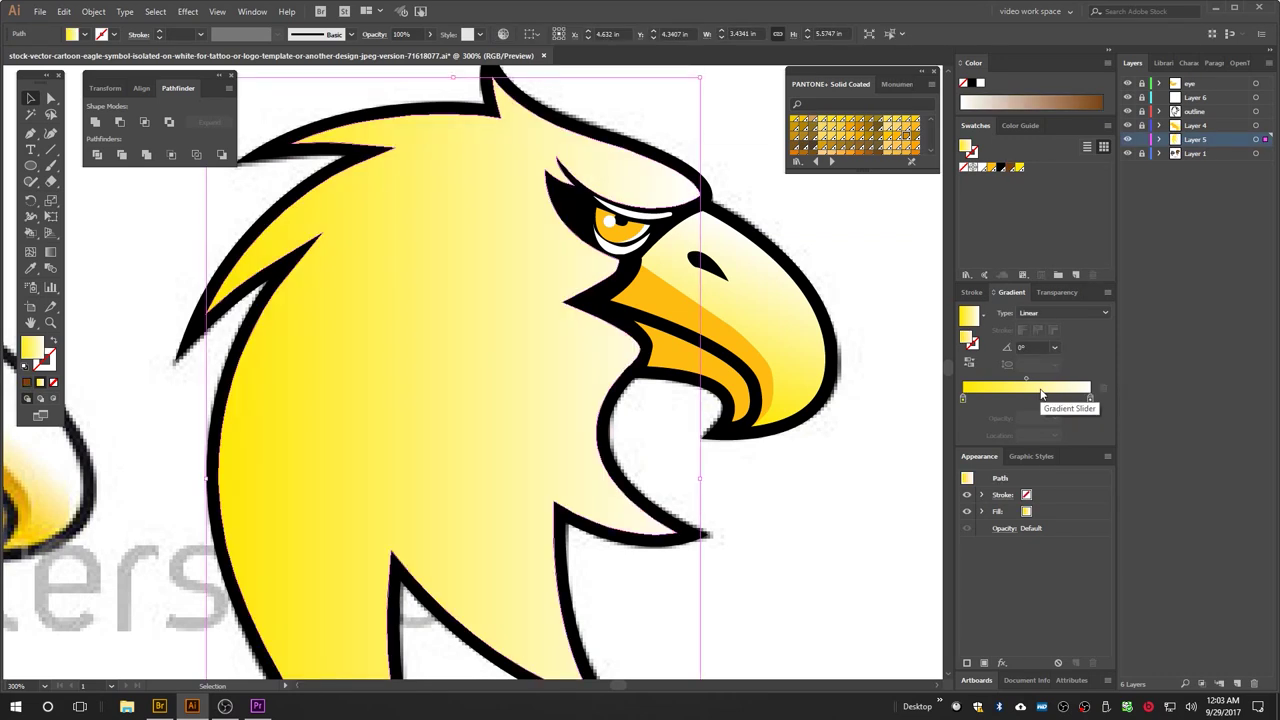
click(1010, 168)
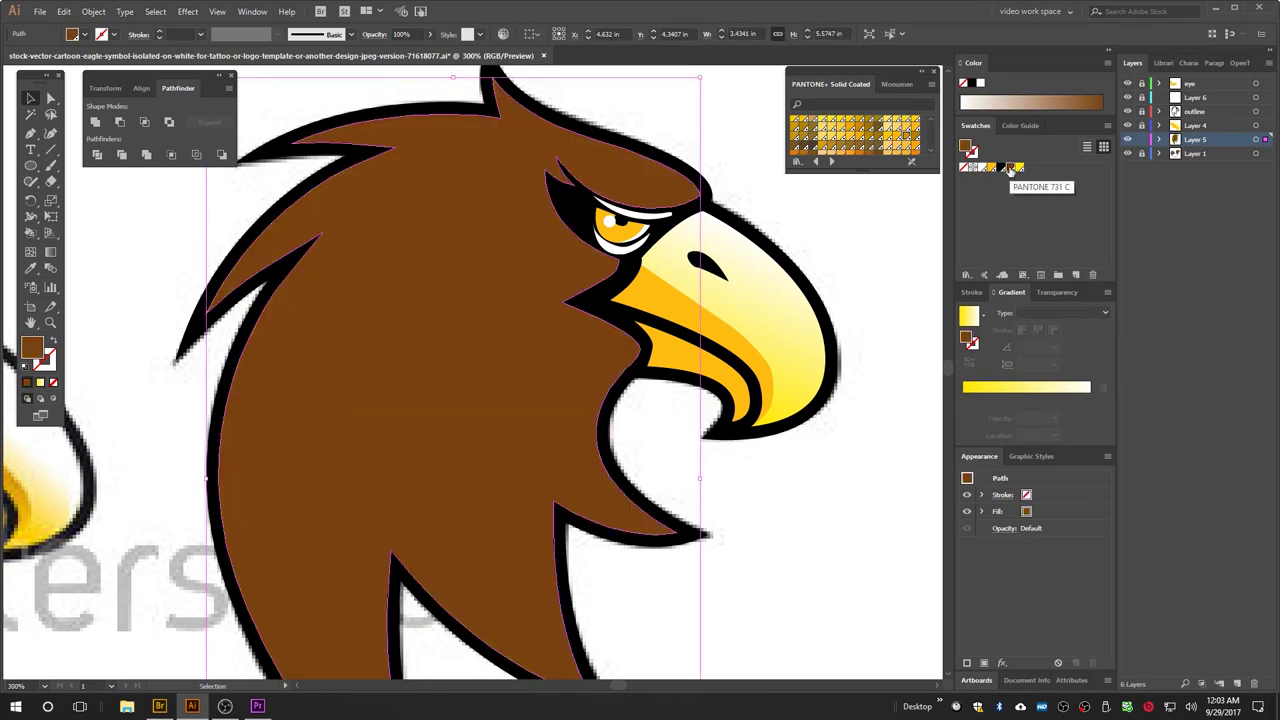
click(1029, 393)
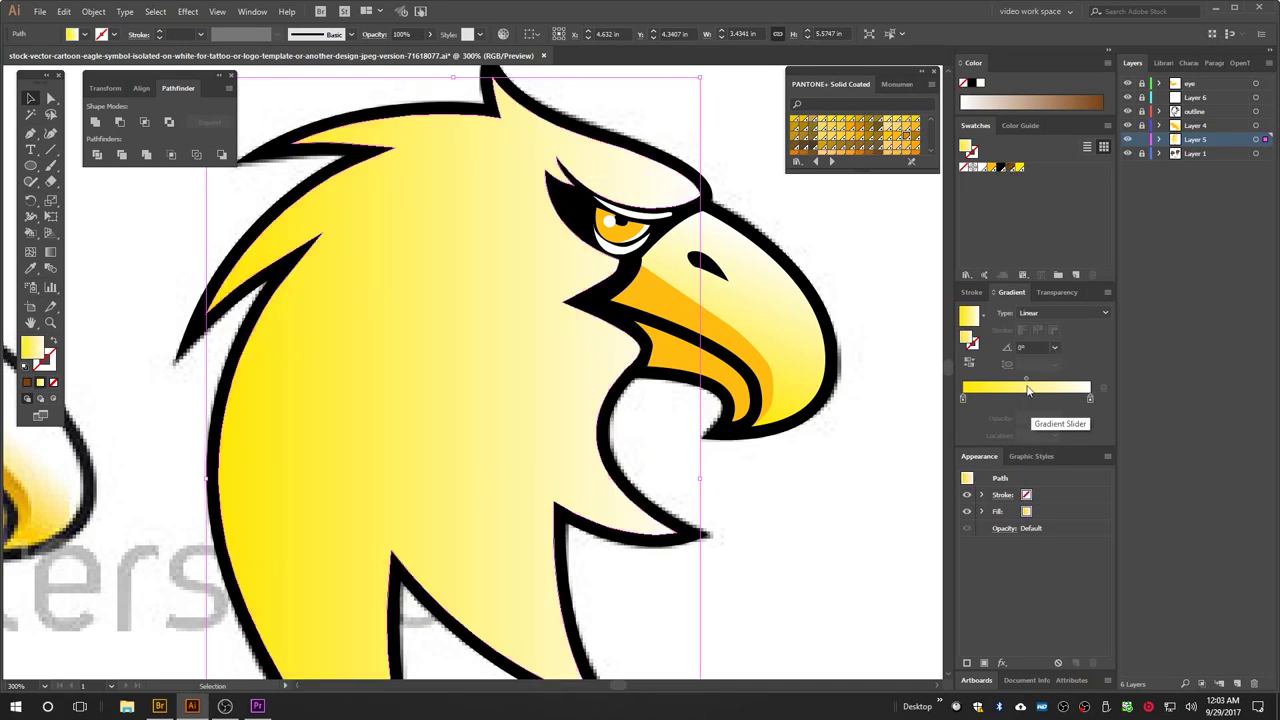
double_click(962, 400)
click(963, 441)
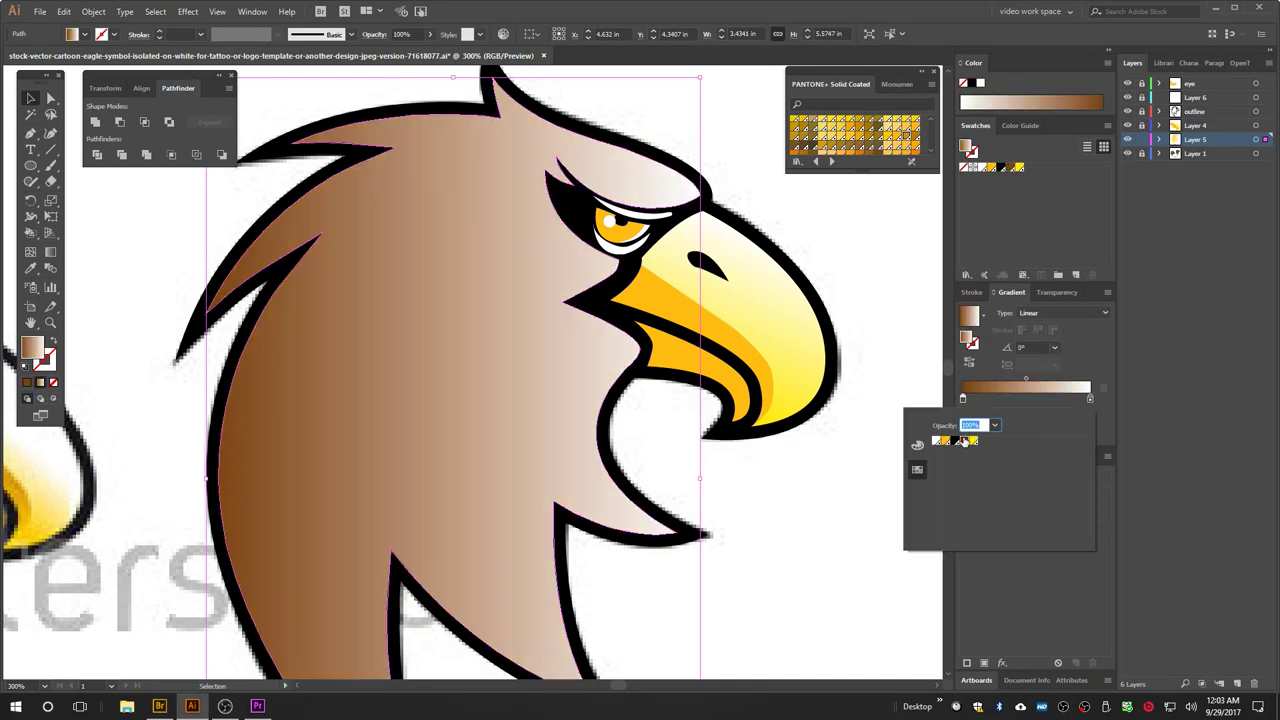
click(1027, 250)
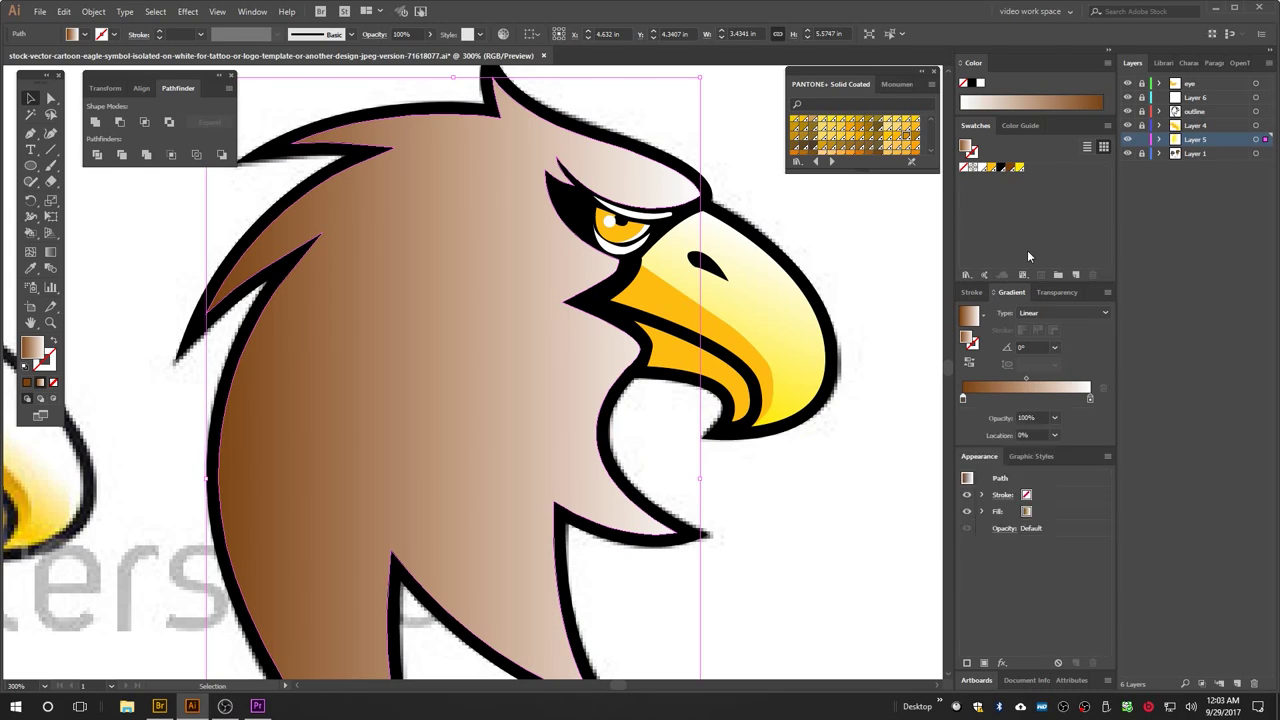
Step: Add PANTONE 7533 C from the PANTONE+ Solid Coated library and assign it to the head gradient's white stop
drag(931, 141, 905, 321)
drag(929, 162, 929, 311)
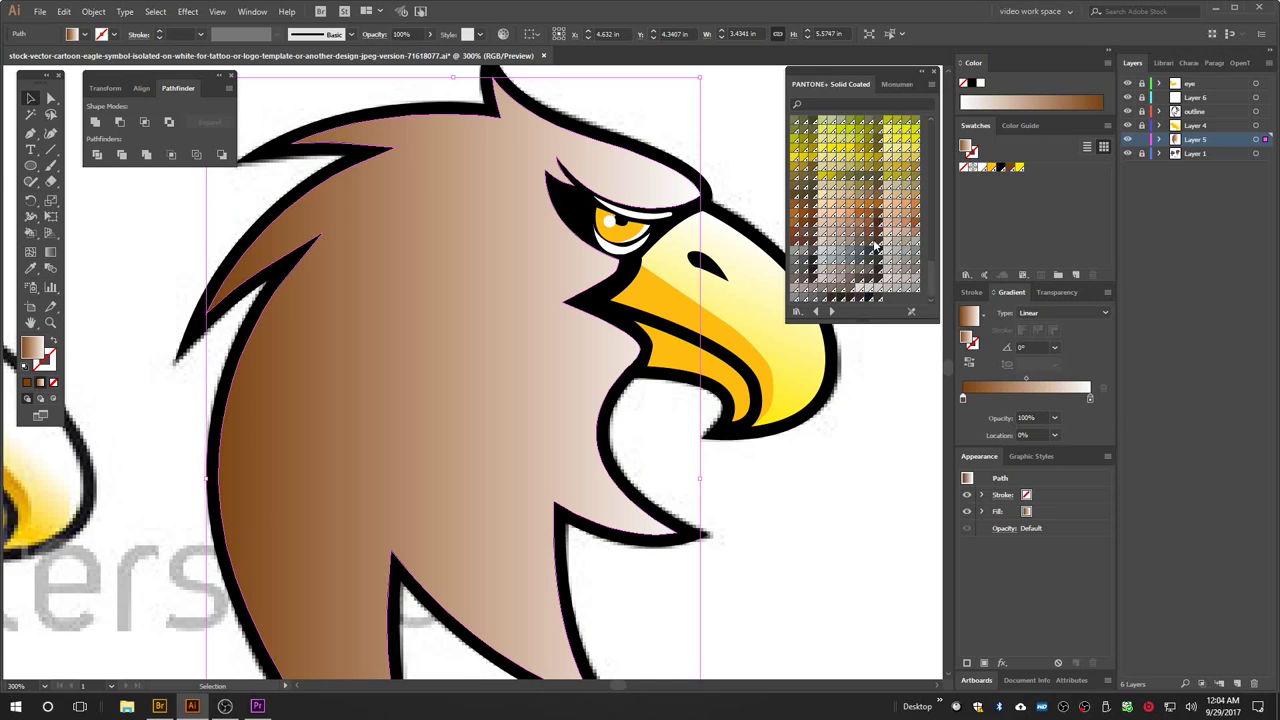
click(880, 241)
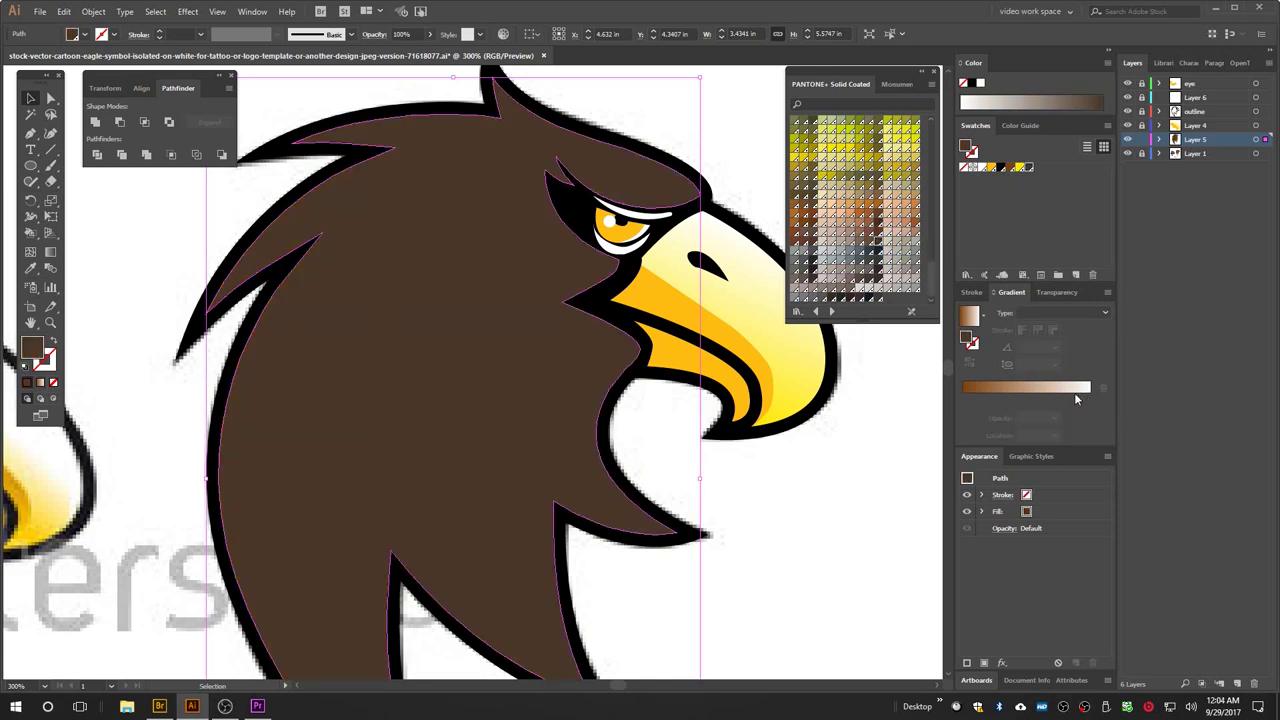
click(1076, 392)
double_click(1090, 399)
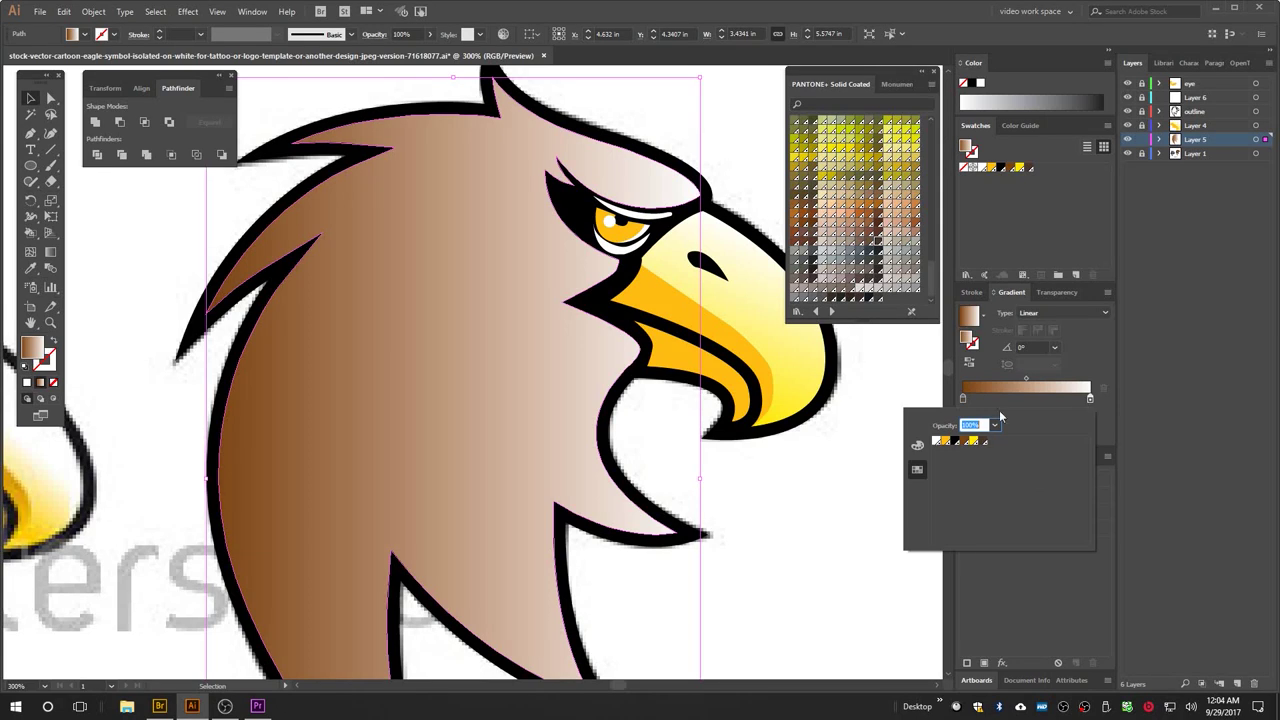
click(986, 443)
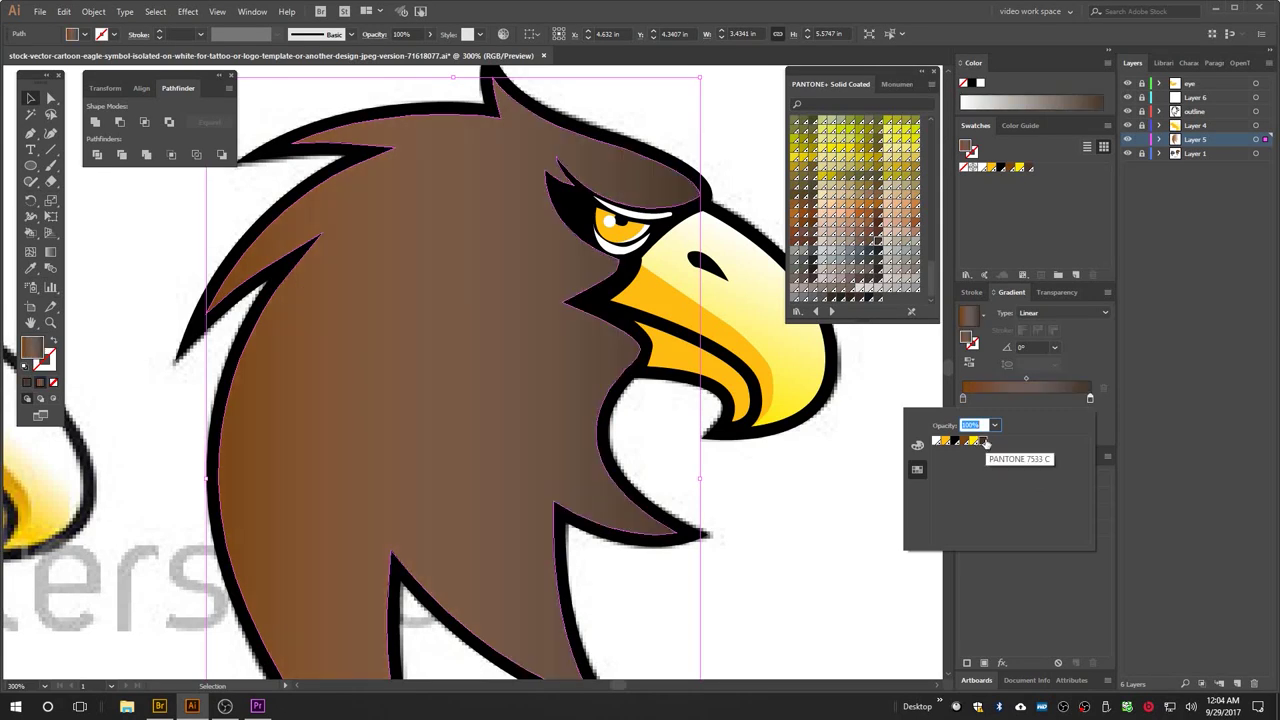
click(860, 511)
Step: Move the head gradient's midpoint to 56.67%, reverse the gradient, and shift its dark brown stop to about 20%
mouse_move(1026, 379)
mouse_down()
mouse_move(1073, 380)
mouse_move(985, 384)
mouse_move(1037, 383)
mouse_up()
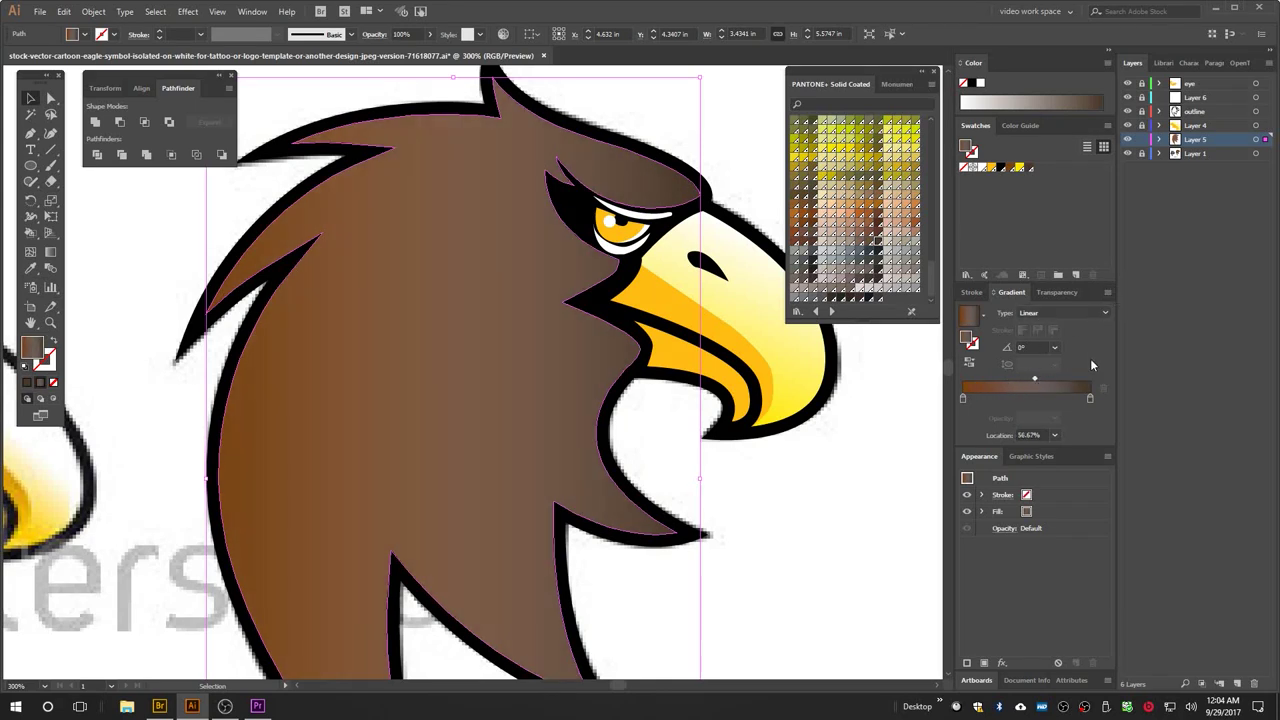
click(967, 364)
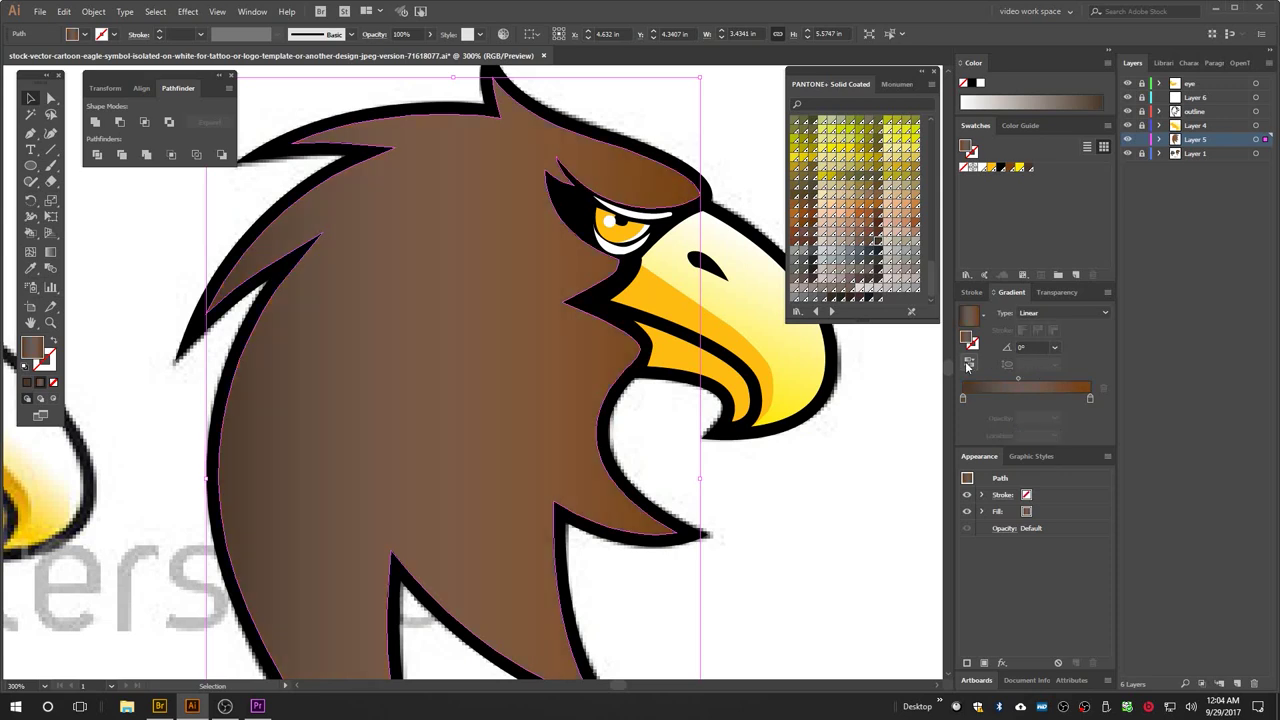
click(964, 399)
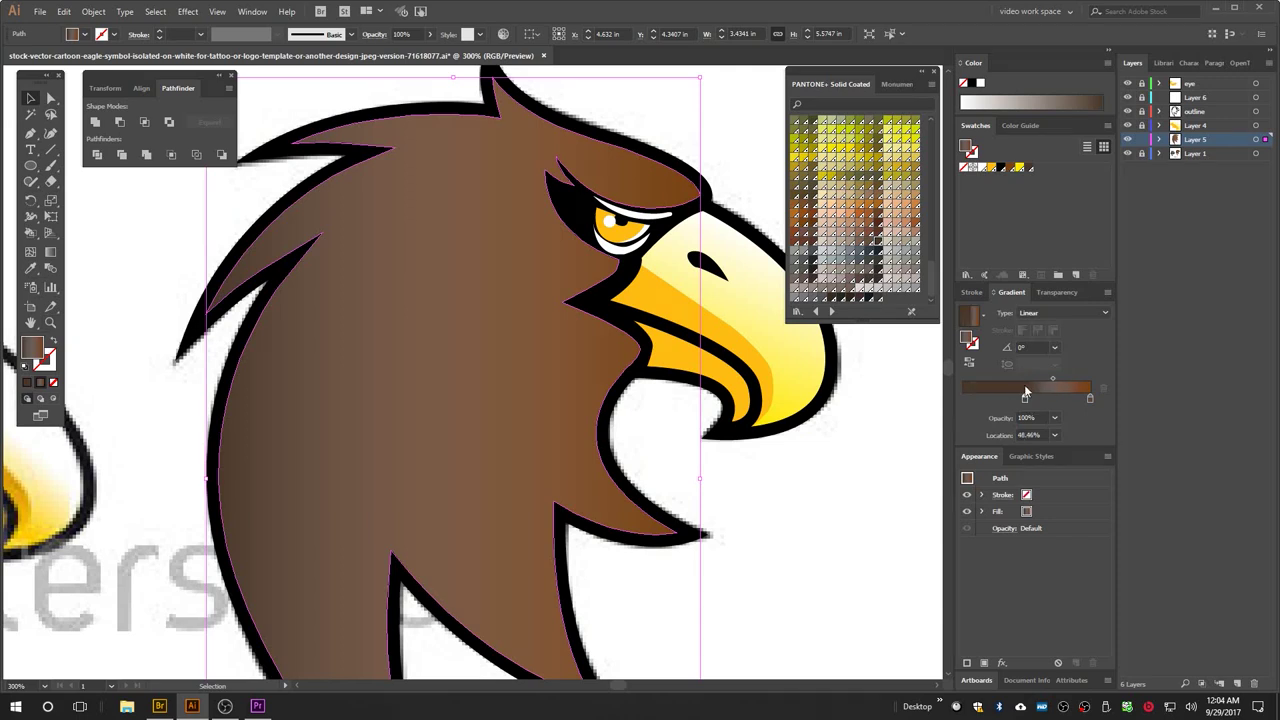
click(1024, 398)
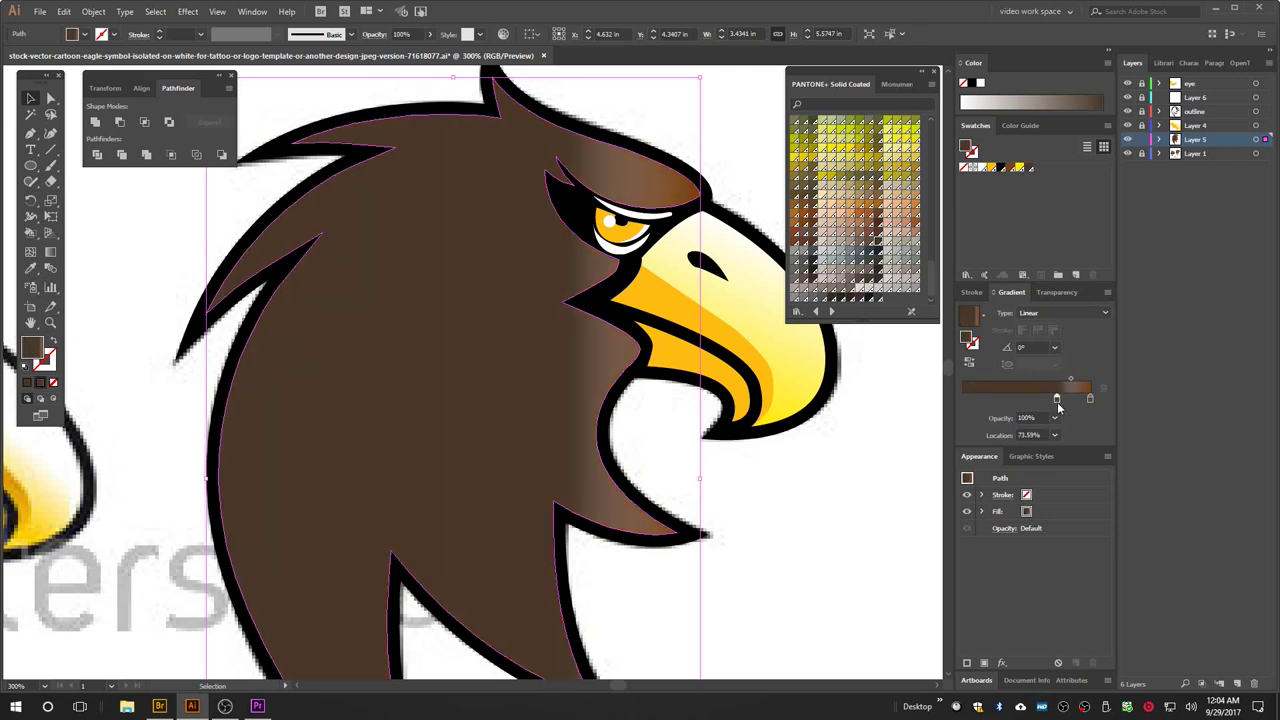
drag(1058, 405, 989, 400)
click(50, 322)
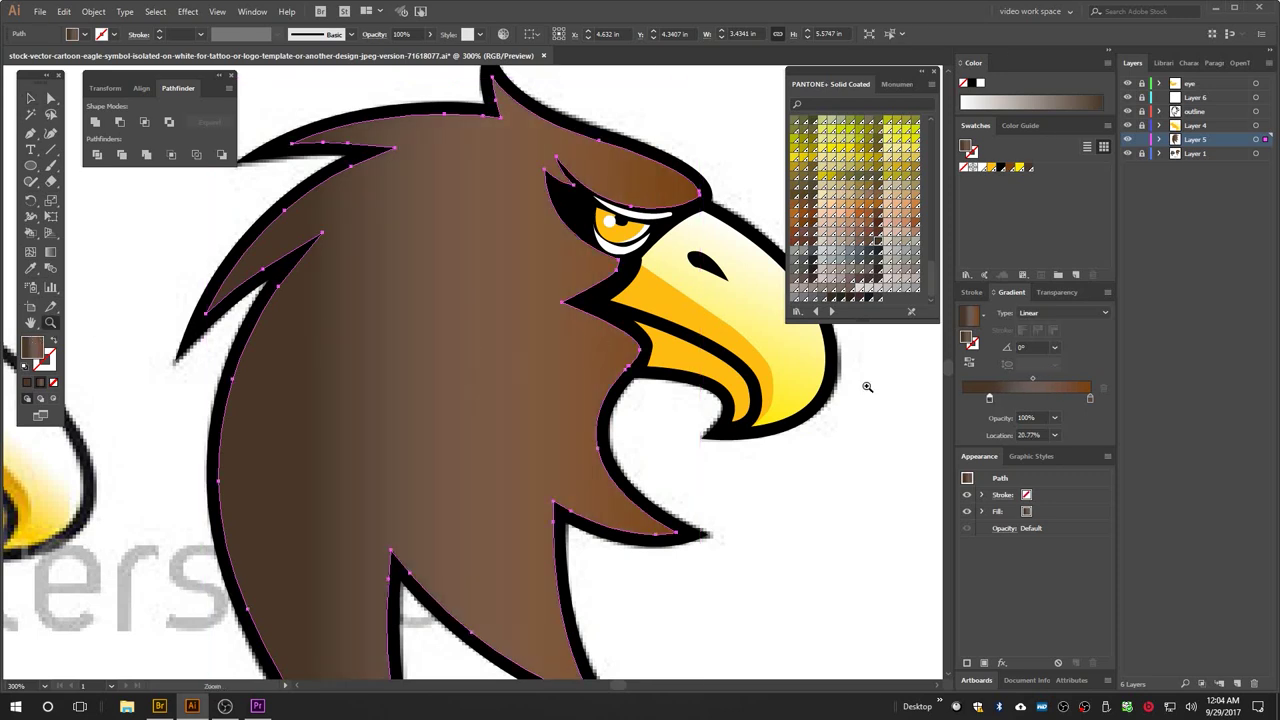
drag(989, 400, 988, 400)
Step: Recolor the head gradient's dark brown stop white, replace it with a light stop at the start, and set the midpoint to 20.77%
double_click(987, 399)
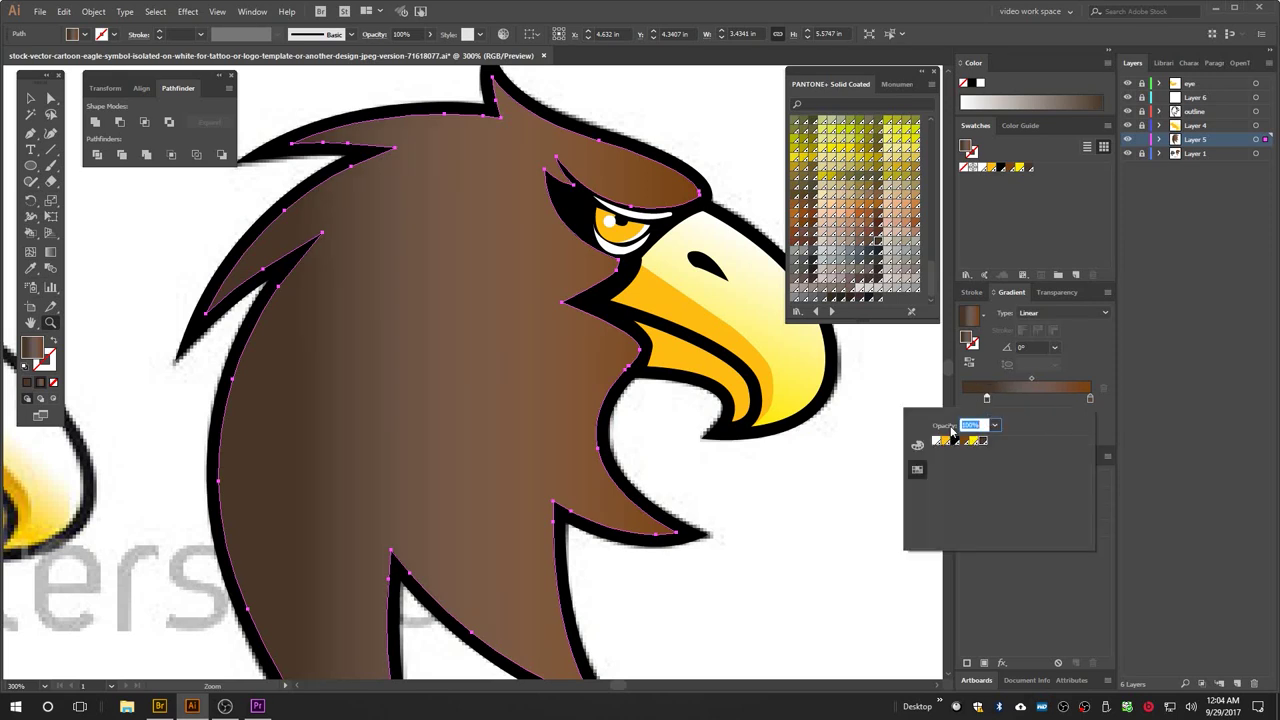
click(937, 442)
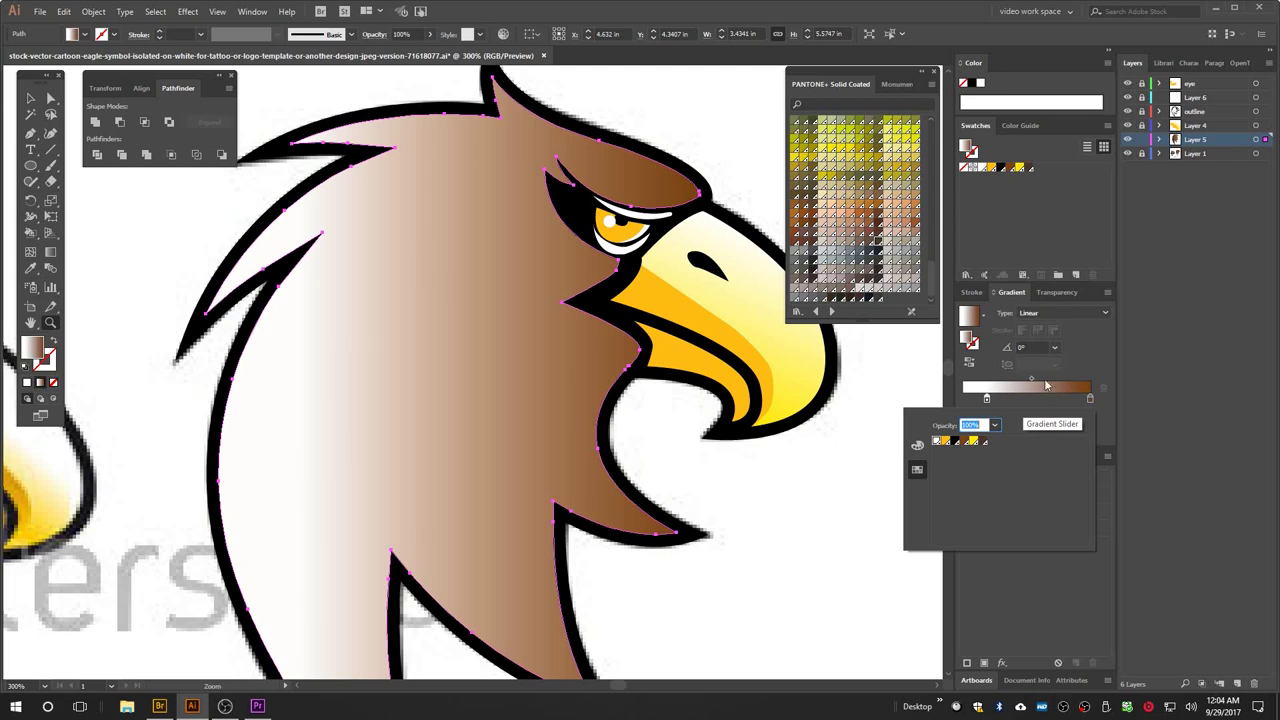
click(964, 399)
click(987, 399)
drag(987, 399, 992, 422)
drag(1025, 379, 988, 379)
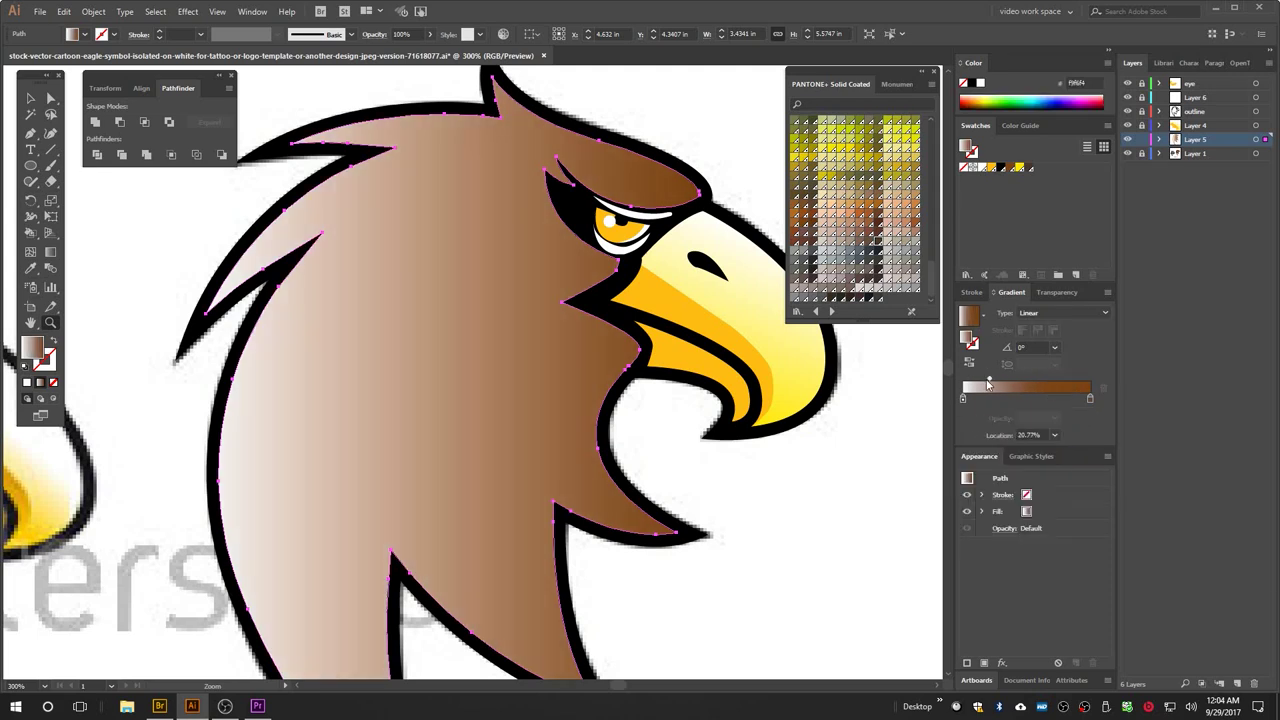
Step: Move the head gradient's brown stop to 62.05% and recolor it with PANTONE 7533 C
drag(1089, 399, 1045, 400)
double_click(1042, 399)
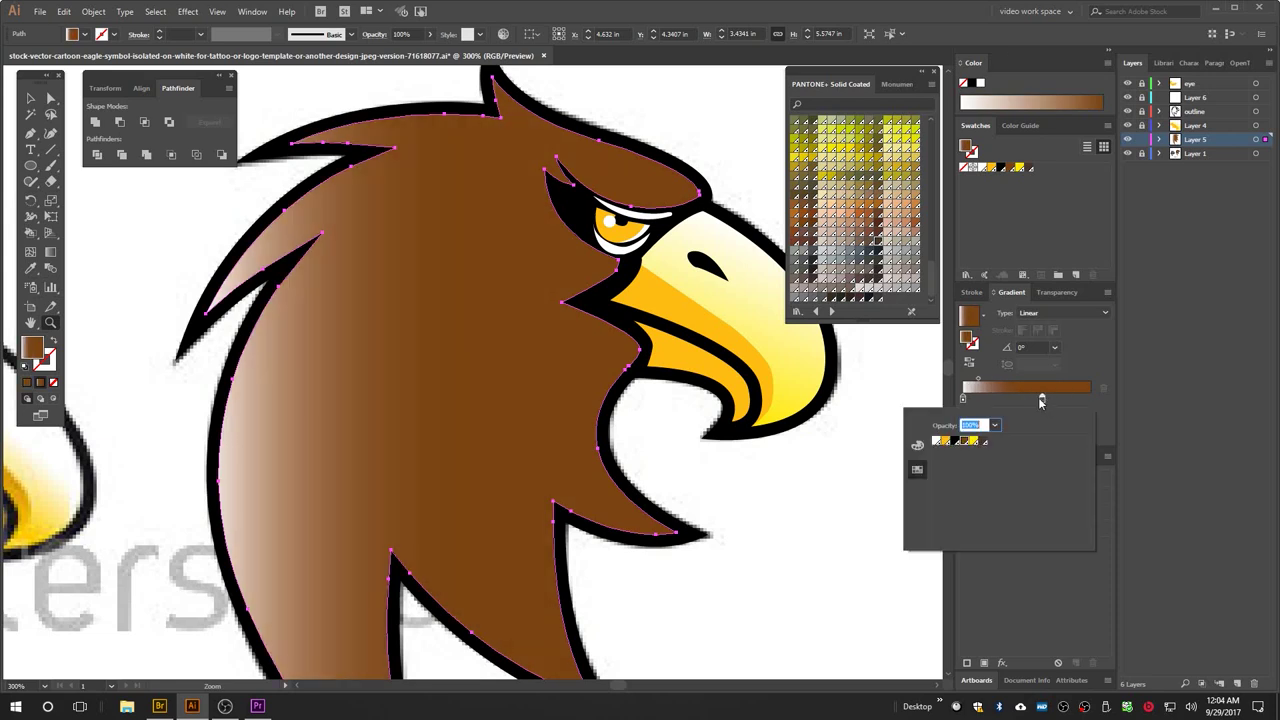
click(985, 445)
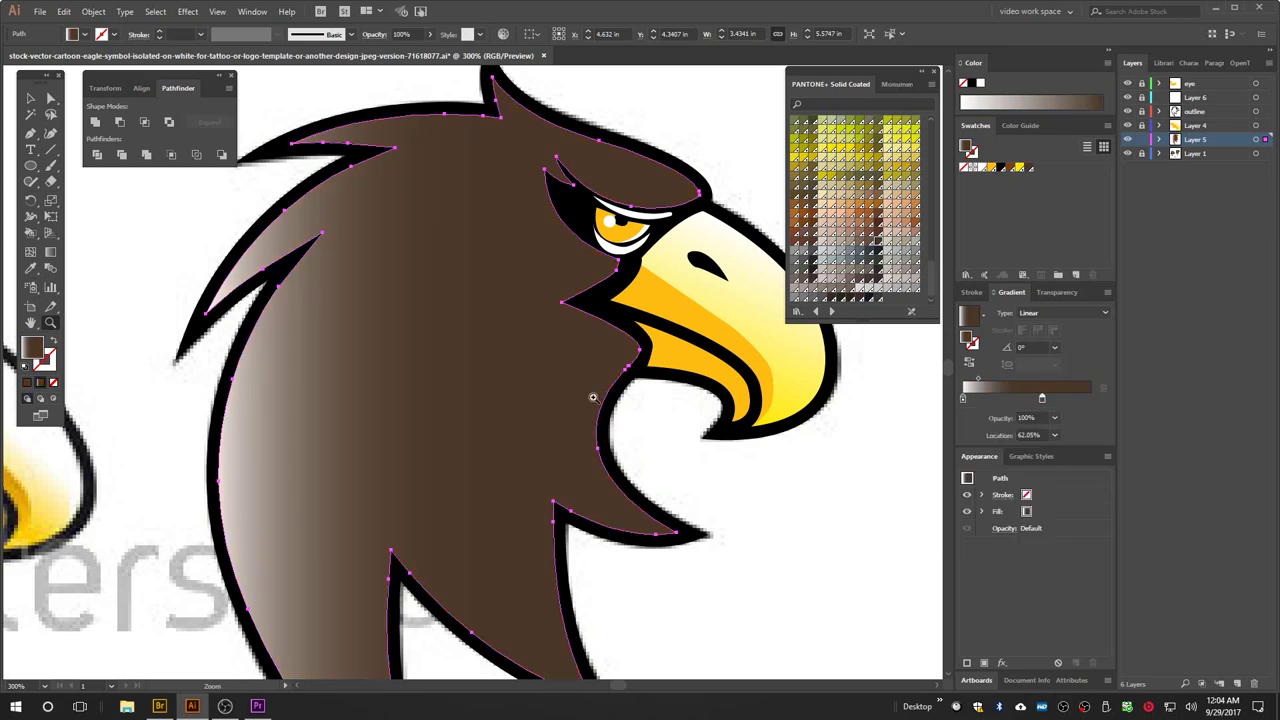
click(30, 97)
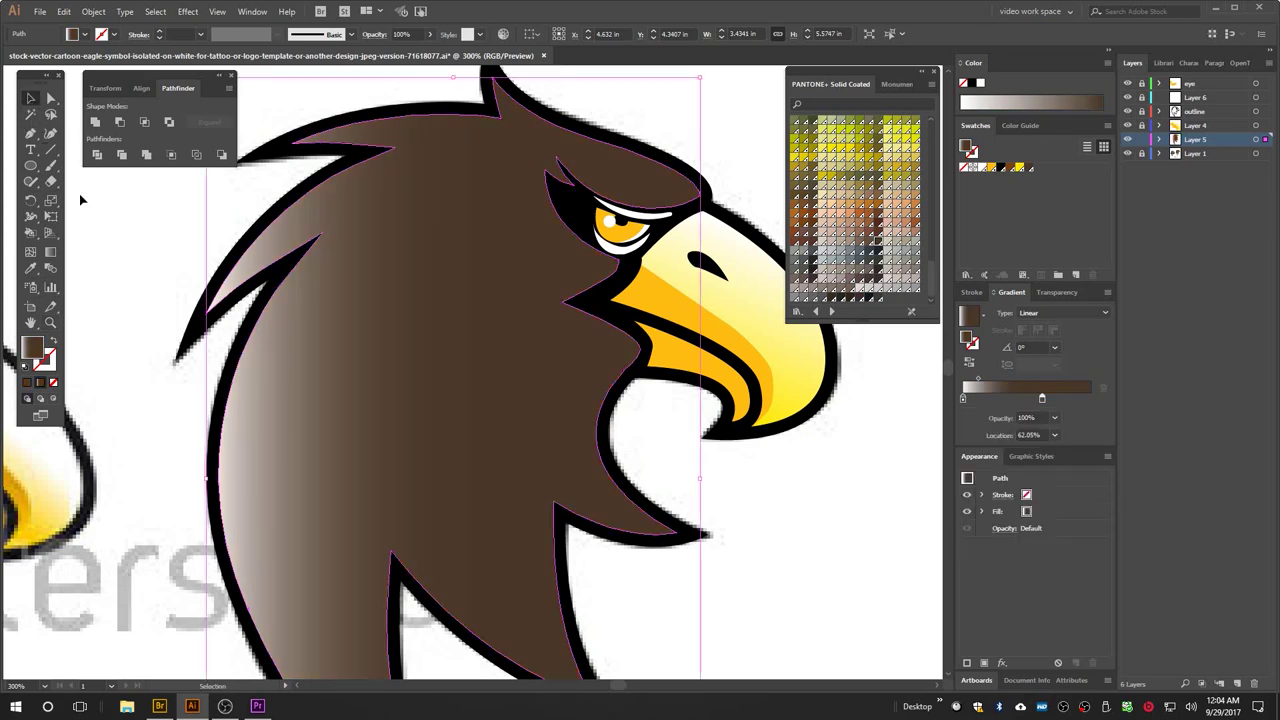
Step: Set the brown head gradient's angle to -84° and deselect the head shape
click(1034, 347)
scroll(1034, 347, up, 15)
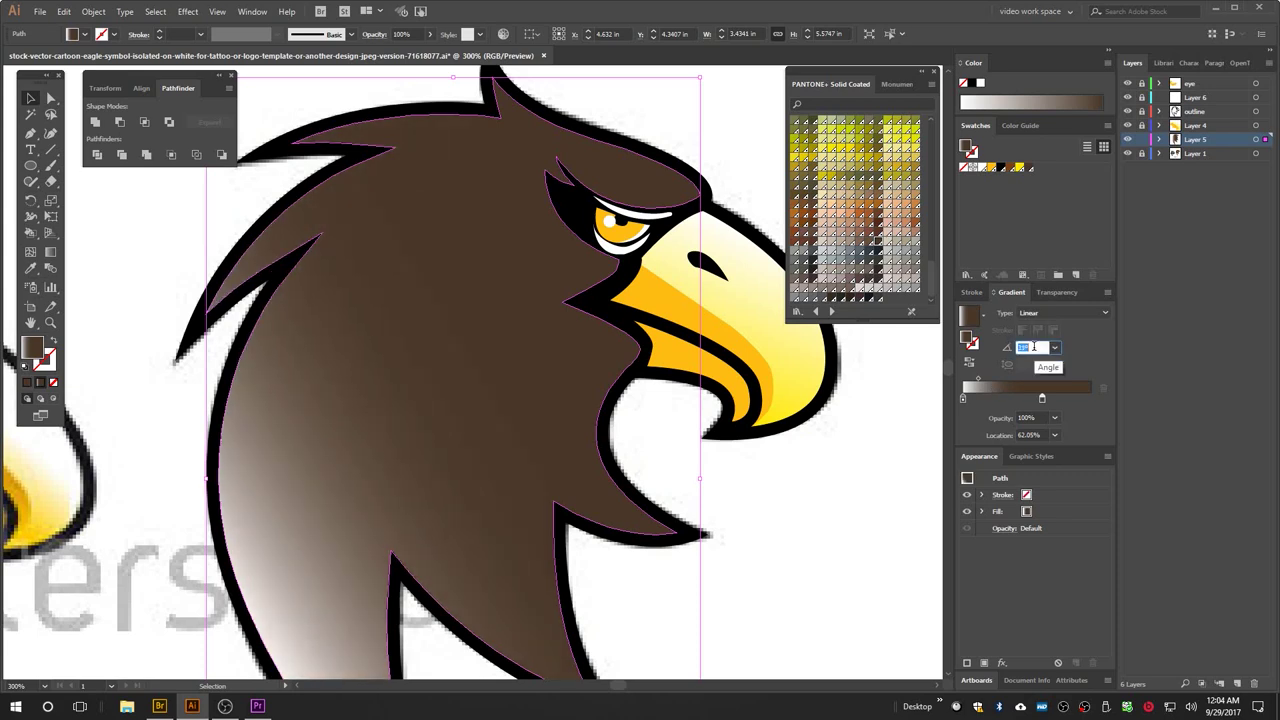
scroll(1033, 347, down, 4)
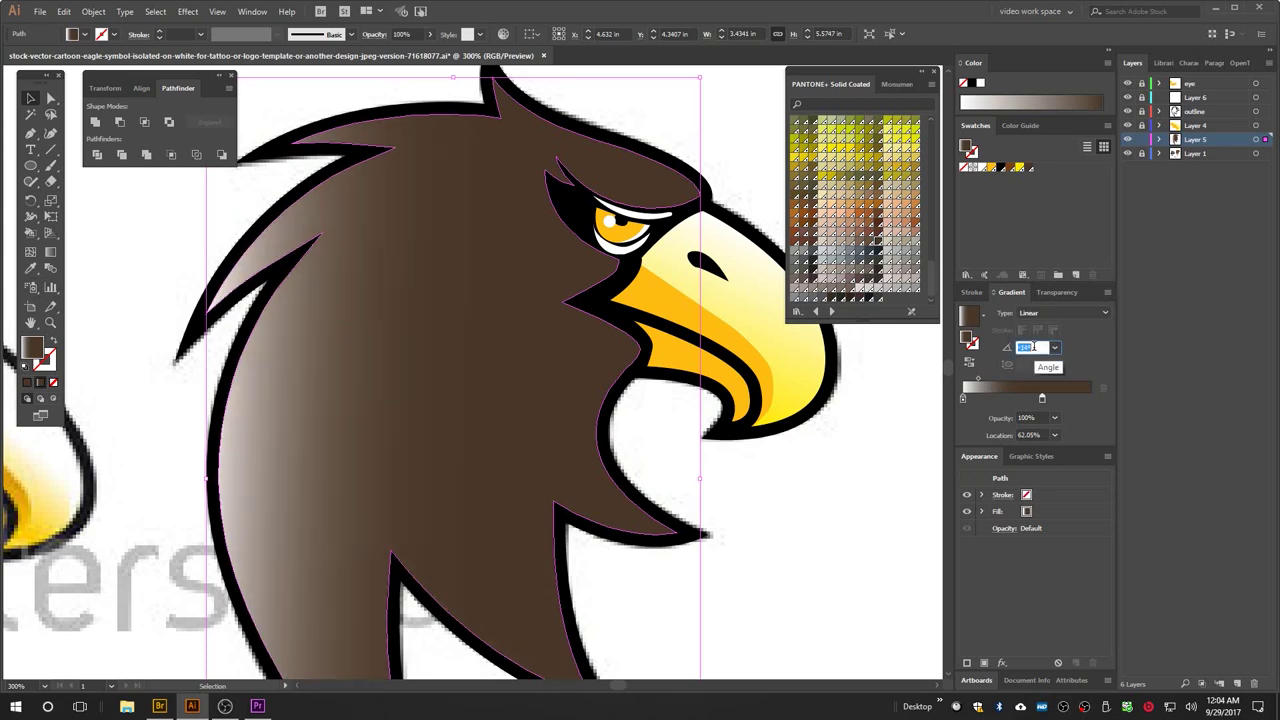
scroll(1033, 347, down, 6)
scroll(1033, 347, down, 3)
scroll(1034, 347, down, 3)
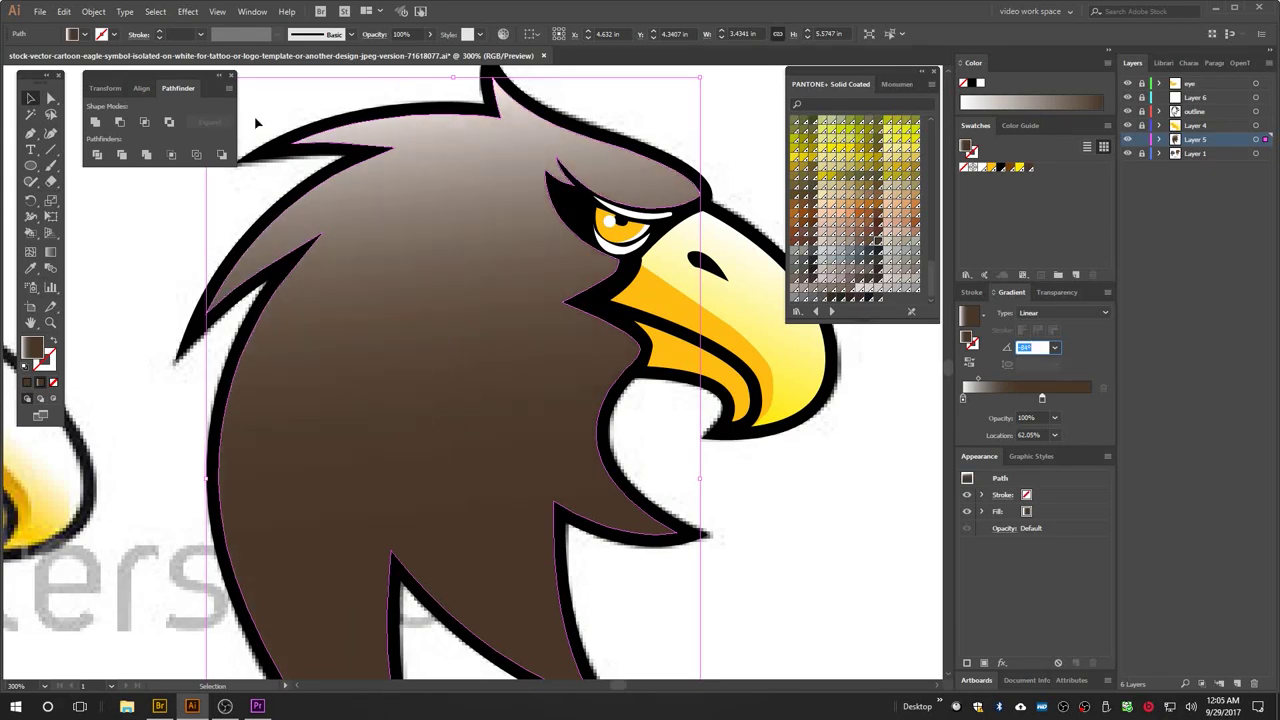
click(145, 224)
Step: Hide Layer 1, which holds the low-resolution reference image, to show the redrawn eagle on its own
click(50, 322)
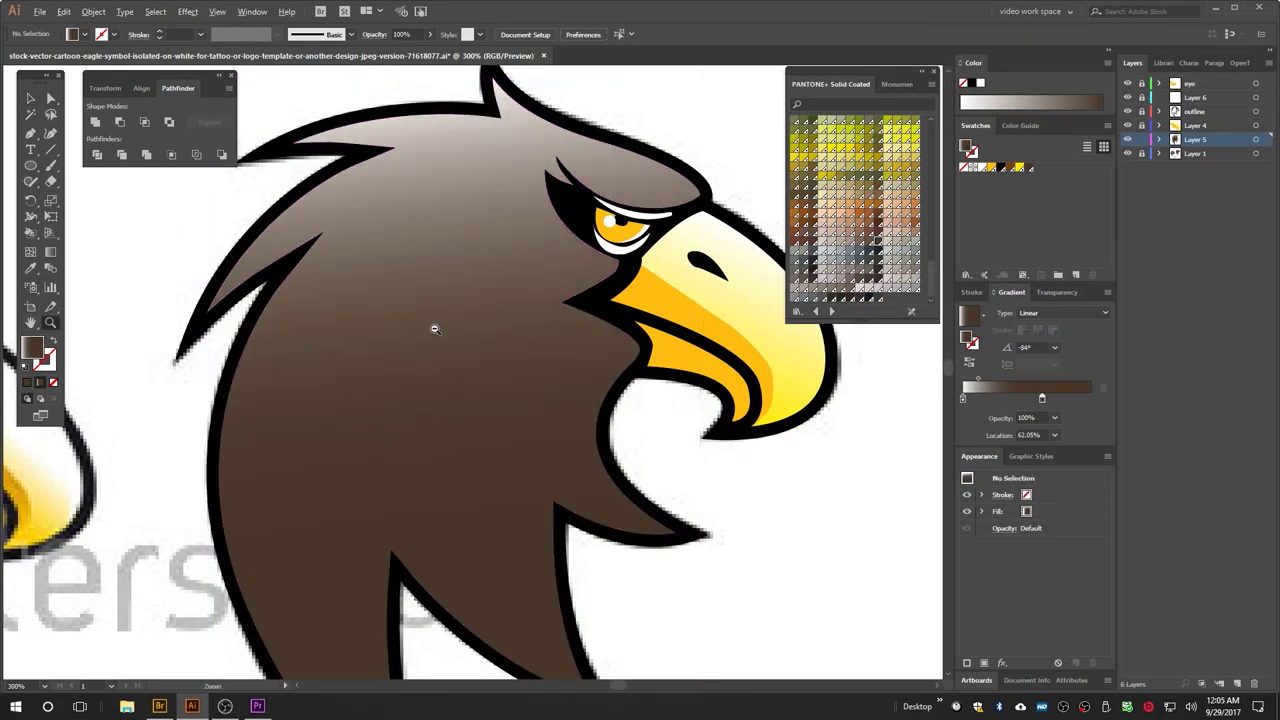
alt+click(435, 329)
alt+click(435, 329)
drag(474, 370, 482, 278)
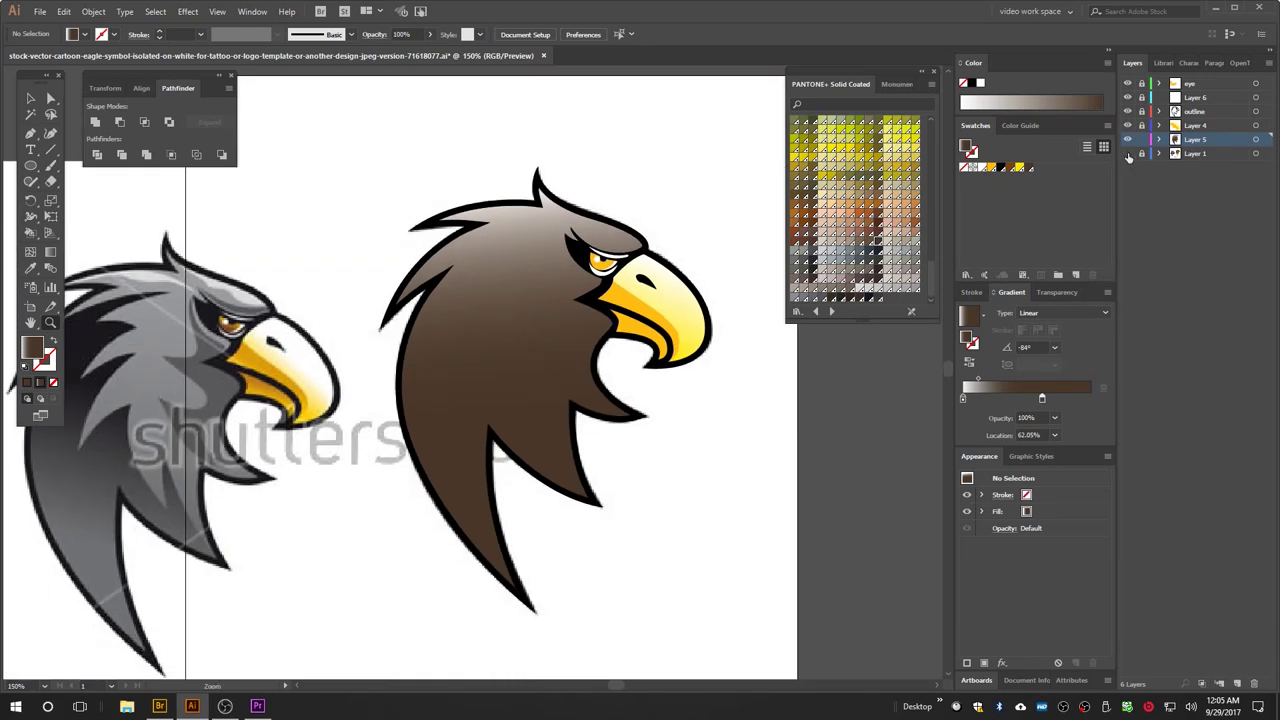
click(1128, 154)
click(31, 99)
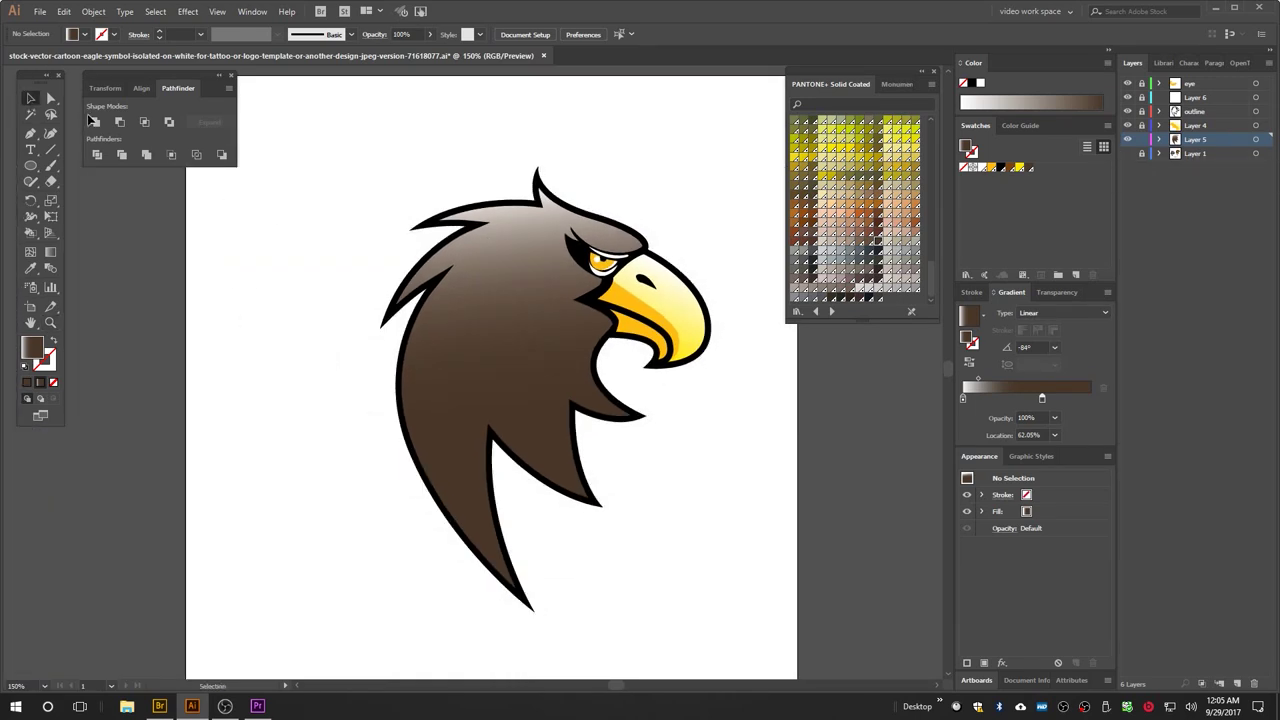
Step: Unlock the outline layer, select its artwork, and give it a 2 pt stroke in Black spot 2
click(1204, 113)
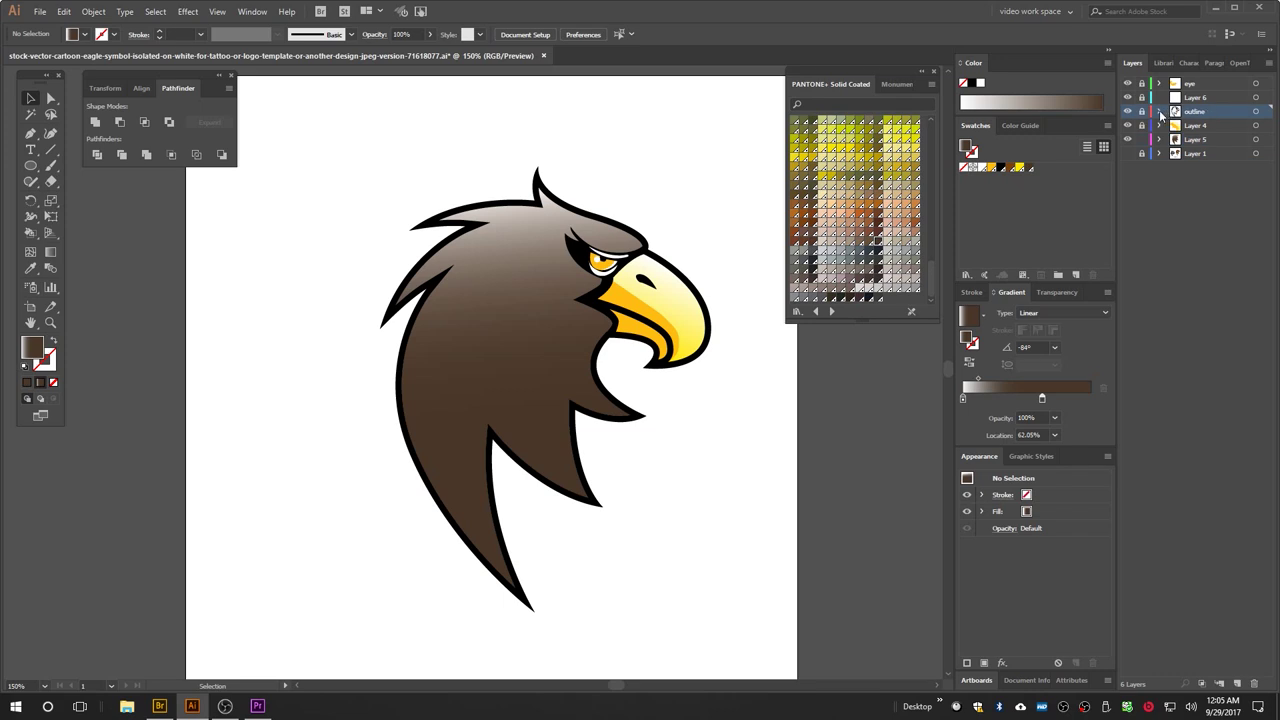
click(1128, 111)
click(1128, 111)
click(1265, 112)
click(158, 34)
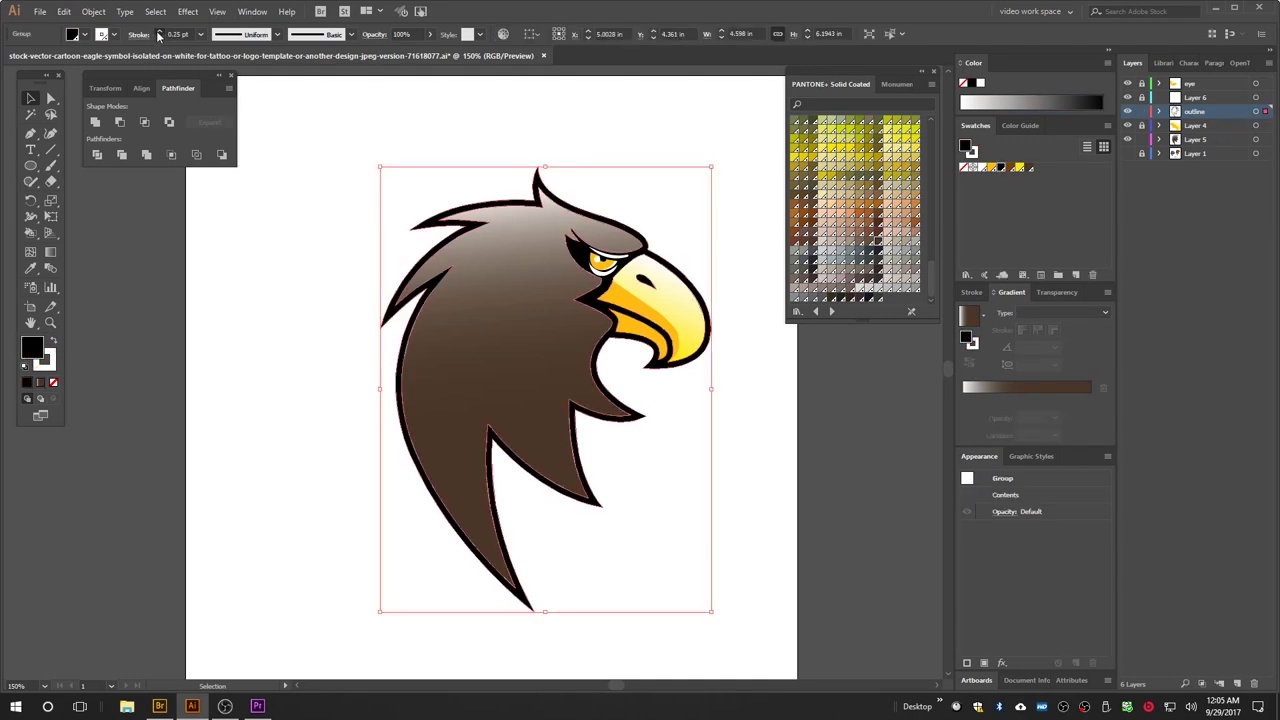
click(45, 365)
click(1003, 167)
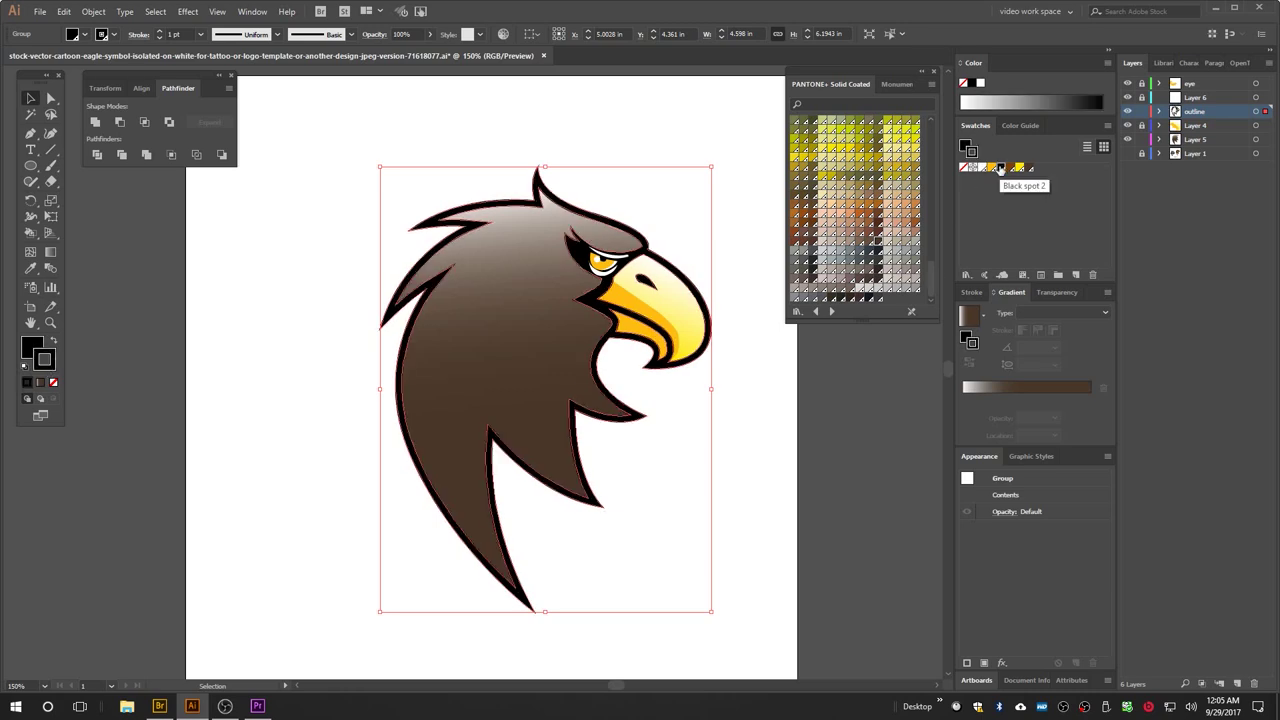
click(159, 31)
click(153, 232)
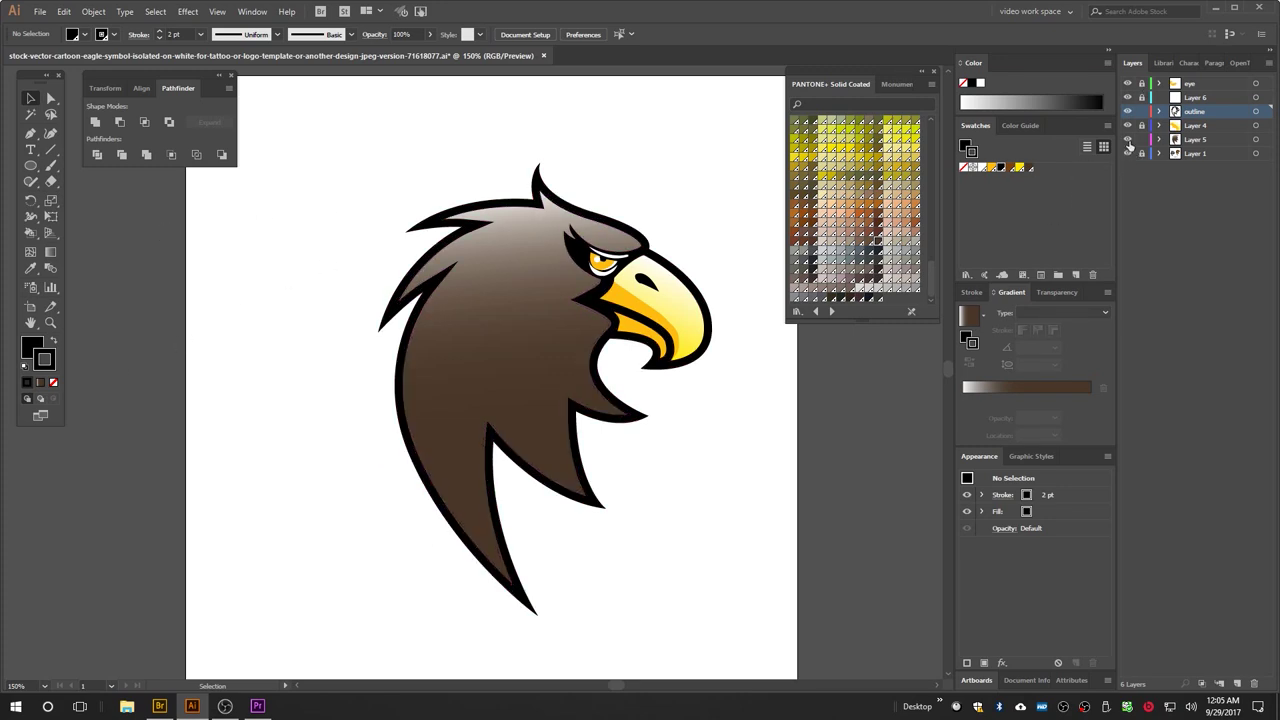
Step: Show Layer 1 to compare the redrawn eagle with the reference image, and hide it again
click(1128, 140)
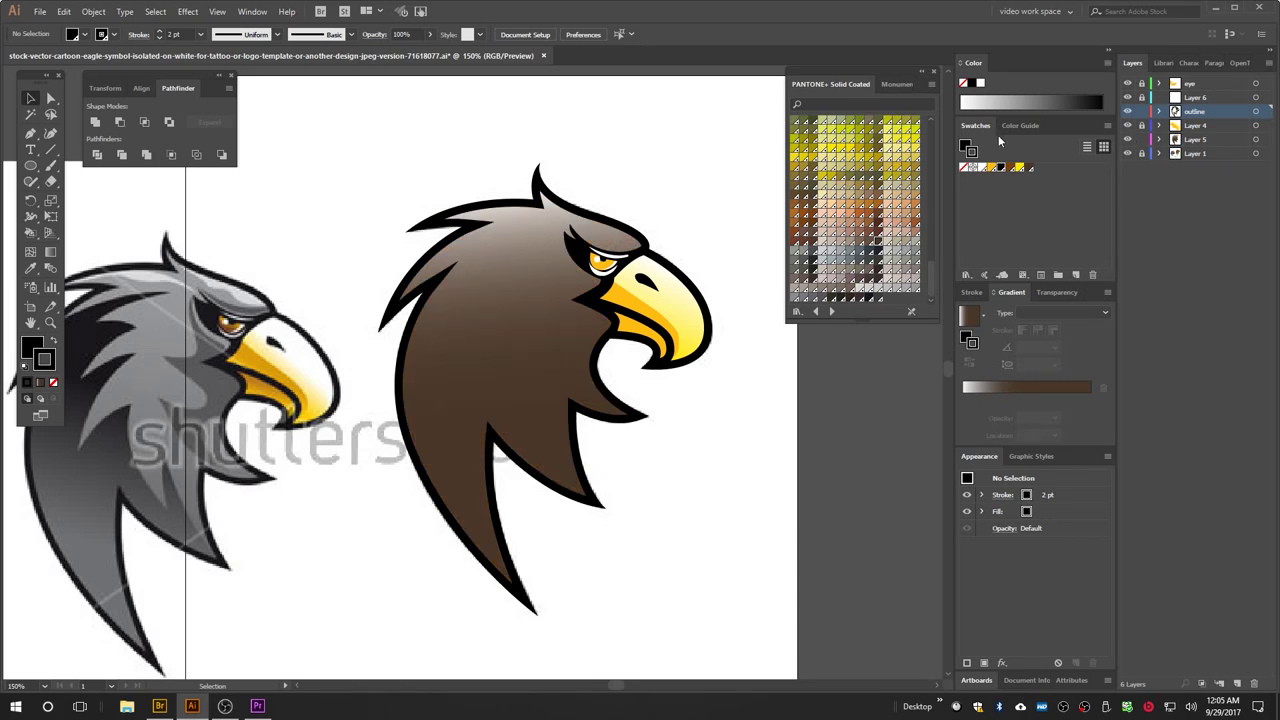
click(1129, 154)
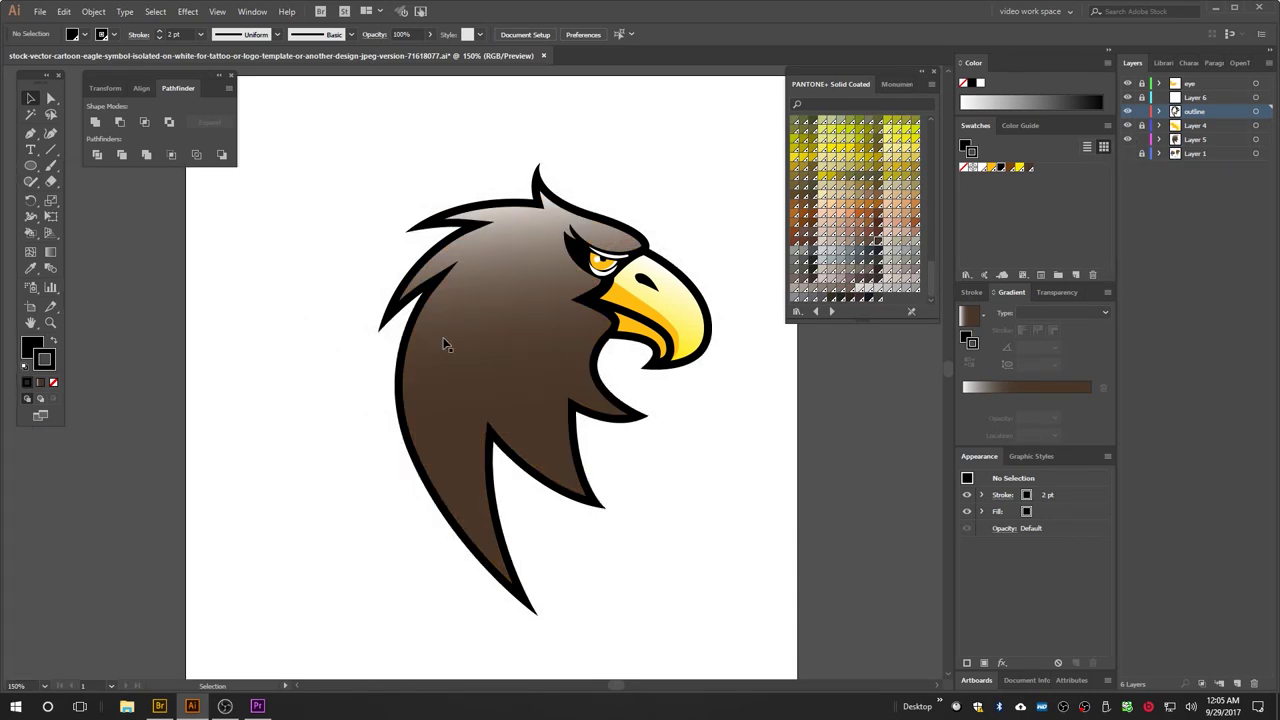
key(space)
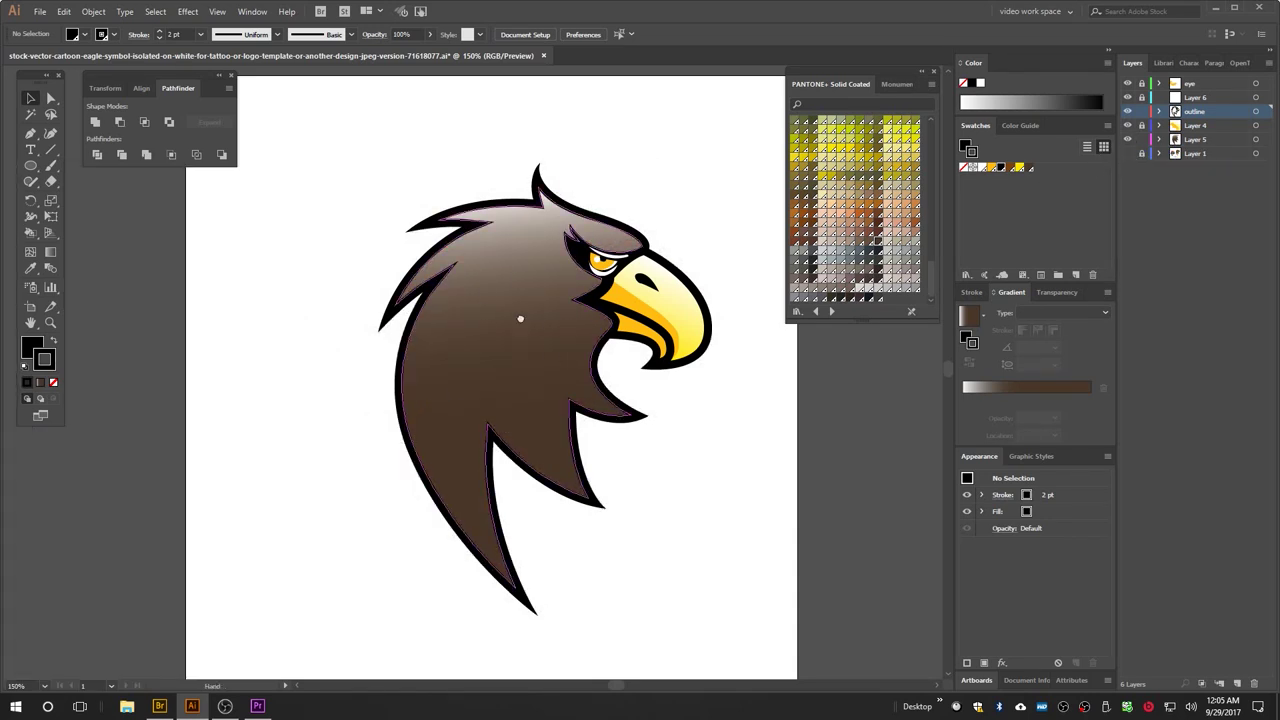
drag(530, 320, 484, 306)
Step: Try to move the outline and brown head shape together, undo the move, and clear the selection
drag(294, 115, 598, 575)
drag(512, 321, 471, 309)
click(187, 360)
click(428, 323)
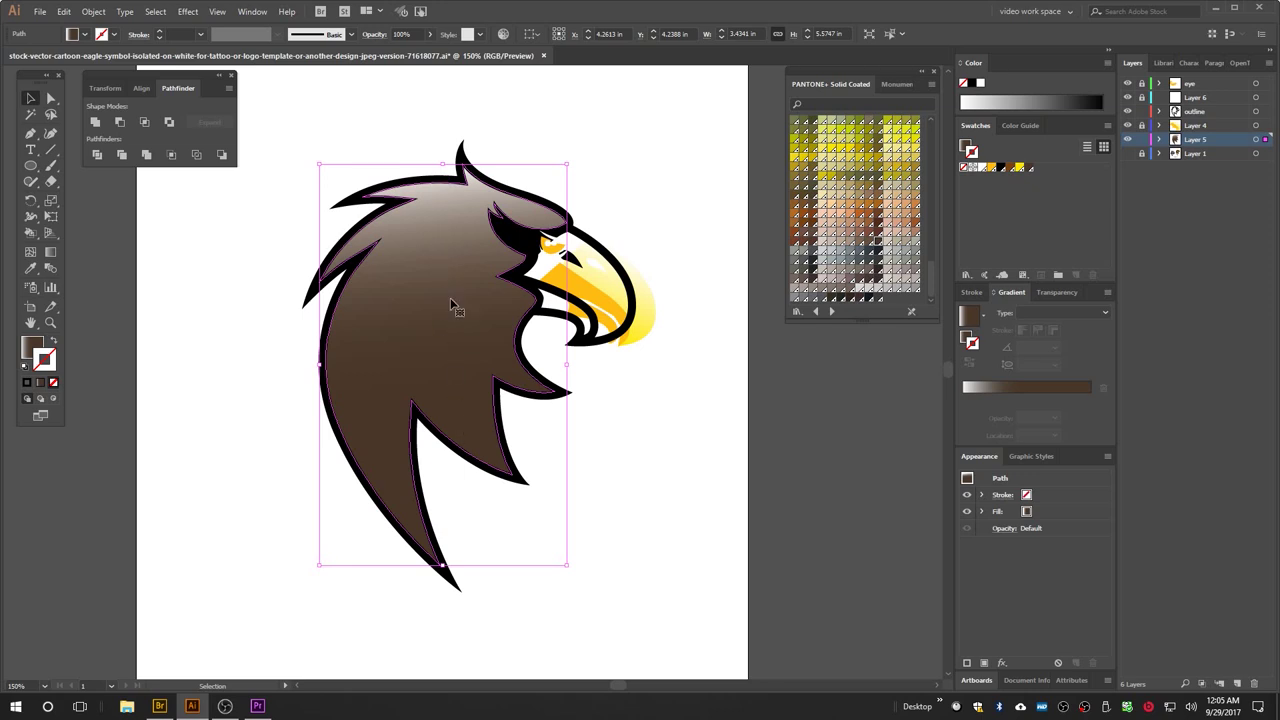
key(ctrl+z)
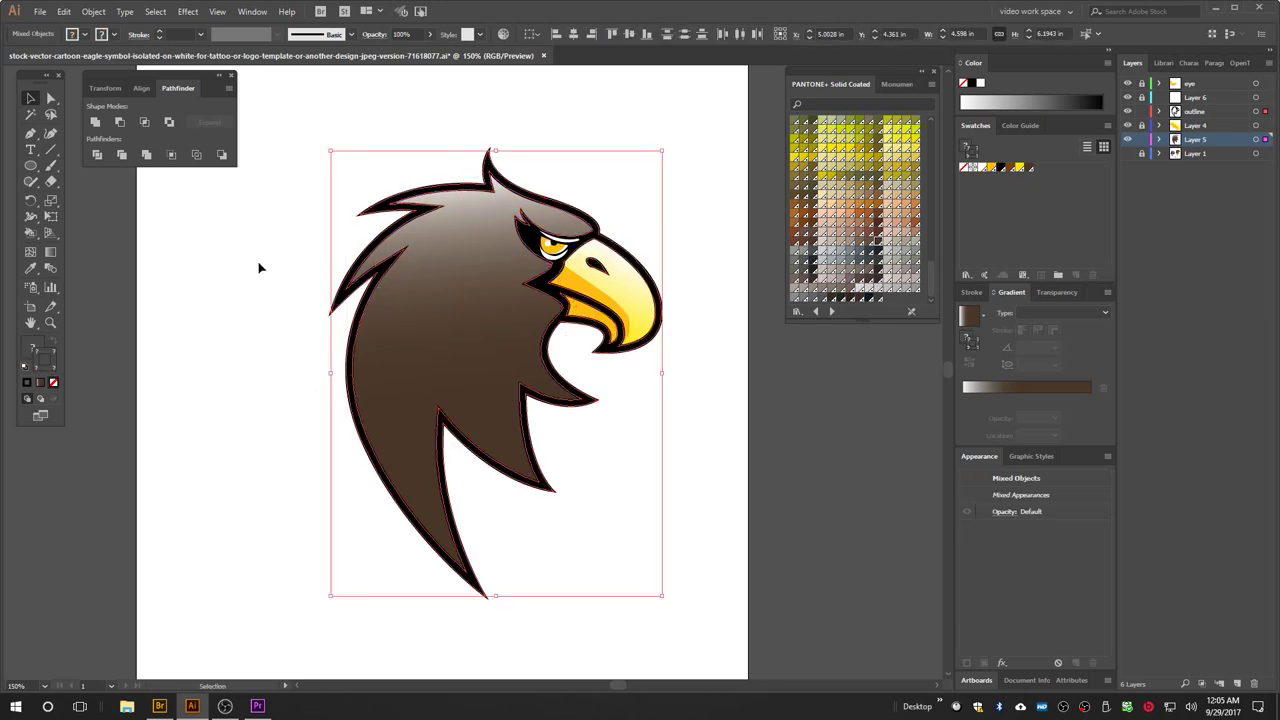
click(258, 268)
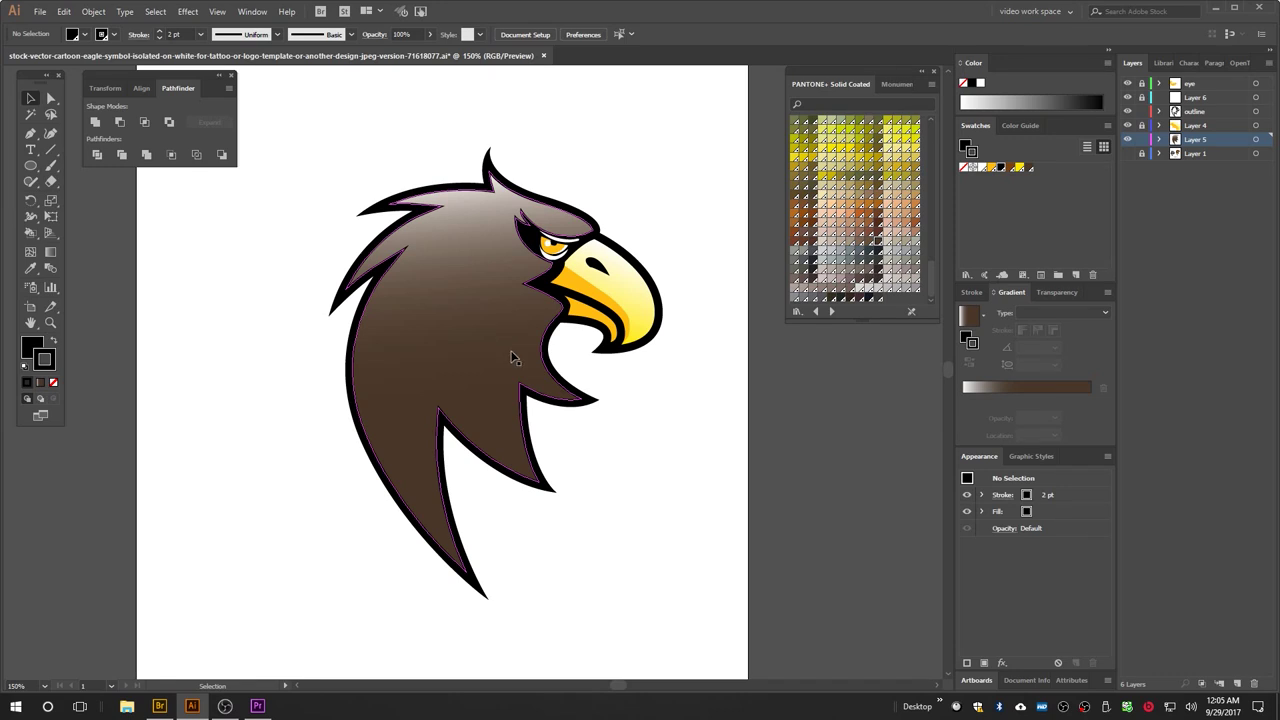
Step: Save the finished eagle artwork under its current file name
click(40, 11)
click(48, 120)
mouse_move(177, 714)
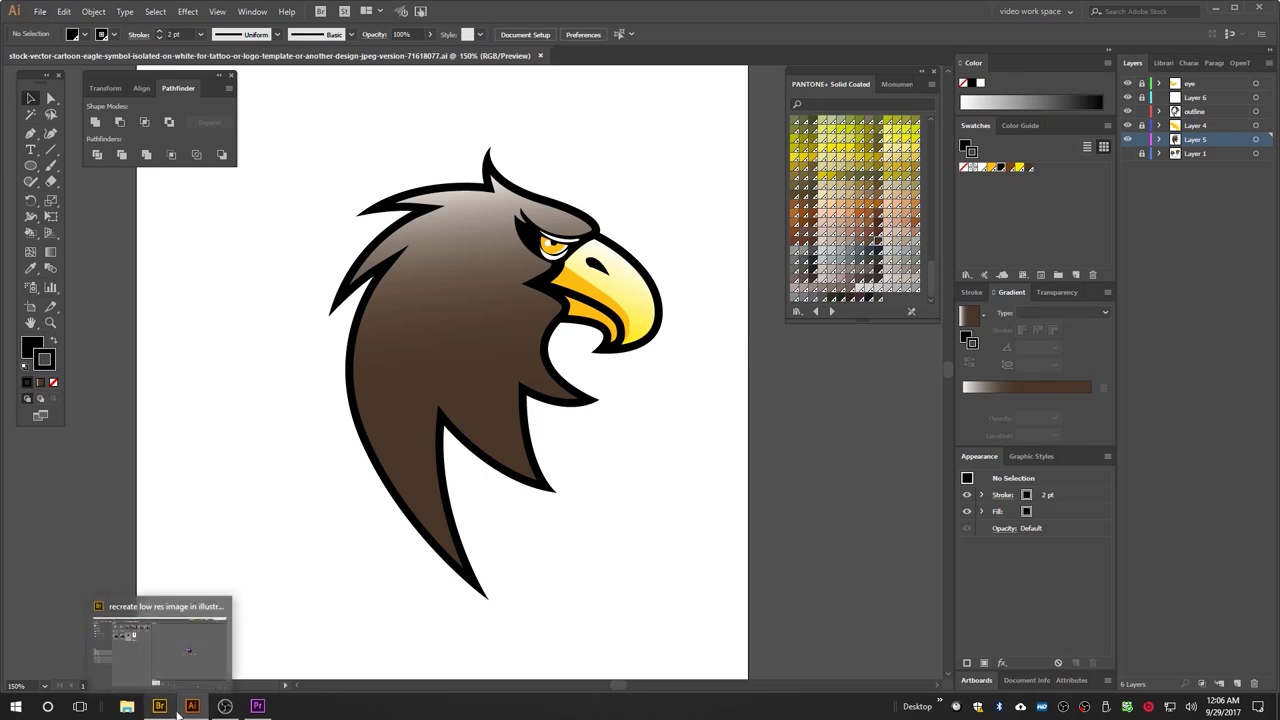